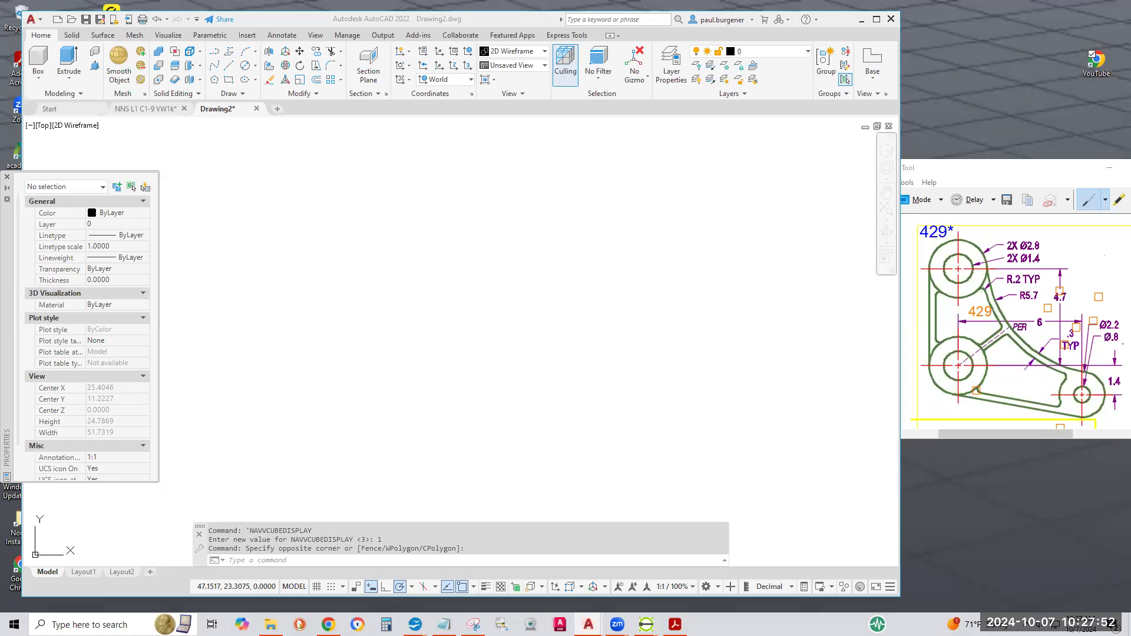
mouse_move(1028, 436)
left_mouse_down()
mouse_move(1093, 433)
mouse_move(1031, 439)
left_mouse_up()
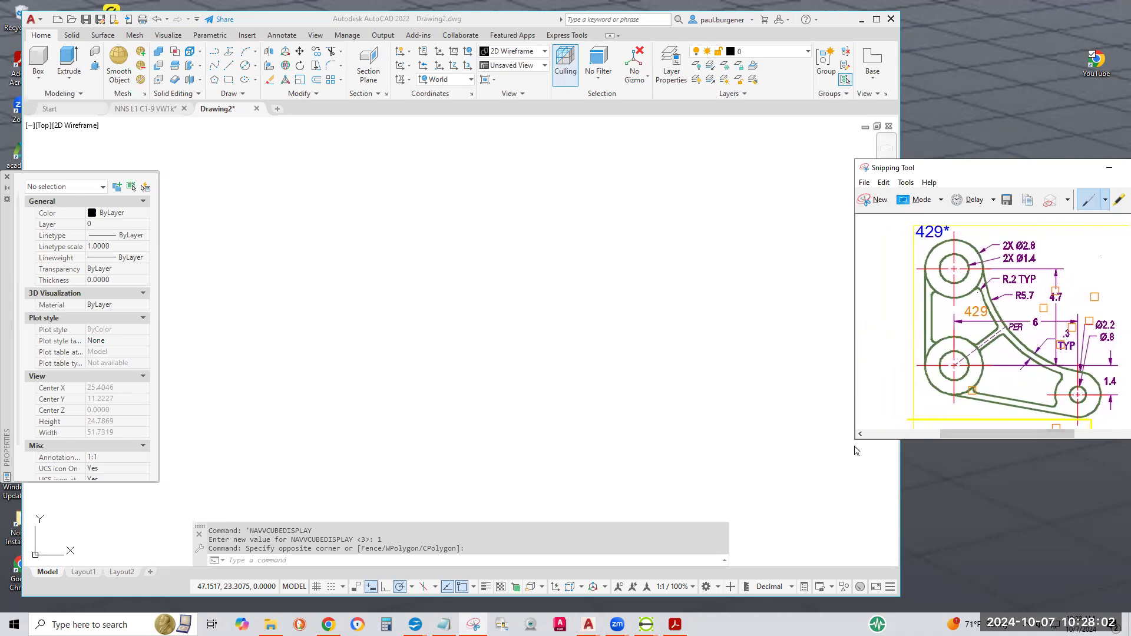
left_click(895, 442)
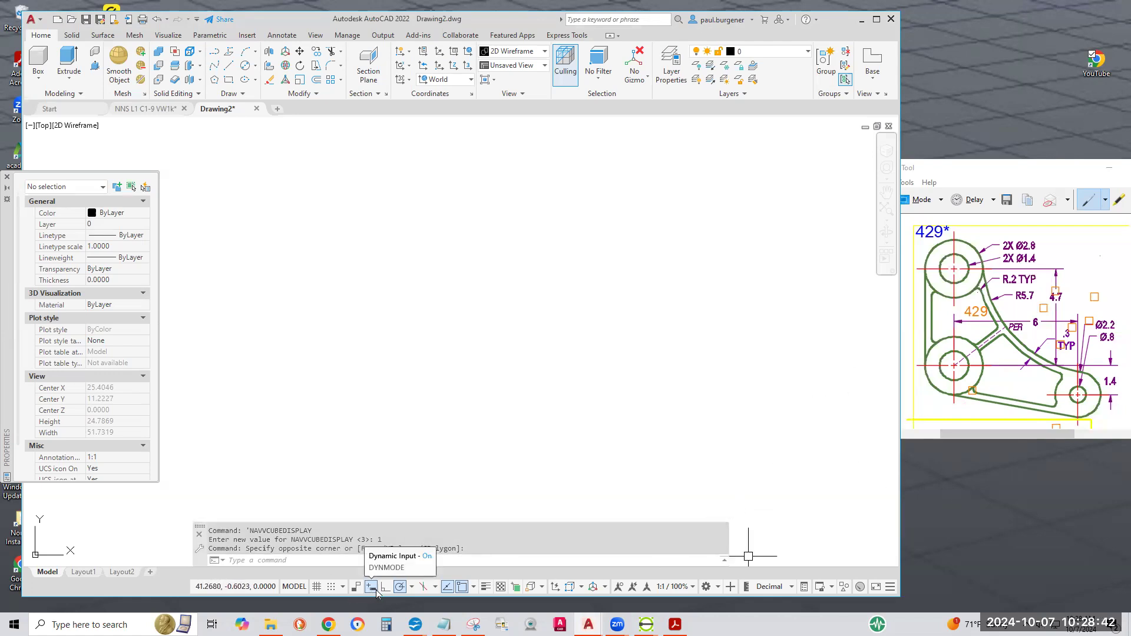
- Check the available polar tracking angles and which object snap modes are enabled
left_click(411, 588)
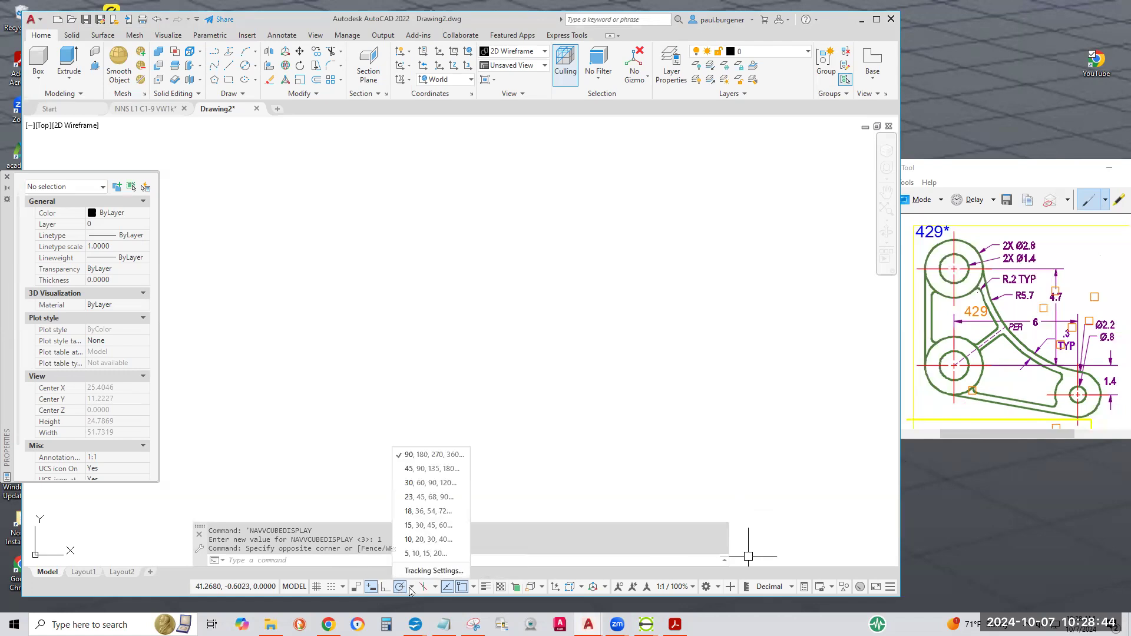
left_click(411, 587)
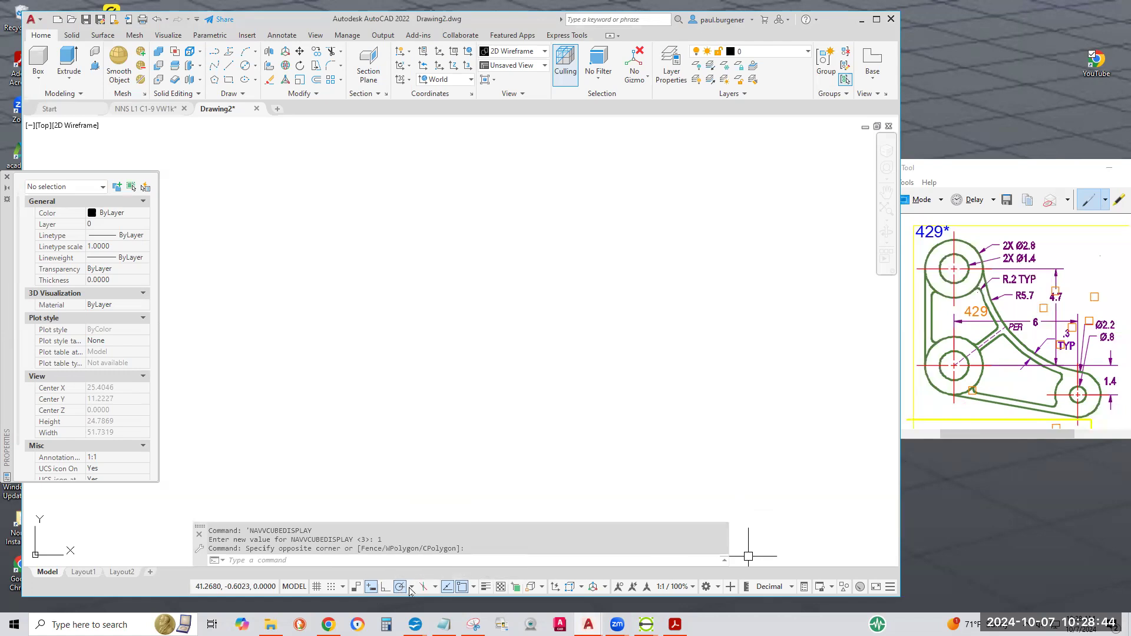
left_click(473, 588)
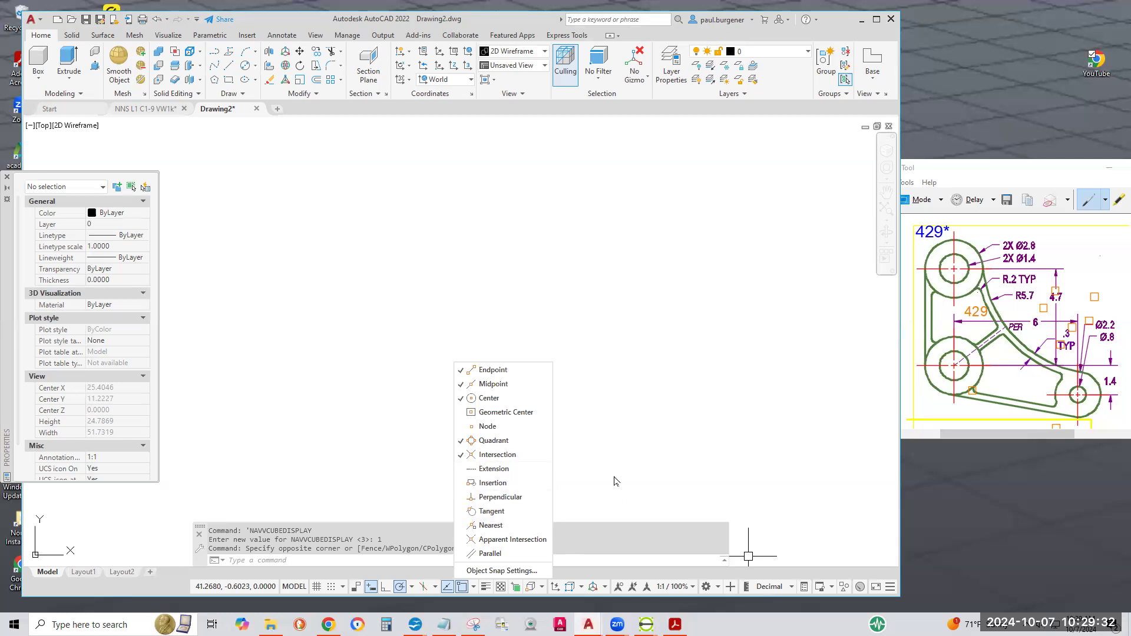
left_click(658, 267)
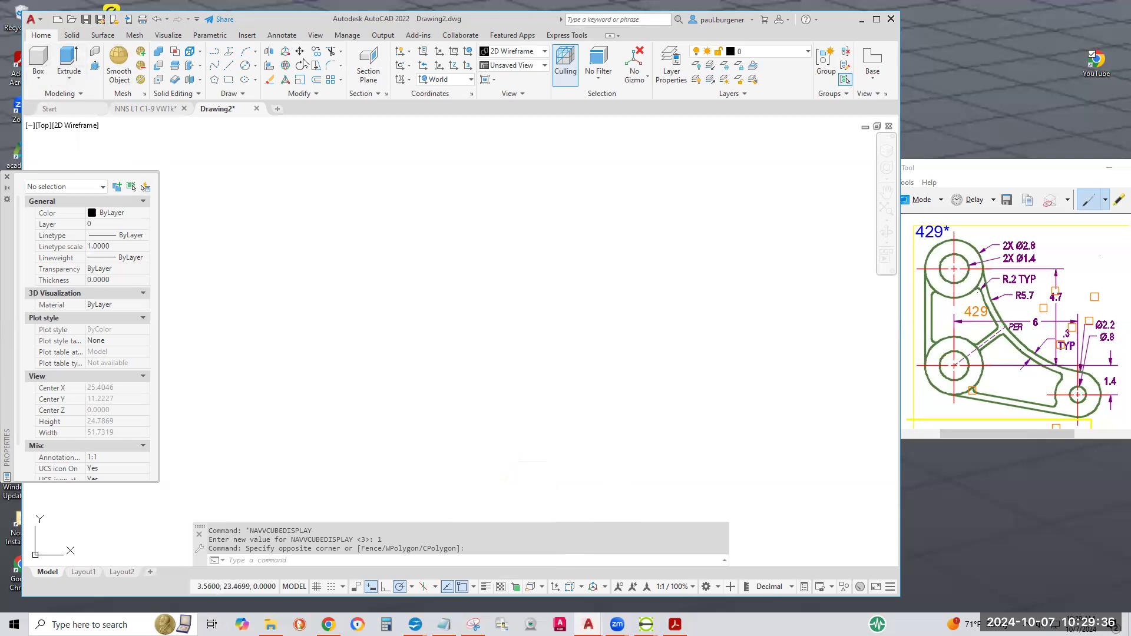
- Switch from the 3D modeling workspace to the 2D drafting workspace
left_click(719, 588)
left_click(724, 486)
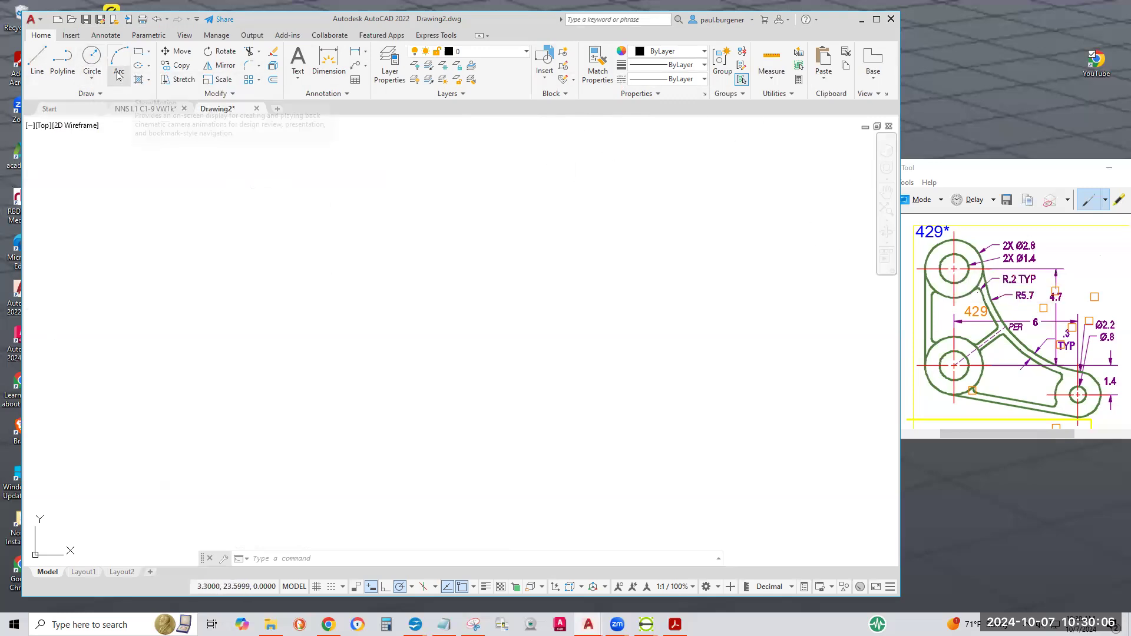
- Draw a circle of diameter 2.8 in the upper part of the empty drawing using the Center, Diameter method
left_click(92, 77)
left_click(125, 122)
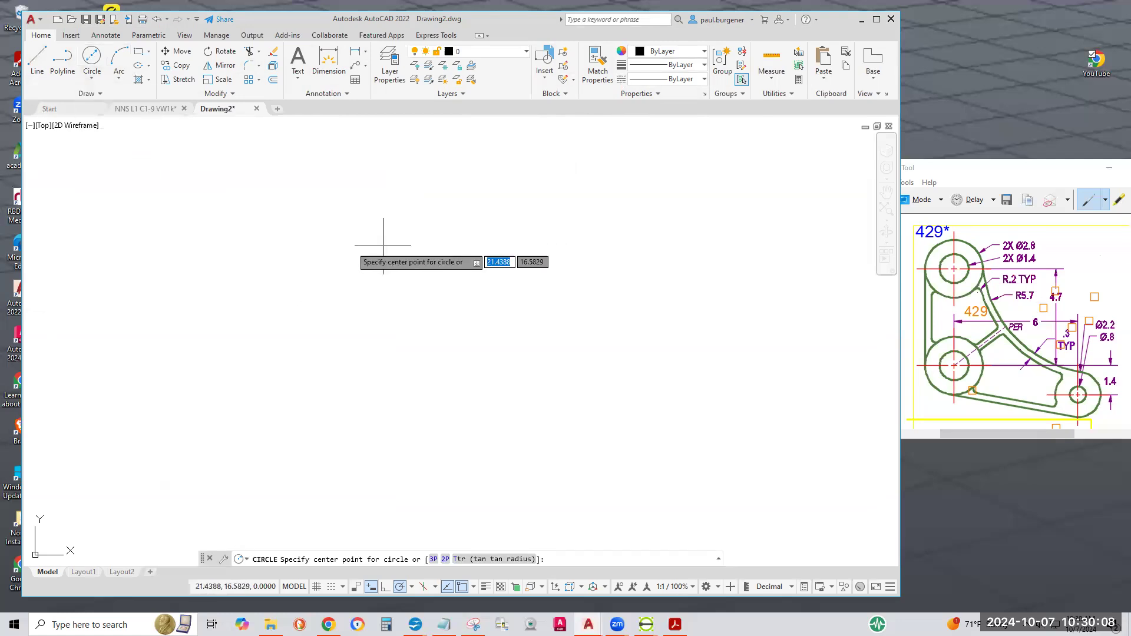
left_click(281, 245)
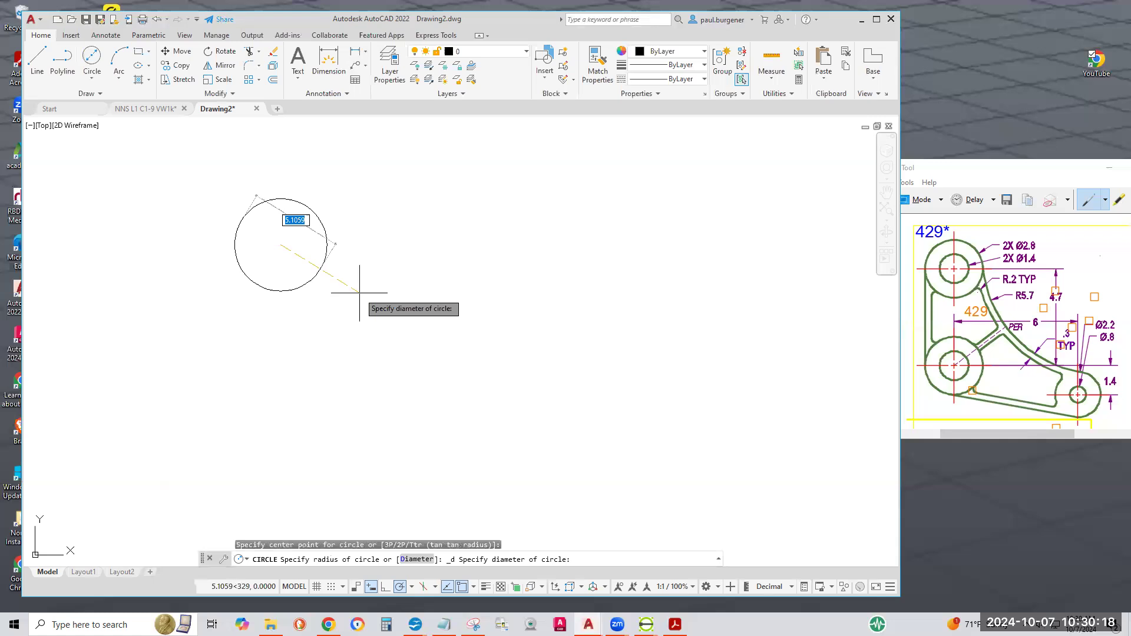
type("2.8")
key("Return")
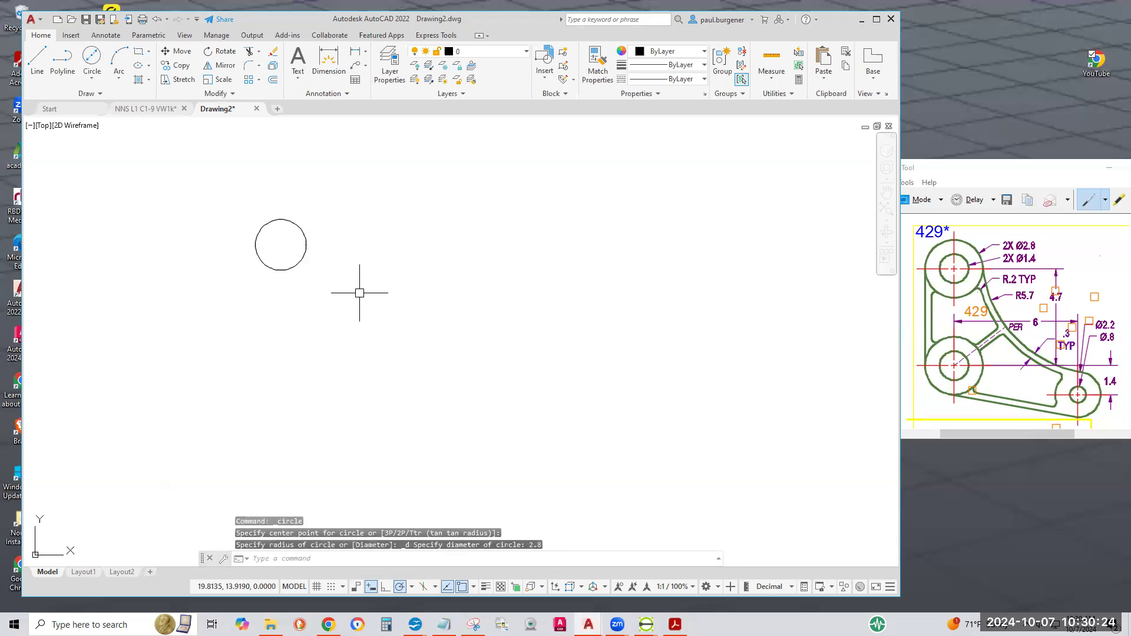
- Draw a concentric circle of diameter 1.4 inside the 2.8 circle
left_click(92, 56)
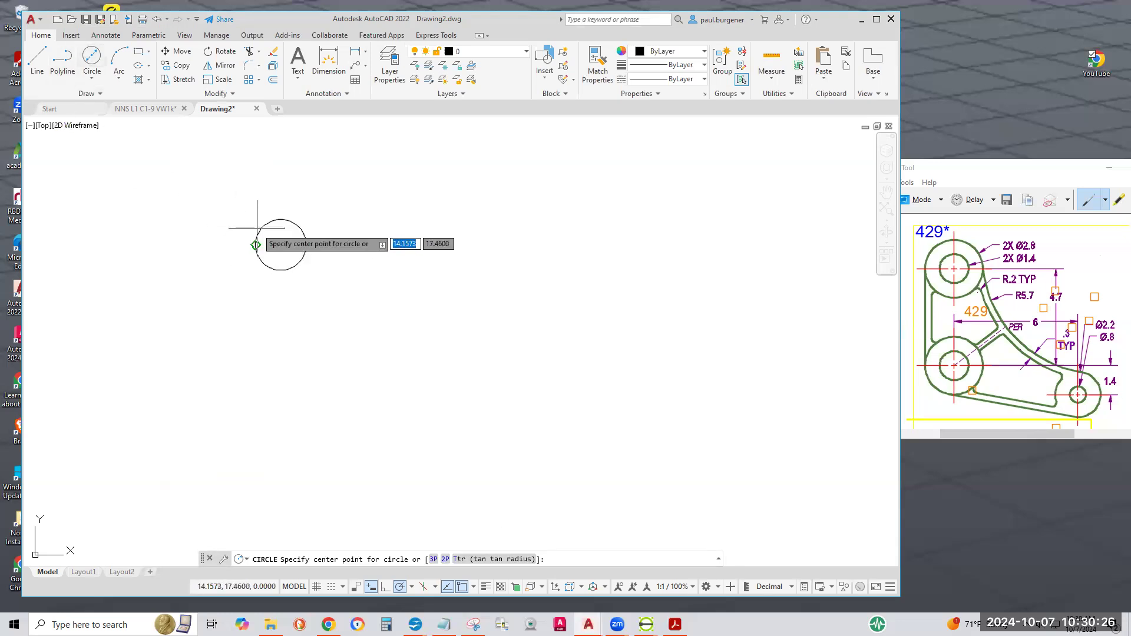
left_click(280, 244)
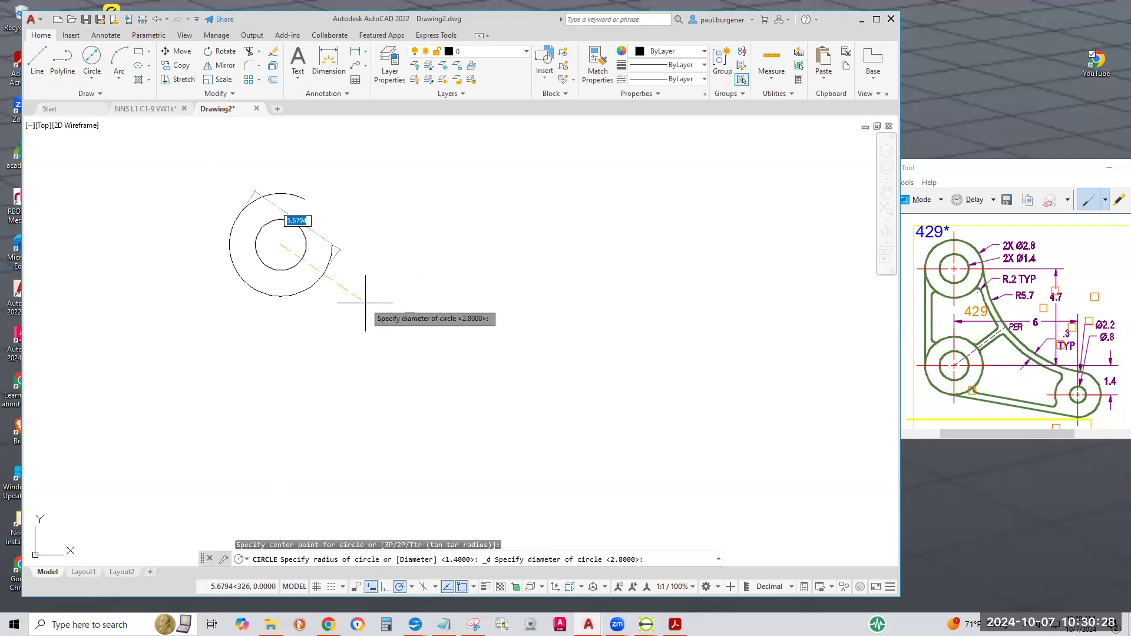
type("1.")
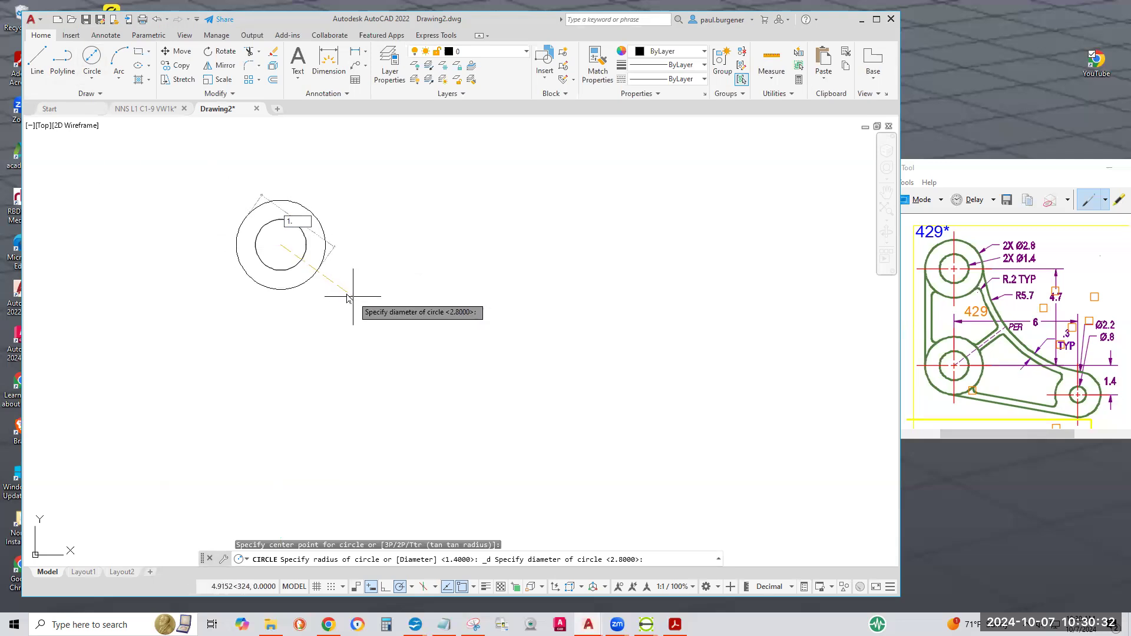
type("4")
key("Return")
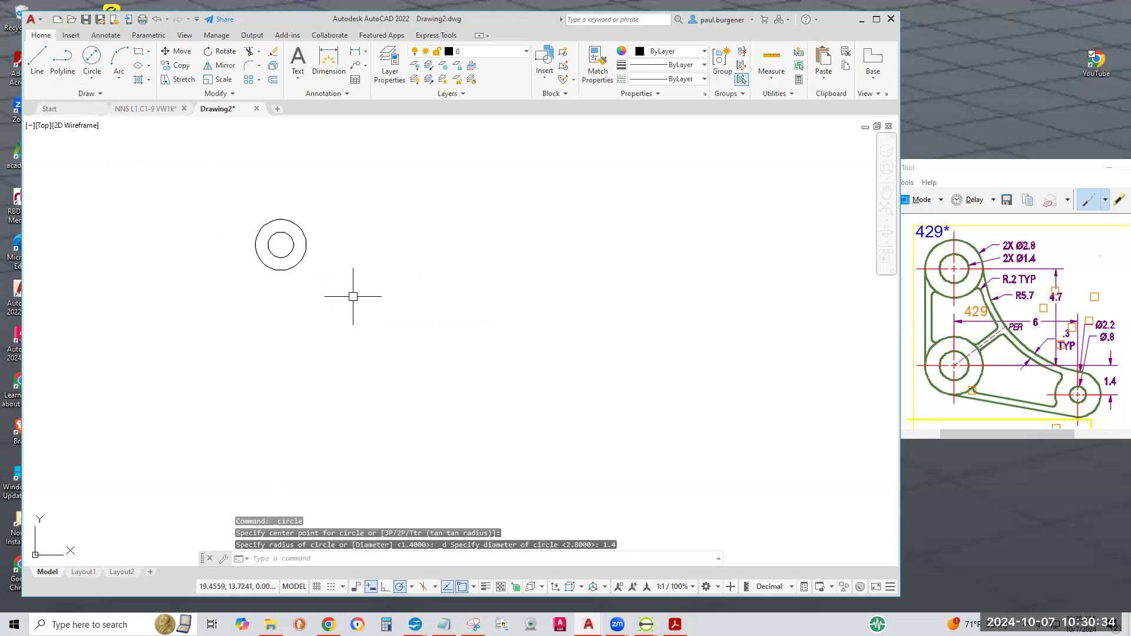
- Copy both concentric circles 4.7 units straight down
left_click(174, 66)
left_click(354, 274)
left_click(258, 243)
key("Return")
left_click(348, 172)
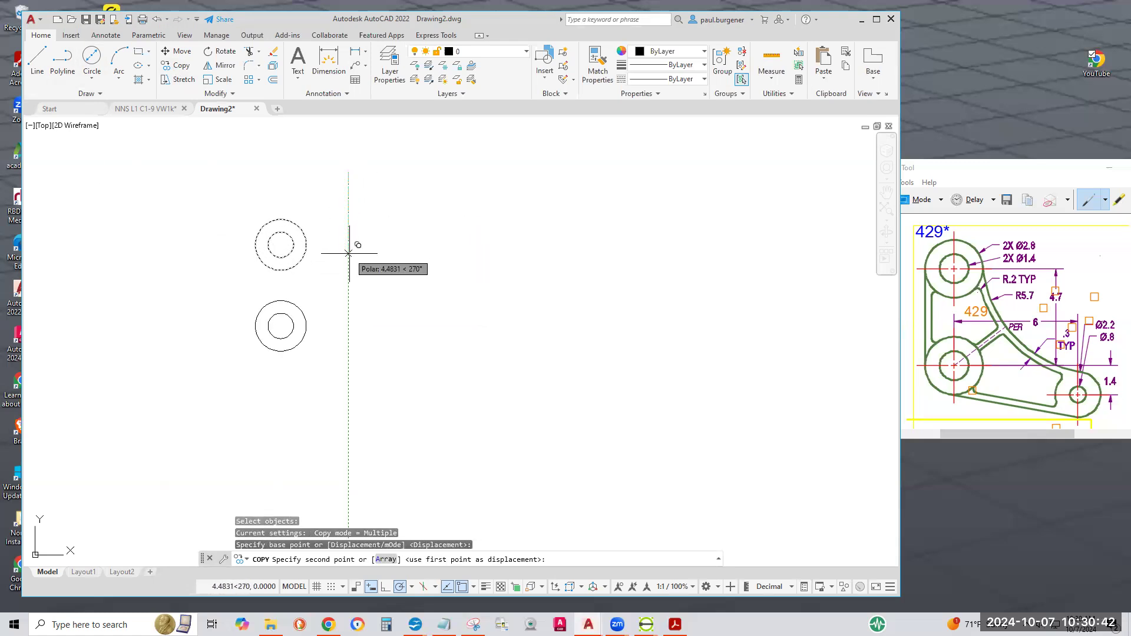
type("4.7")
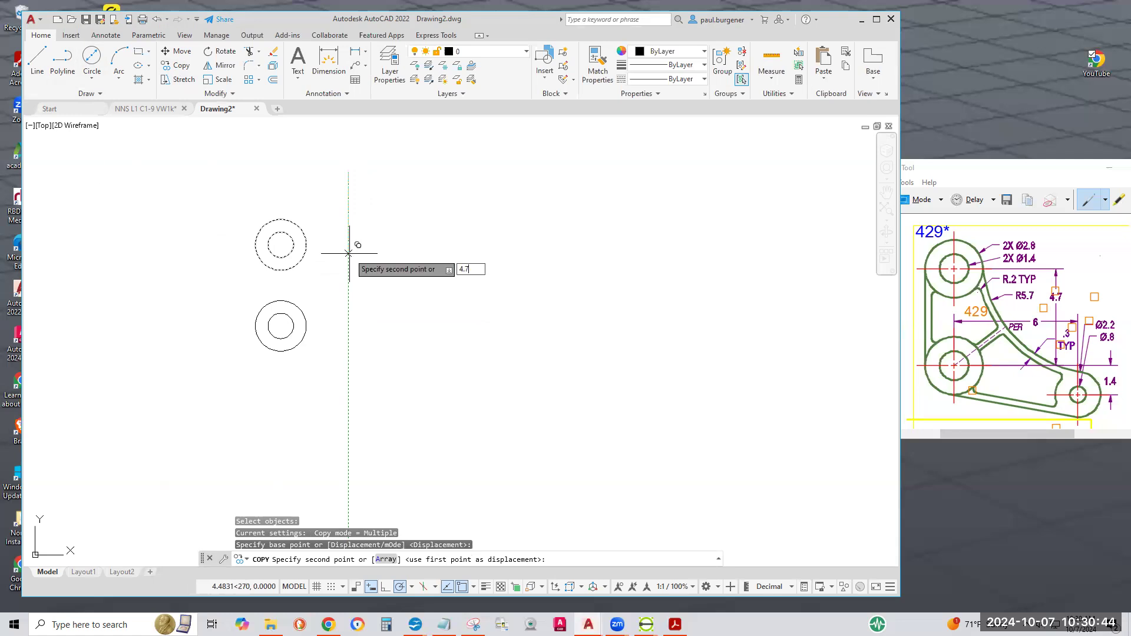
key("Return")
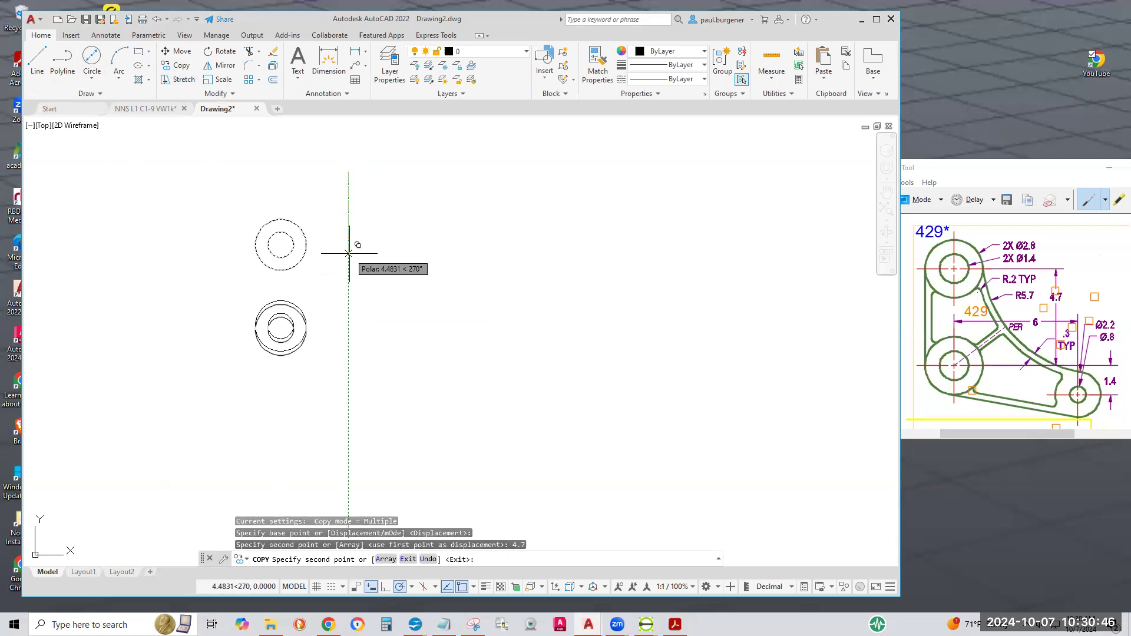
key("Return")
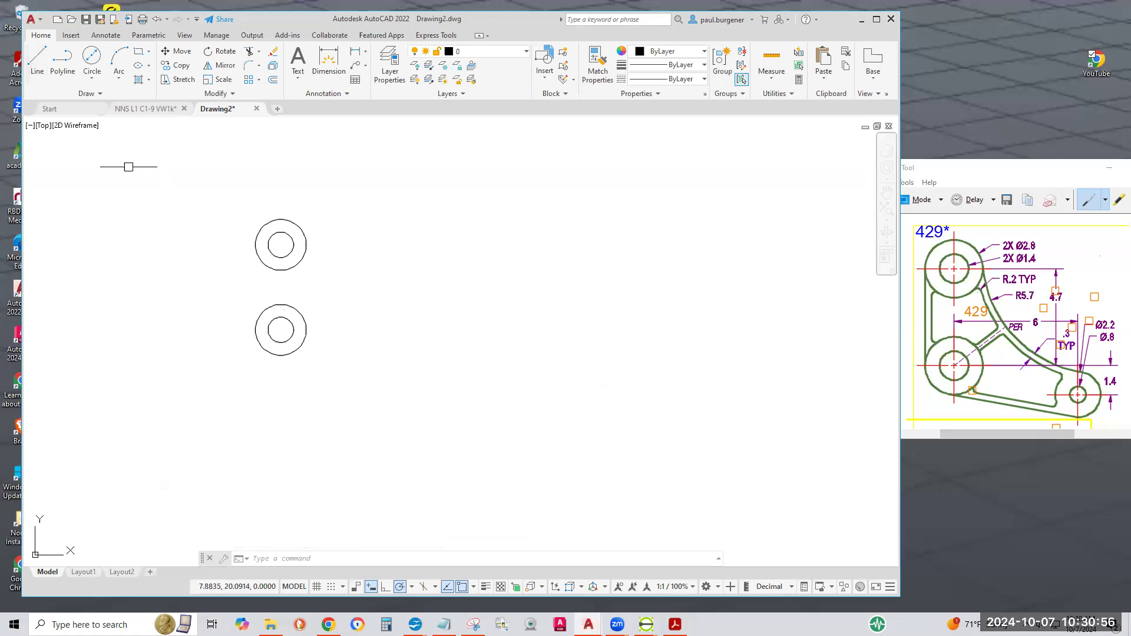
- Draw a horizontal construction line 6 units long to the right from the center of the lower circle pair
left_click(37, 59)
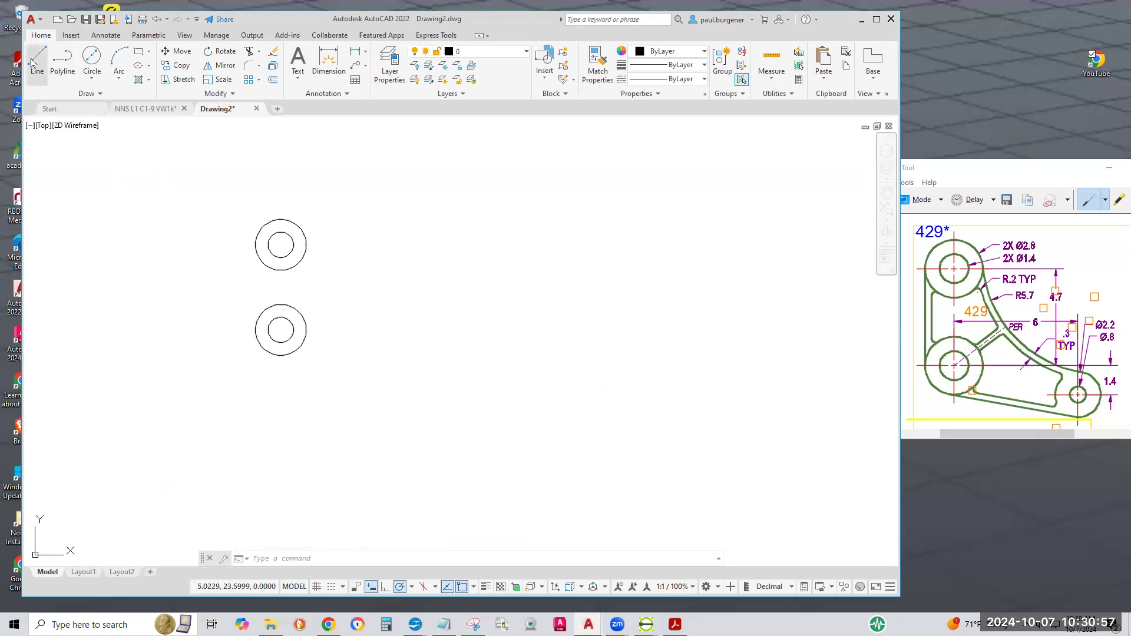
left_click(280, 330)
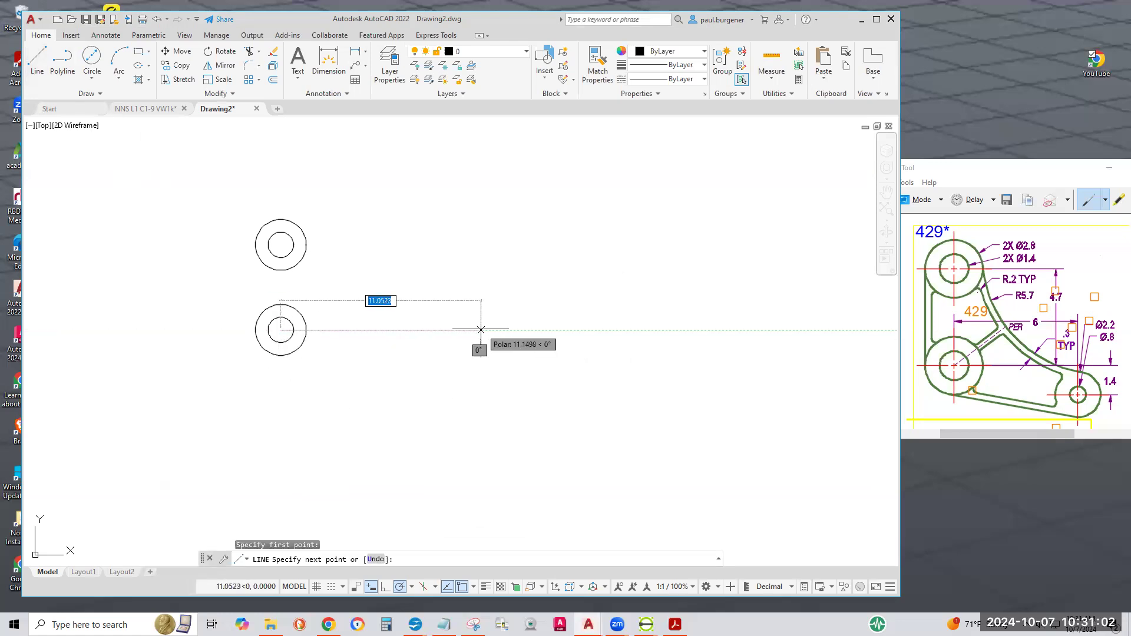
type("6")
key("Return")
key("Return")
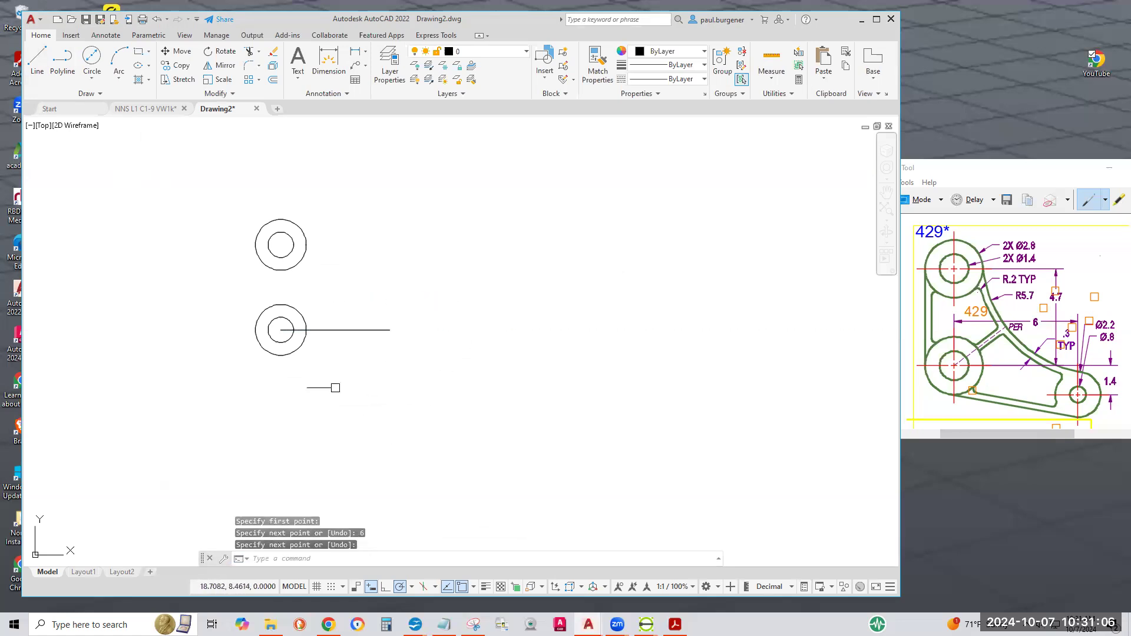
- Draw two concentric circles of diameters 2.2 and 0.8 centered on the right end of the construction line
left_click(91, 57)
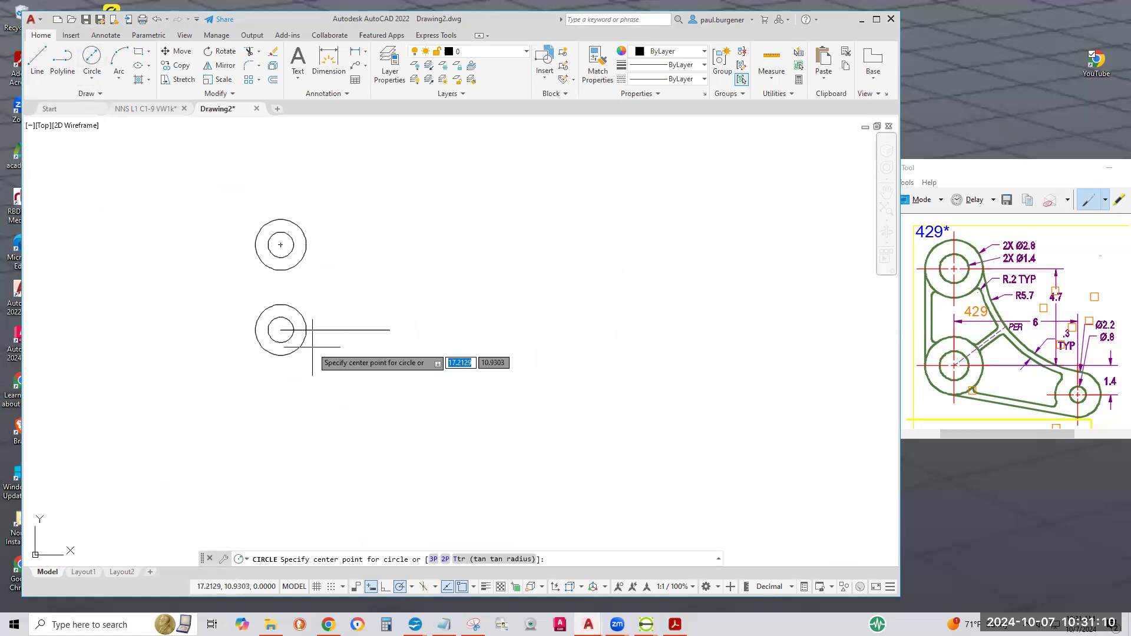
left_click(390, 330)
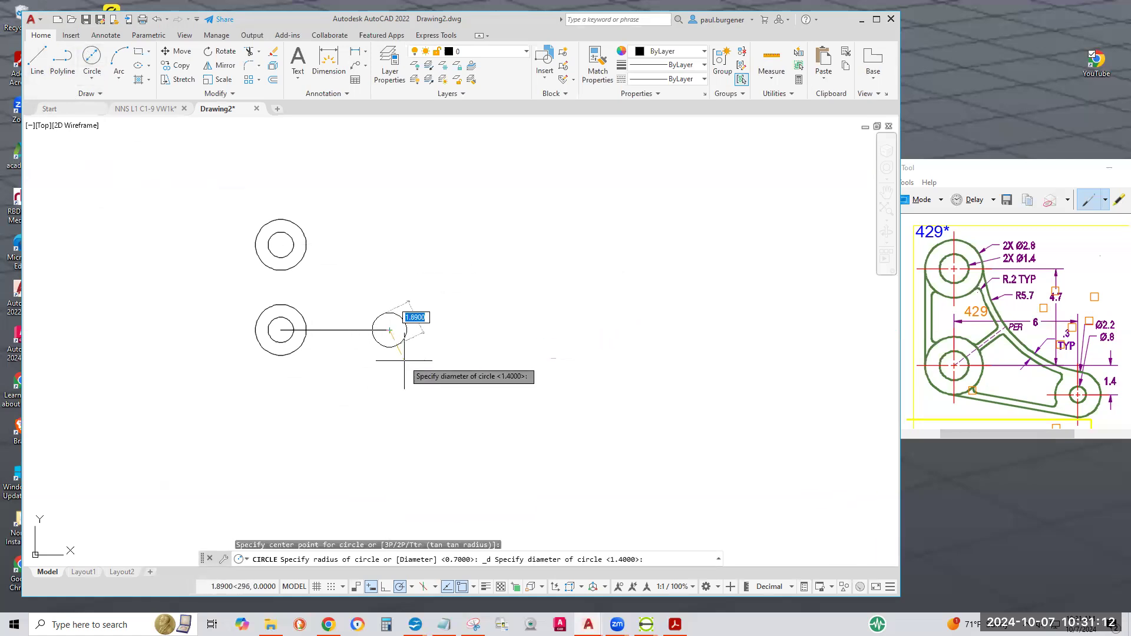
type("2")
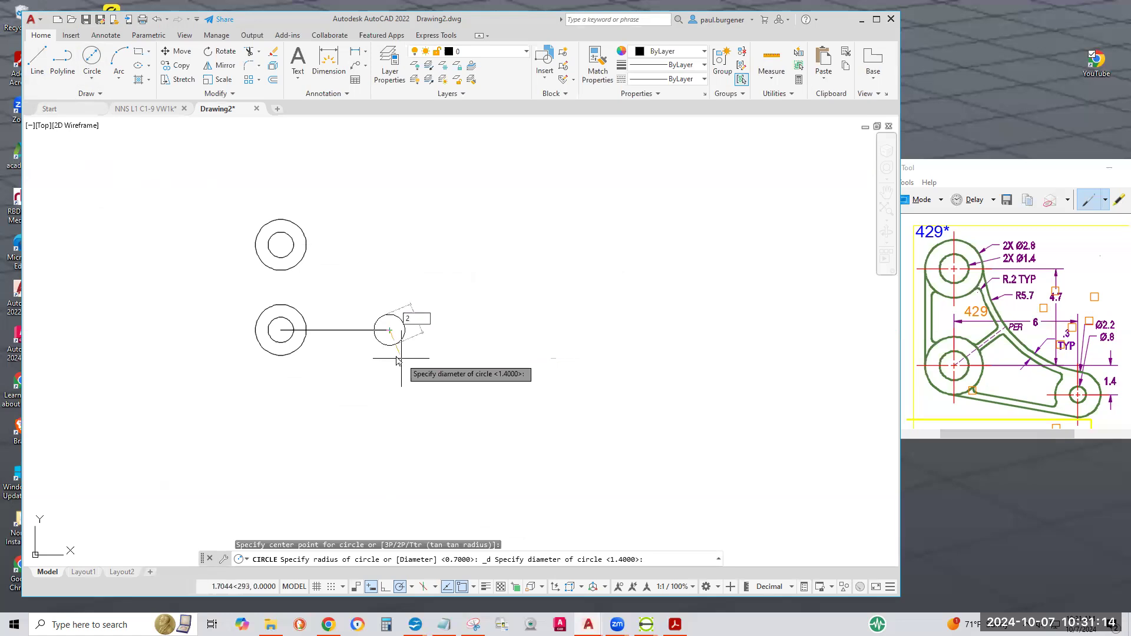
type(".2")
key("Return")
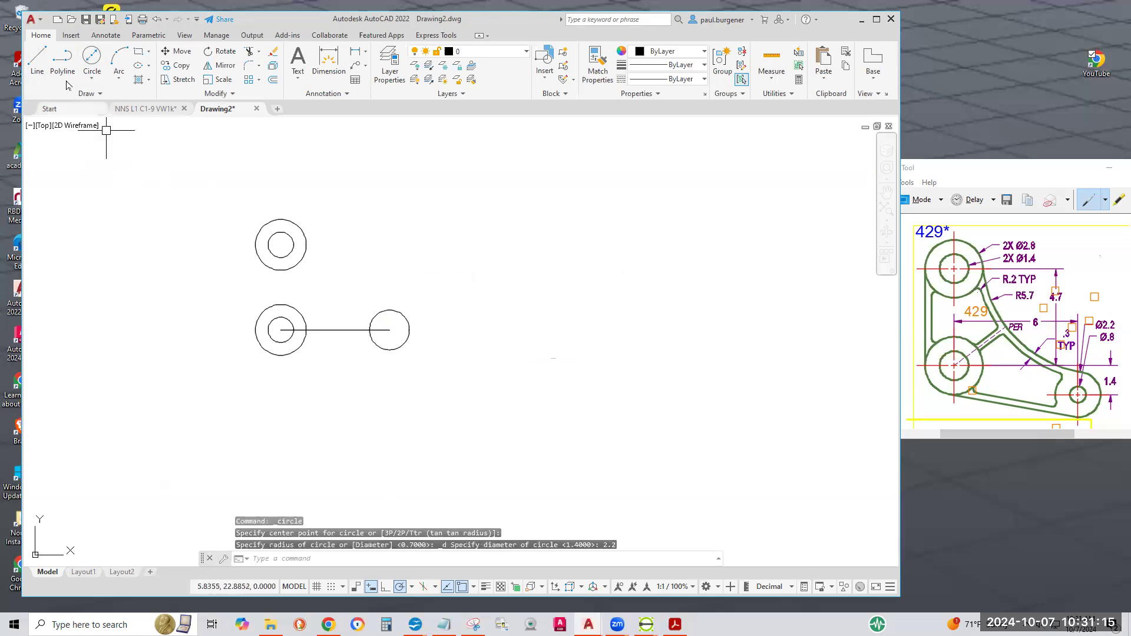
left_click(90, 58)
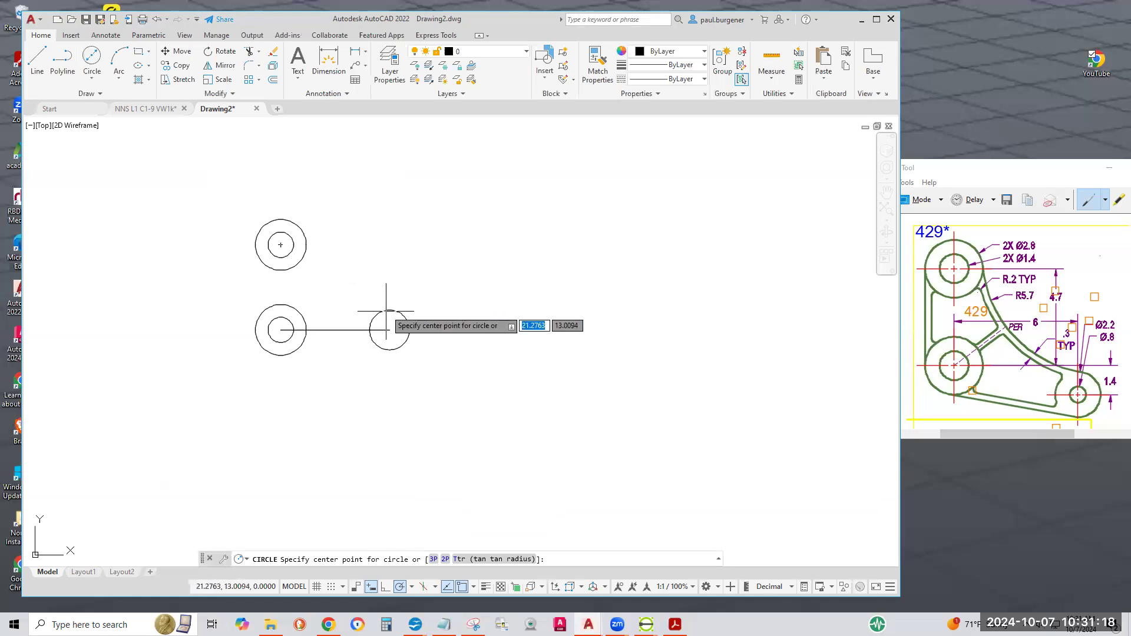
left_click(389, 330)
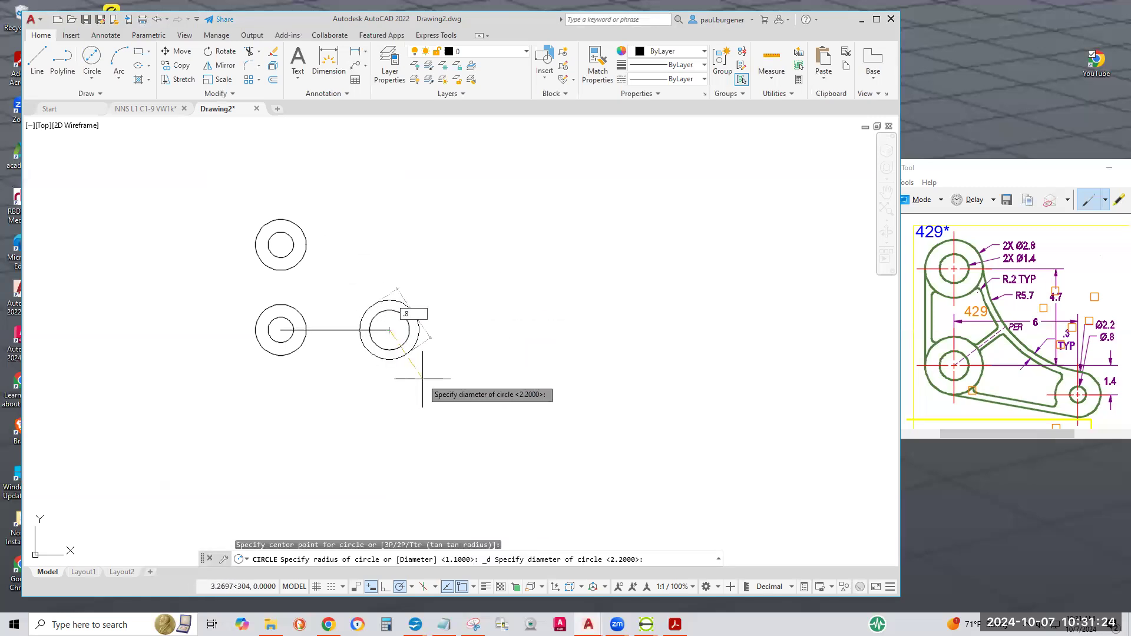
key("Return")
- Move the 2.2 and 0.8 diameter circles 1.4 units straight down
left_click(177, 52)
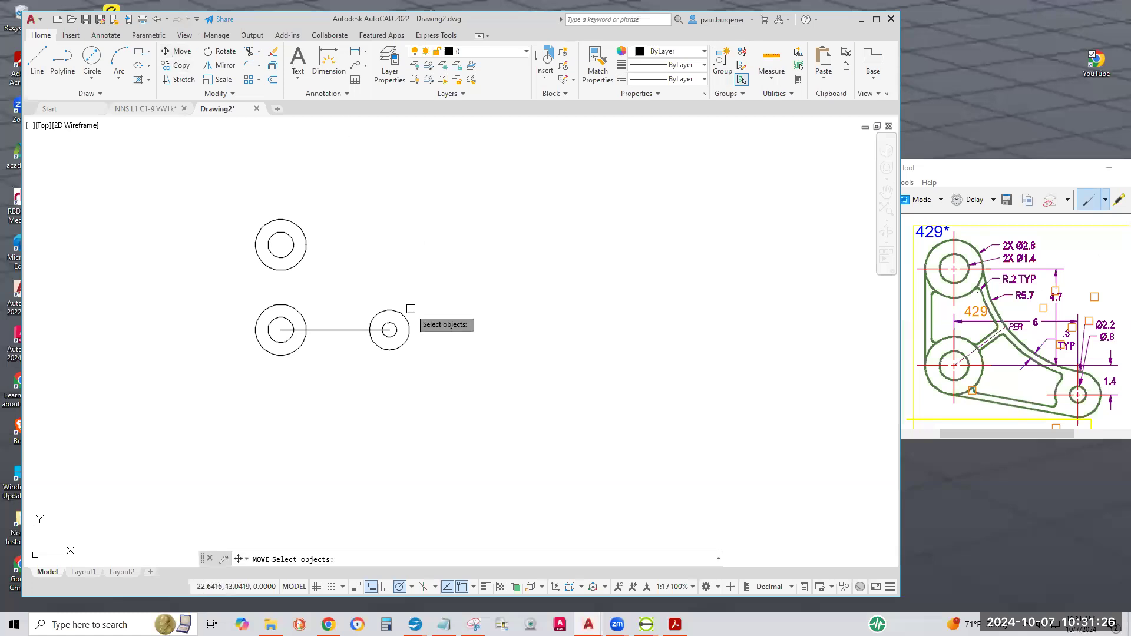
left_click(424, 356)
left_click(393, 297)
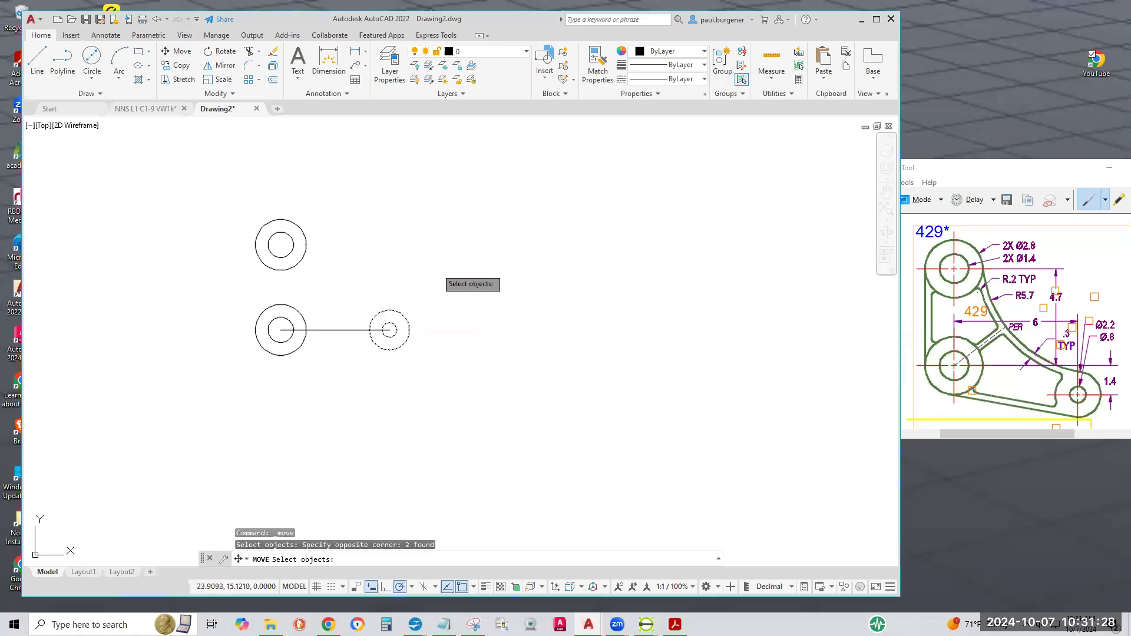
key("Return")
left_click(448, 250)
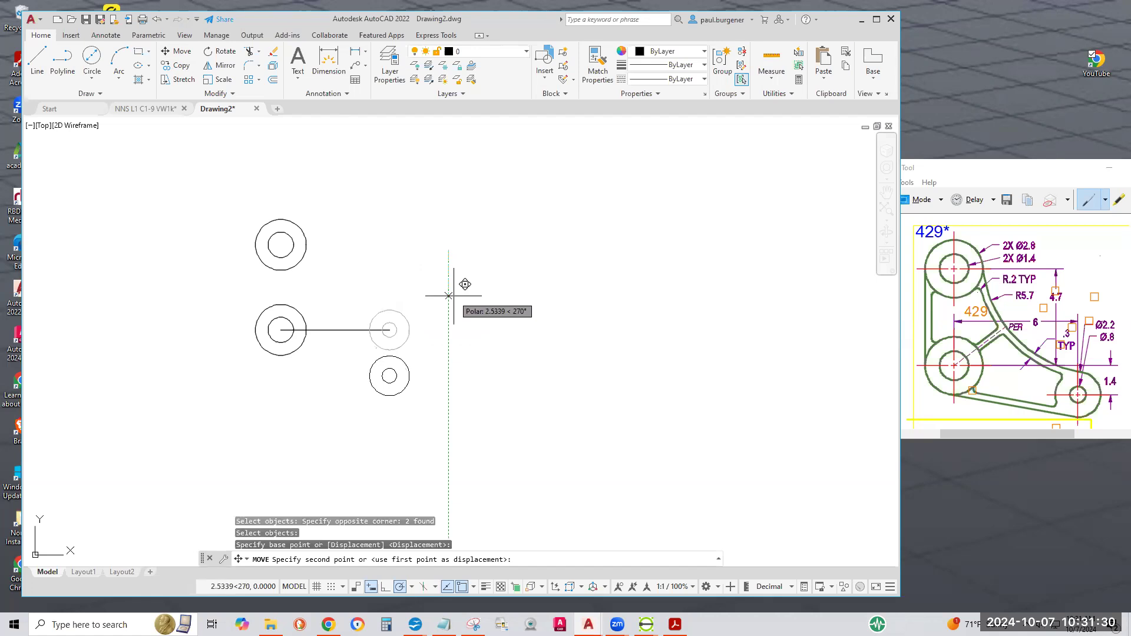
type("1")
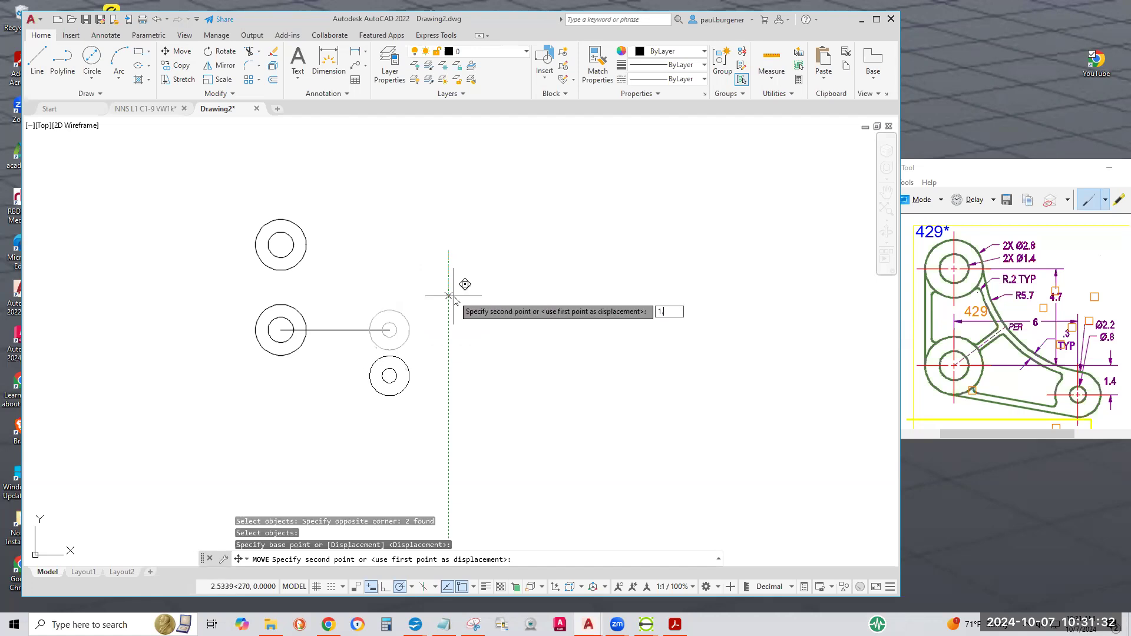
type(".4")
key("Return")
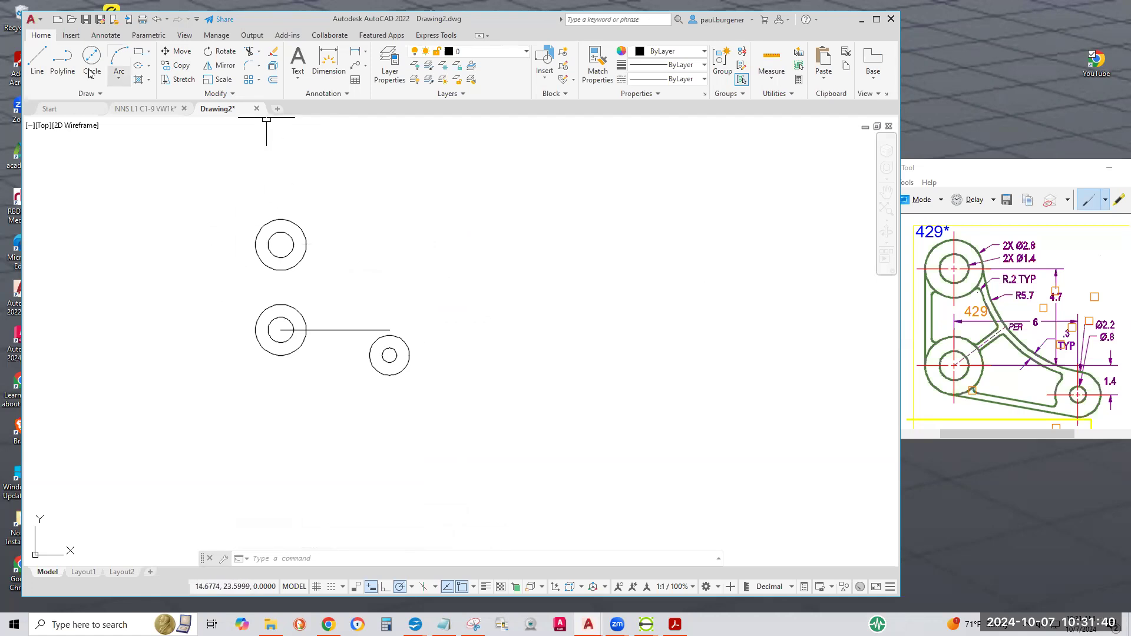
- Draw a vertical line joining the left quadrants of the upper and lower 2.8 diameter circles
left_click(37, 58)
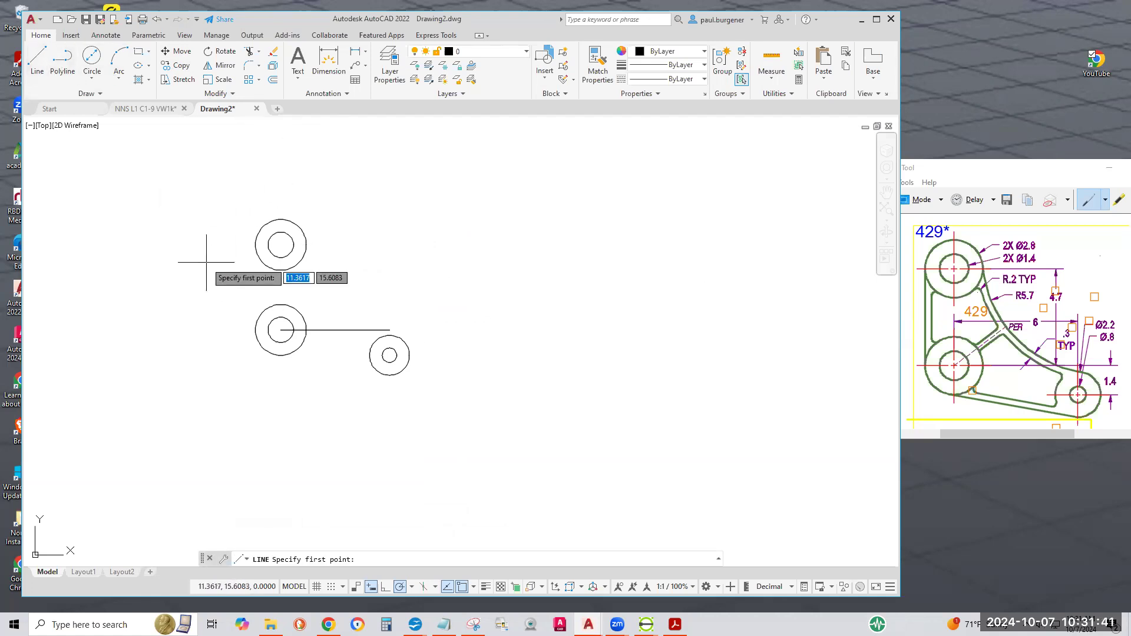
left_click(255, 244)
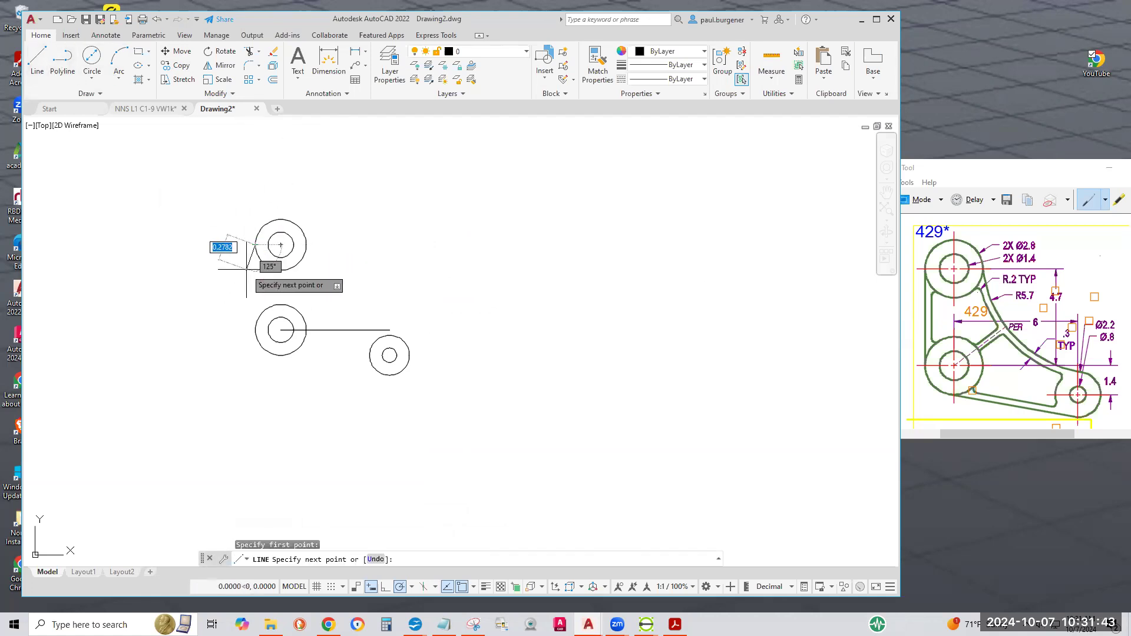
left_click(254, 329)
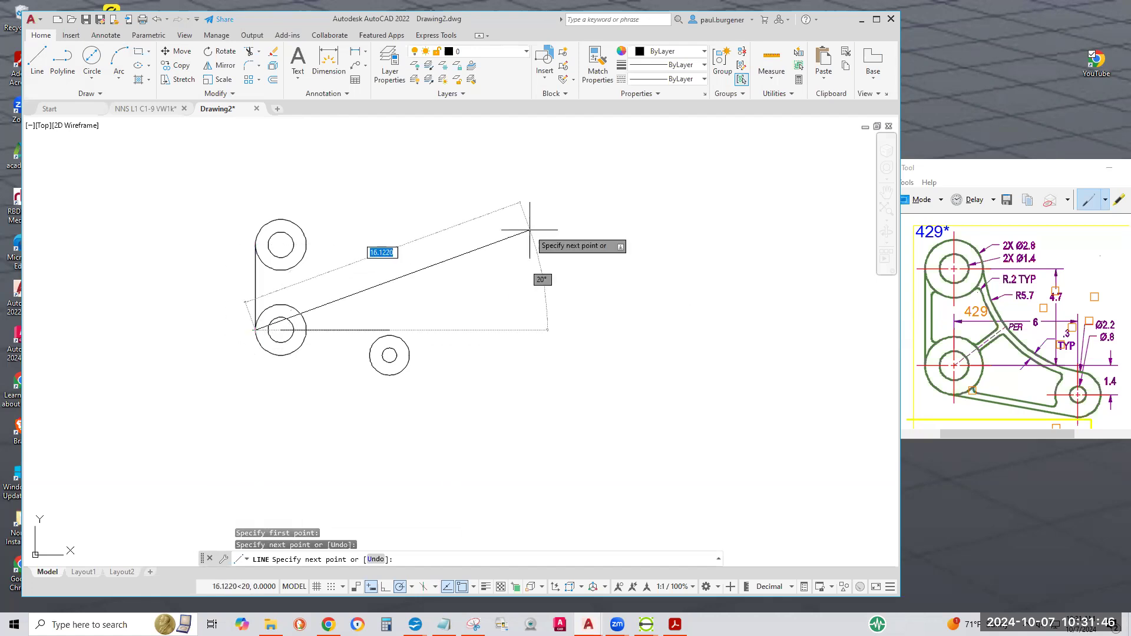
key("Return")
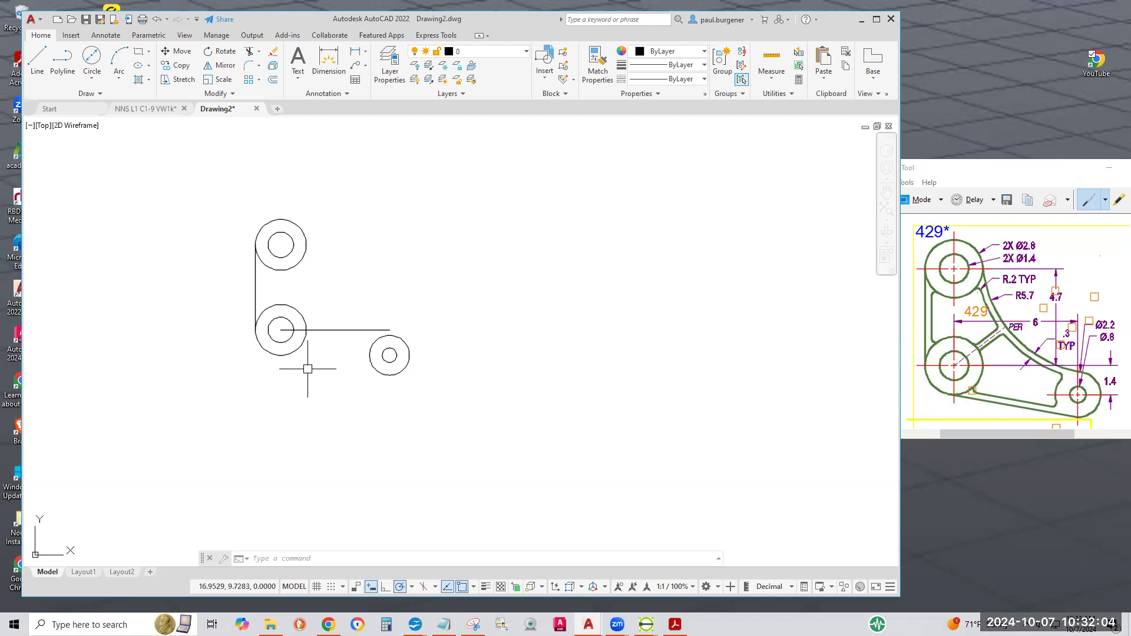
- Draw a line tangent to the undersides of the lower 2.8 diameter circle and the 2.2 diameter circle
type("l")
key("Return")
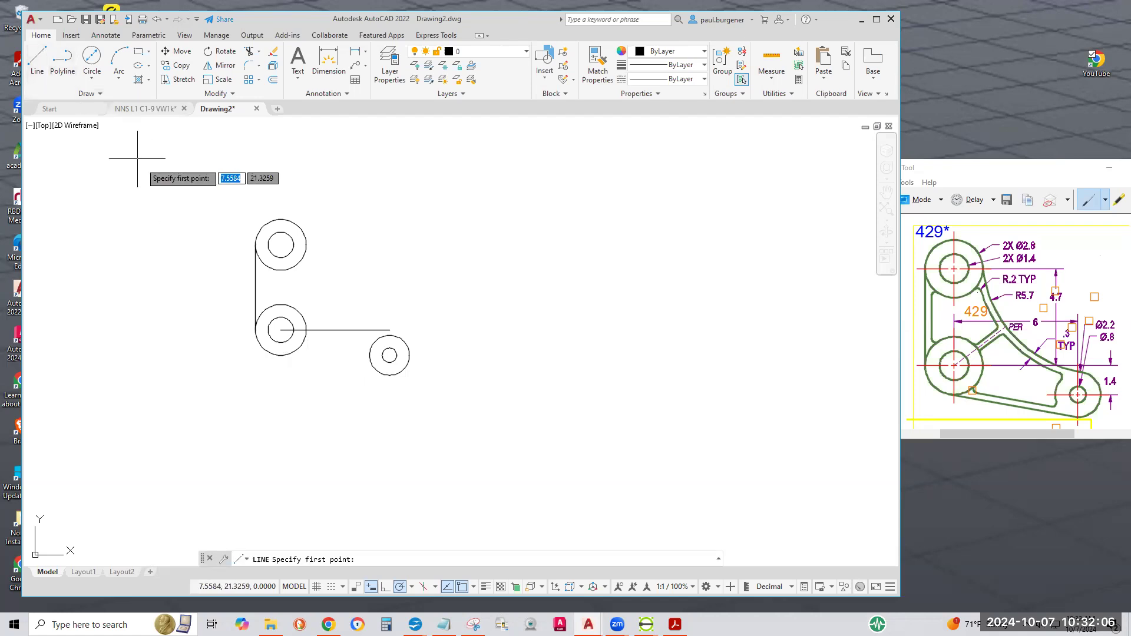
right_click(146, 169, "shift")
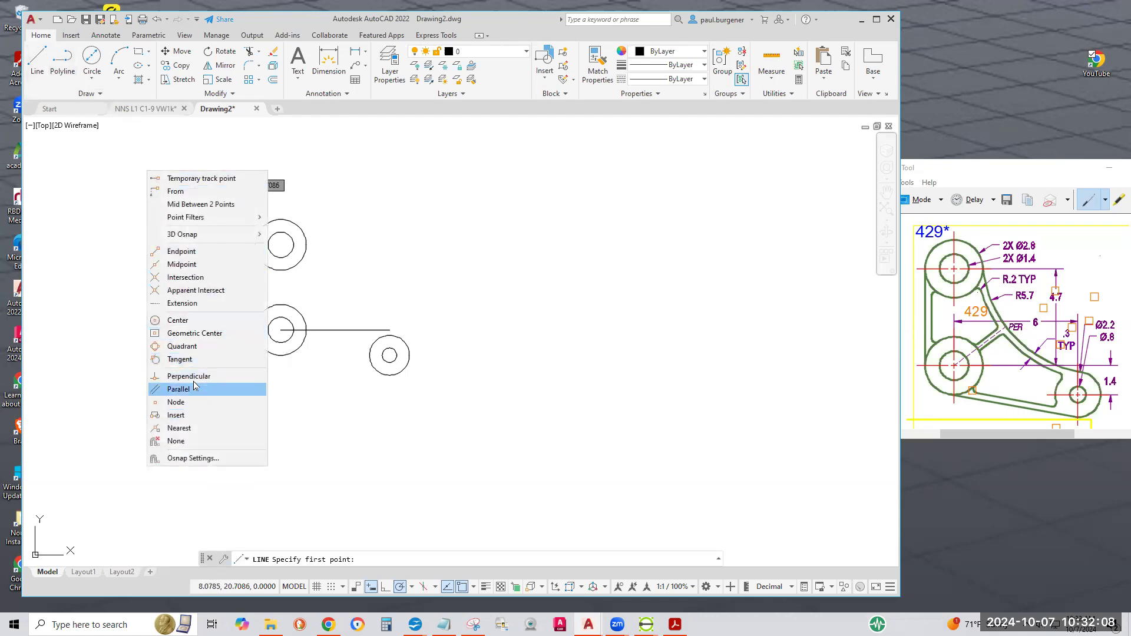
left_click(201, 359)
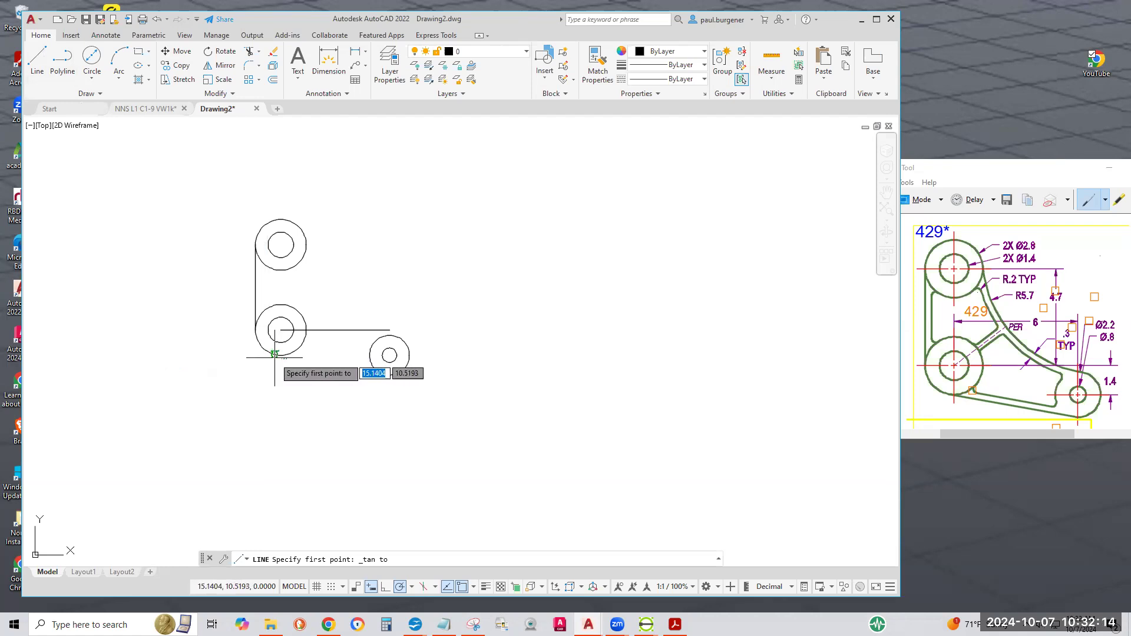
left_click(274, 354)
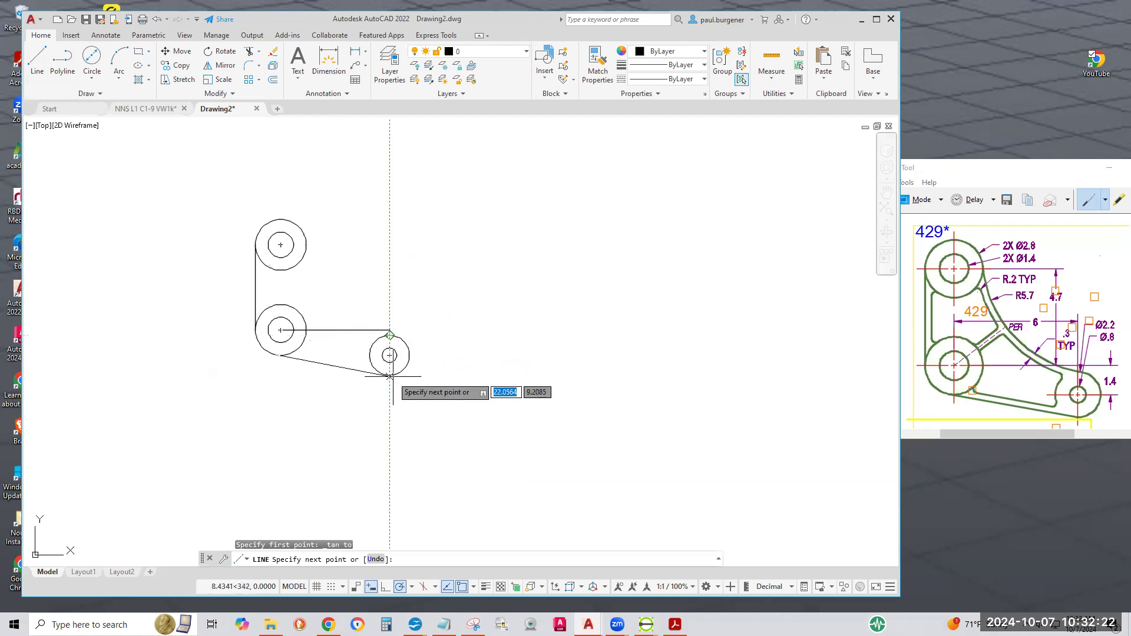
right_click(351, 400, "shift")
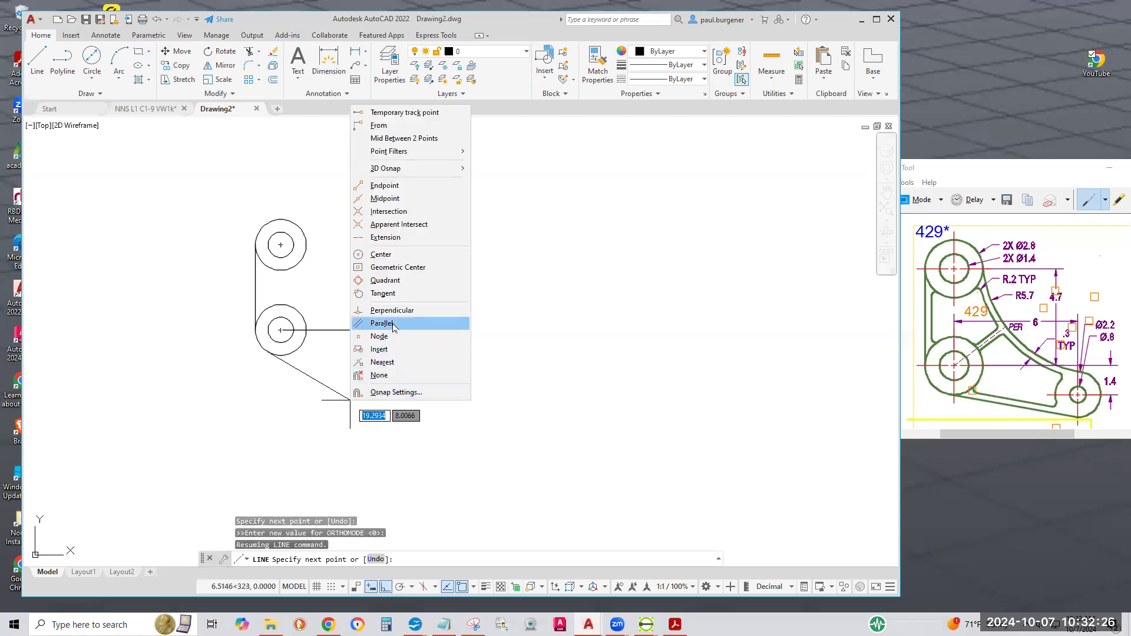
left_click(383, 293)
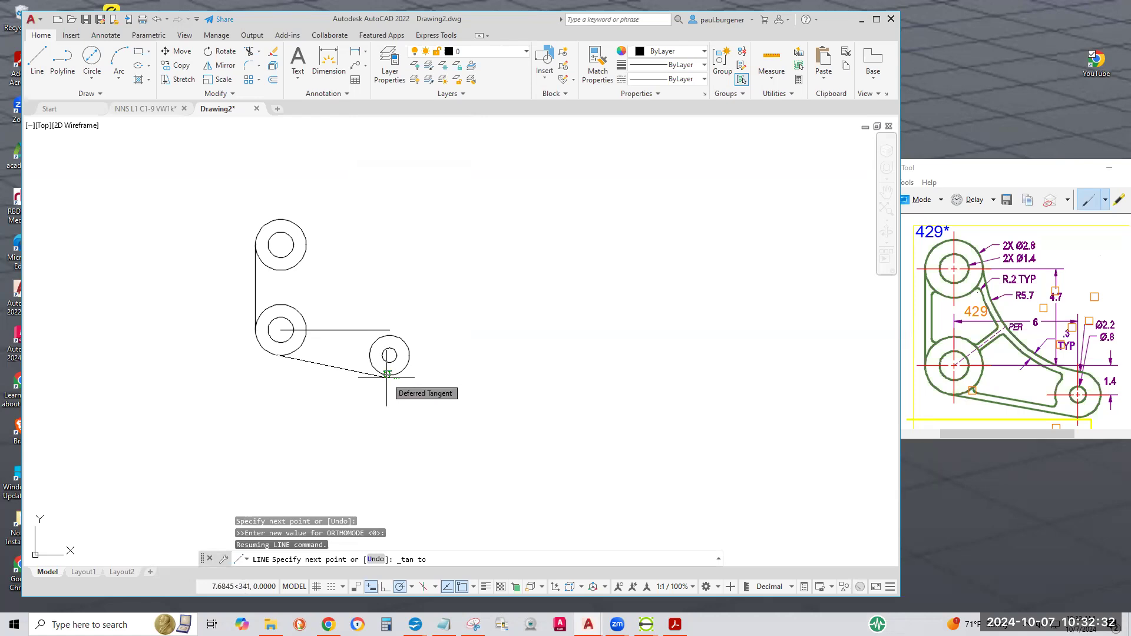
left_click(386, 375)
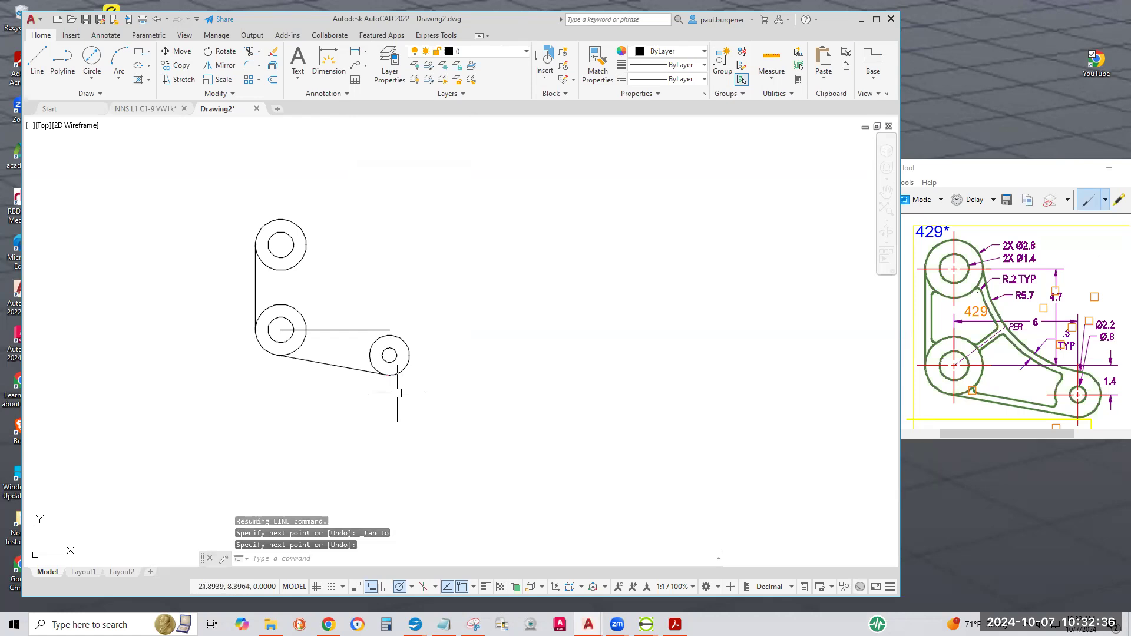
- Erase the horizontal construction line running from the center of the lower circle pair
left_click(273, 52)
left_click(369, 295)
left_click(336, 340)
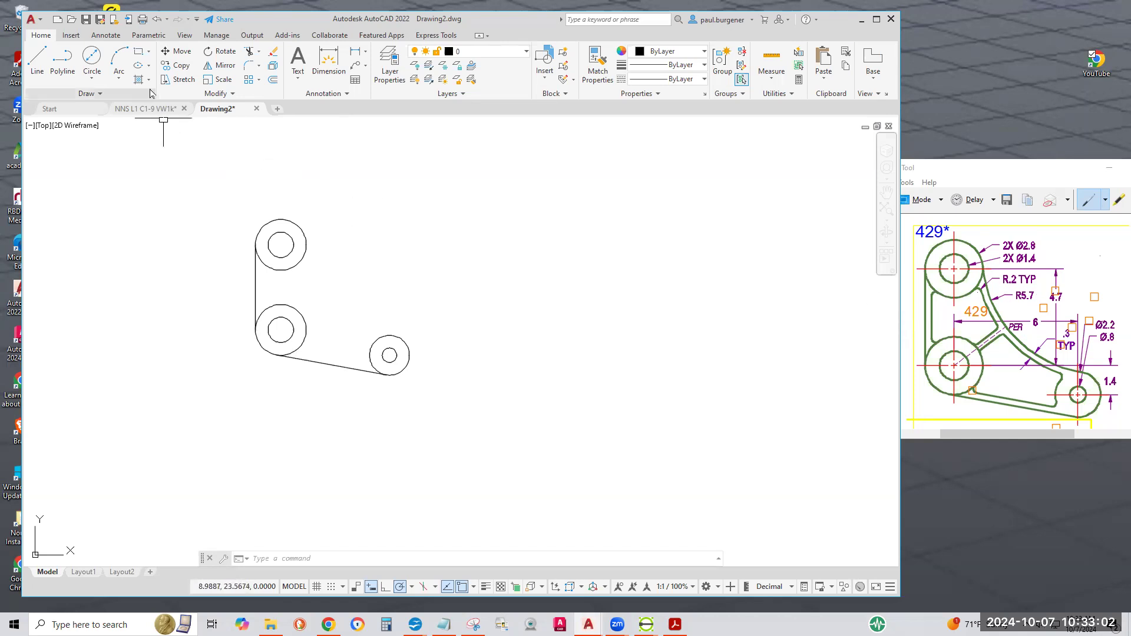
- Fillet the upper 2.8 diameter circle and the 2.2 diameter circle with a radius of 5.7
left_click(249, 69)
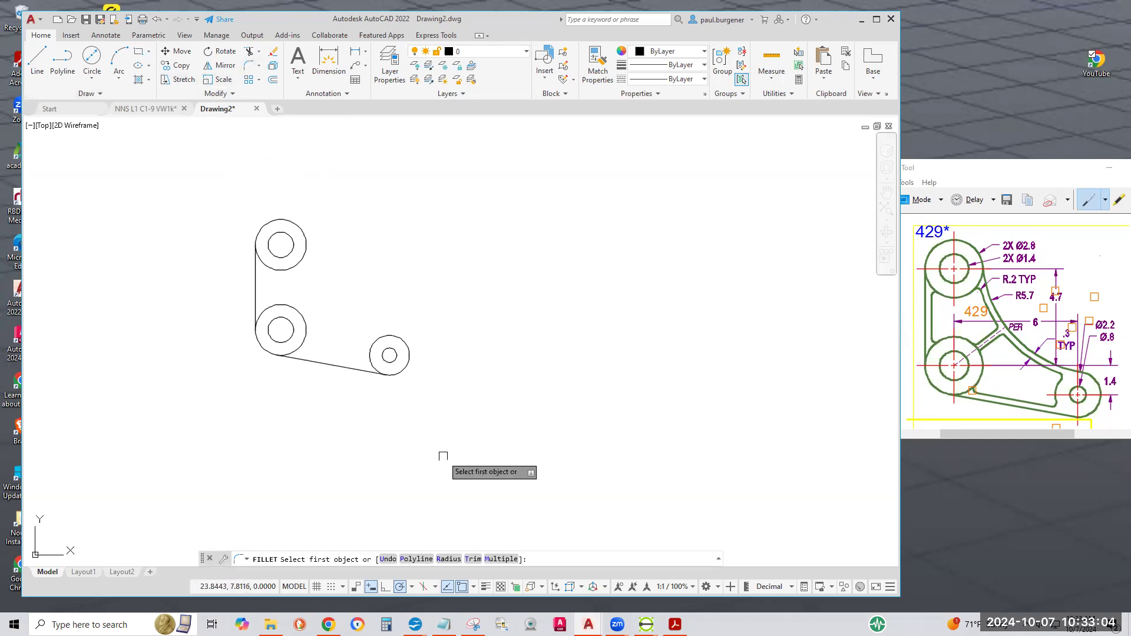
left_click(448, 560)
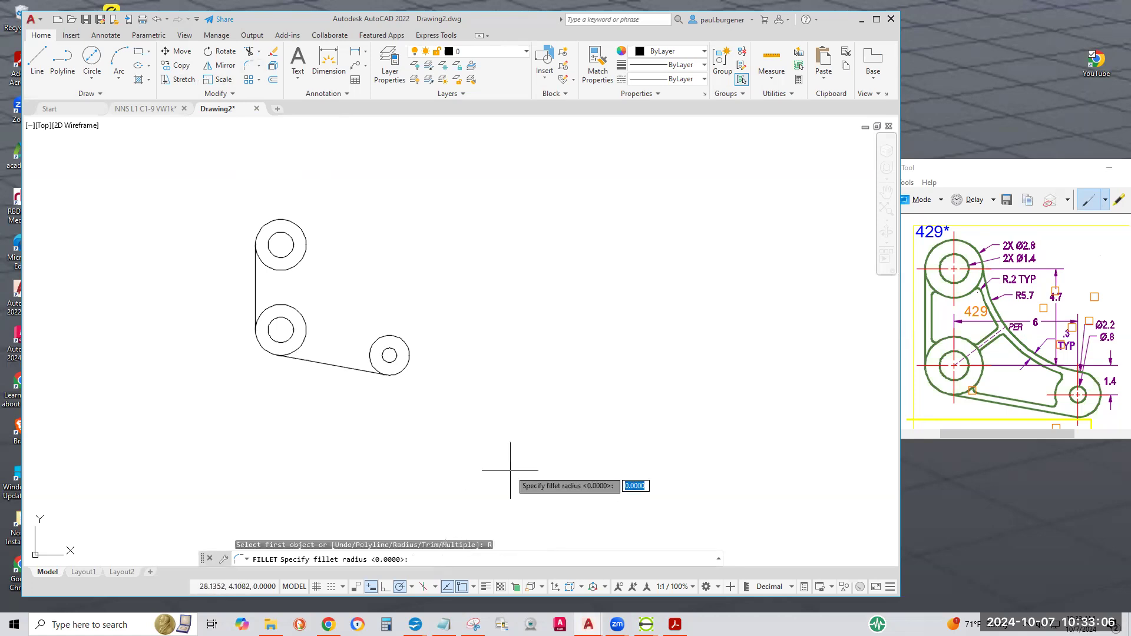
type("5.7")
key("Return")
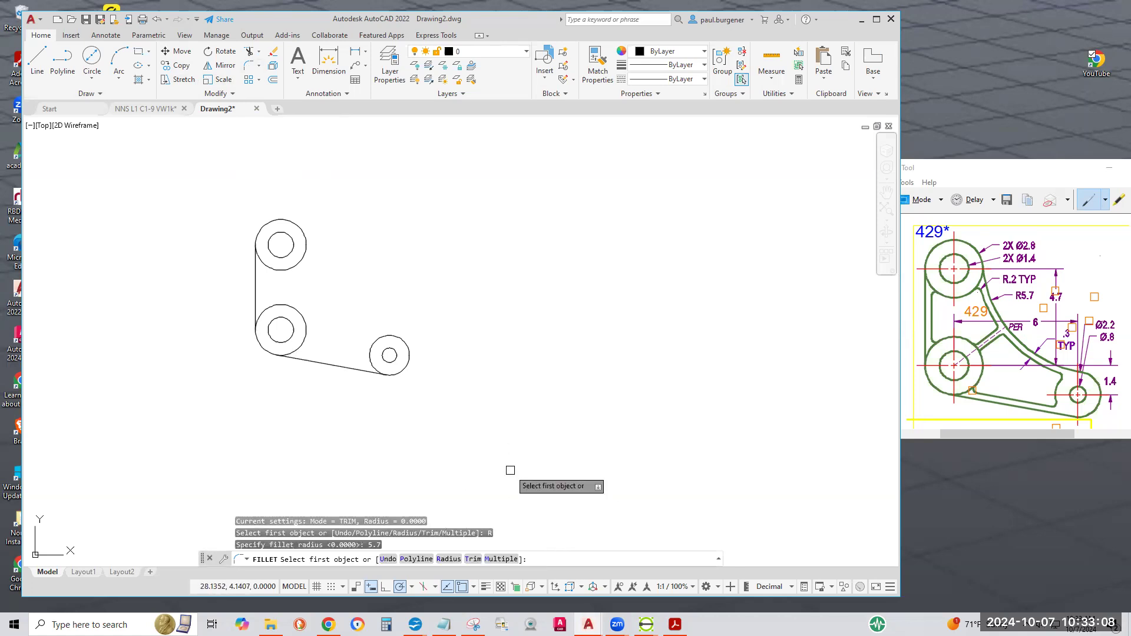
left_click(306, 252)
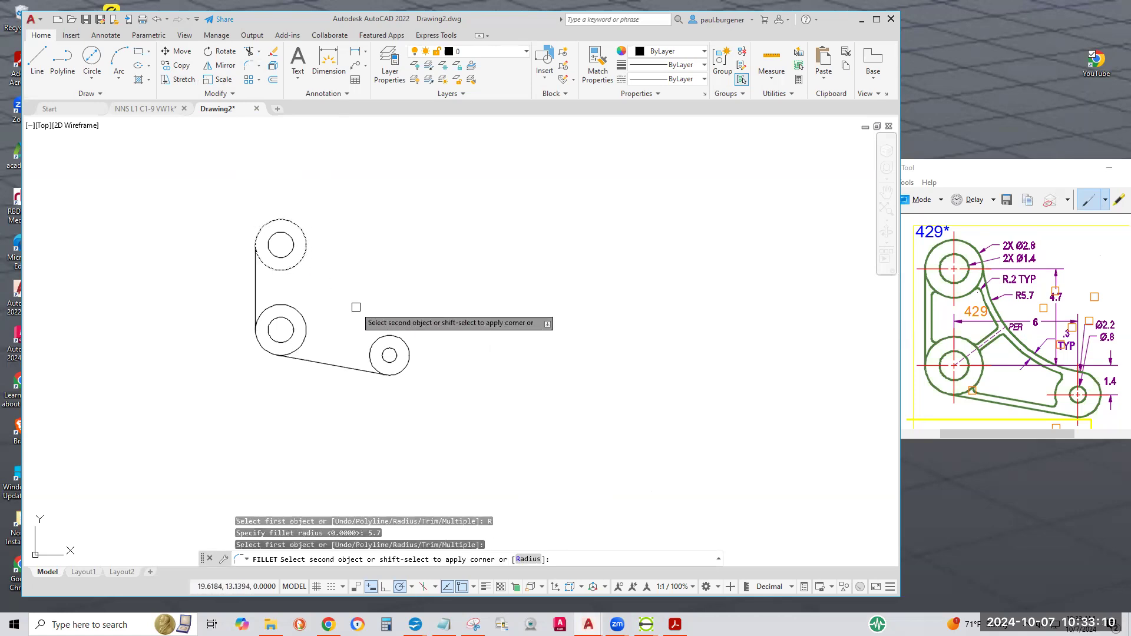
left_click(390, 334)
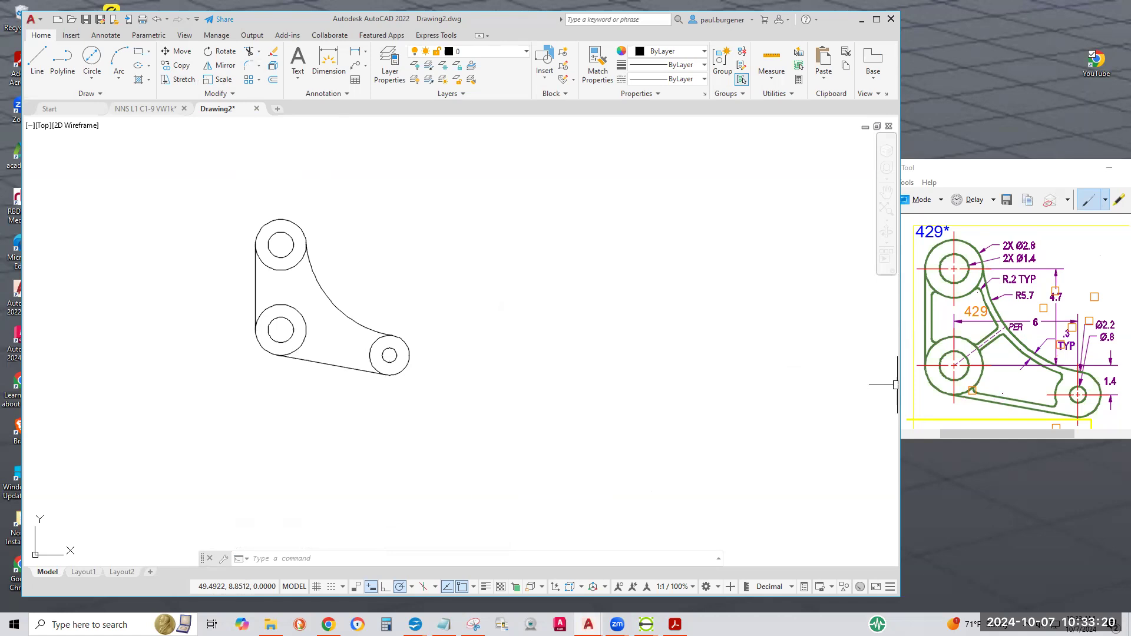
- Offset the large connecting arc, the lower tangent line and the left vertical line 0.3 toward the inside of the bracket
left_click(274, 82)
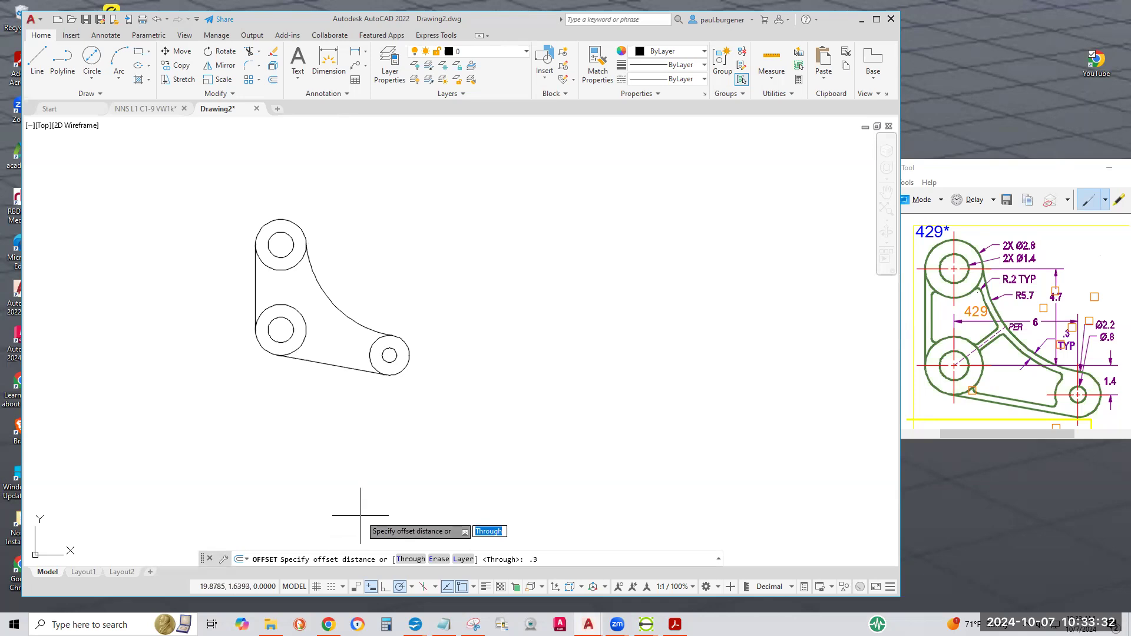
type(".3")
key("Return")
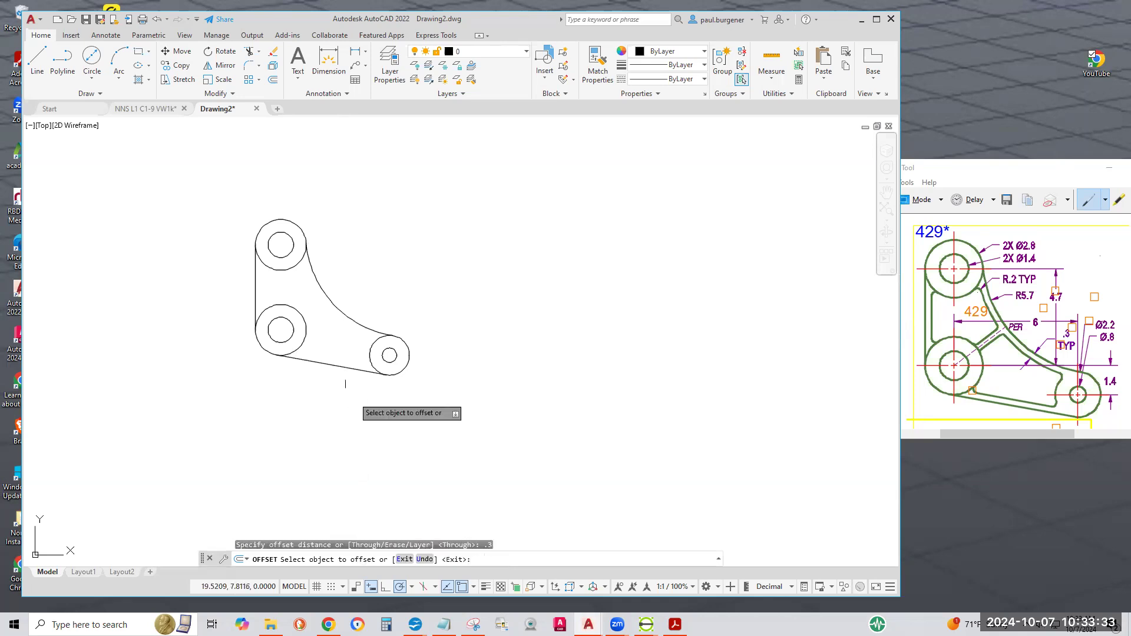
left_click(335, 306)
left_click(323, 322)
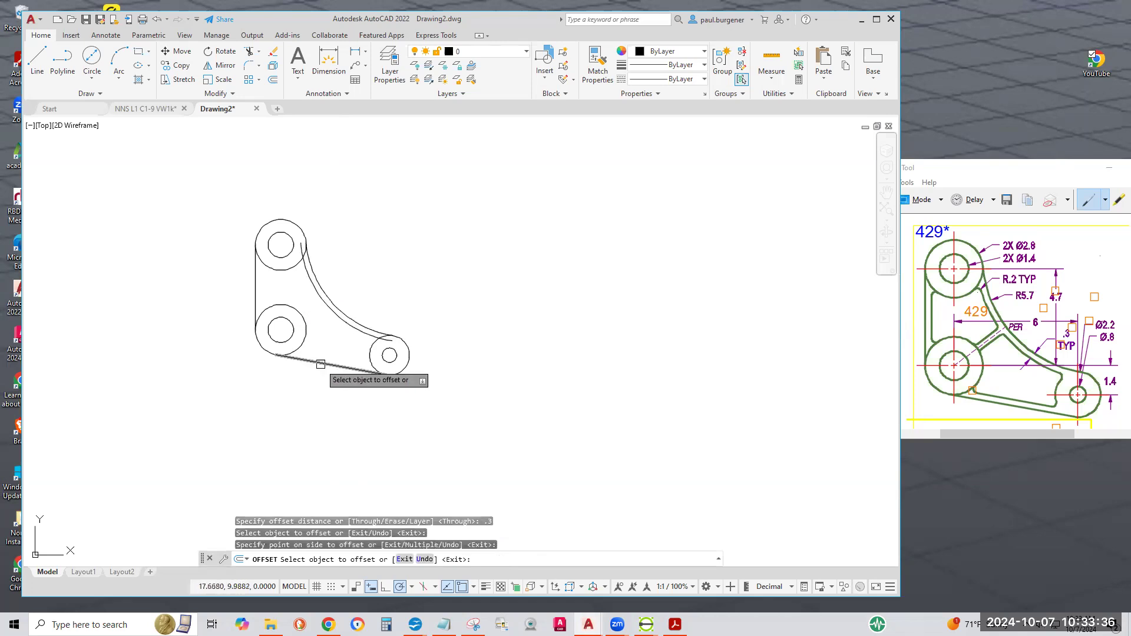
left_click(320, 361)
left_click(321, 380)
left_click(256, 300)
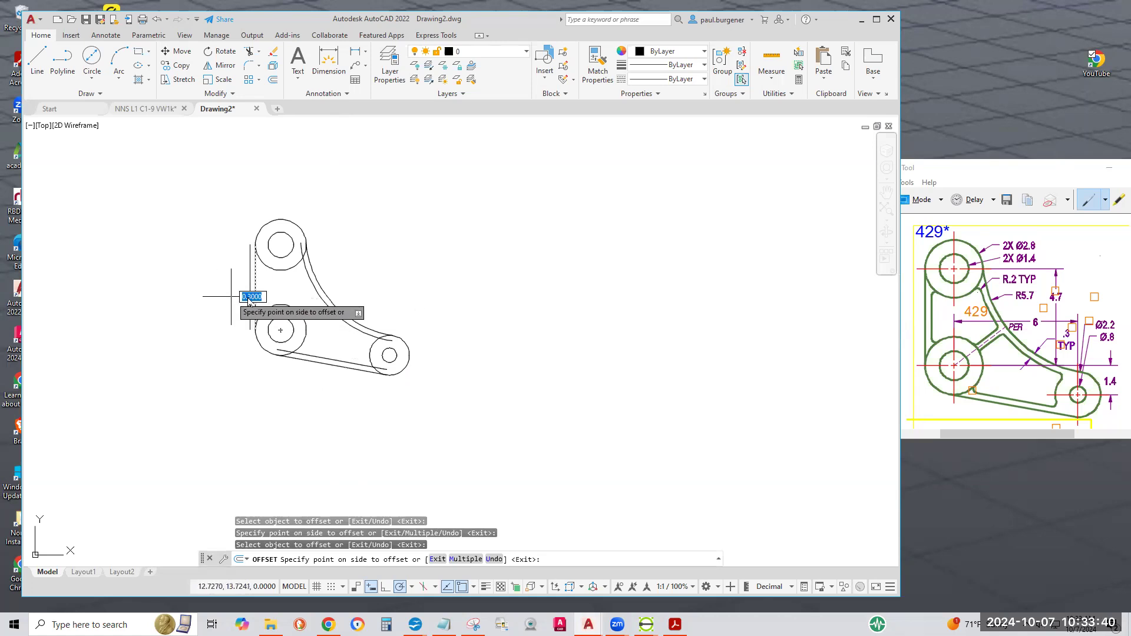
left_click(280, 330)
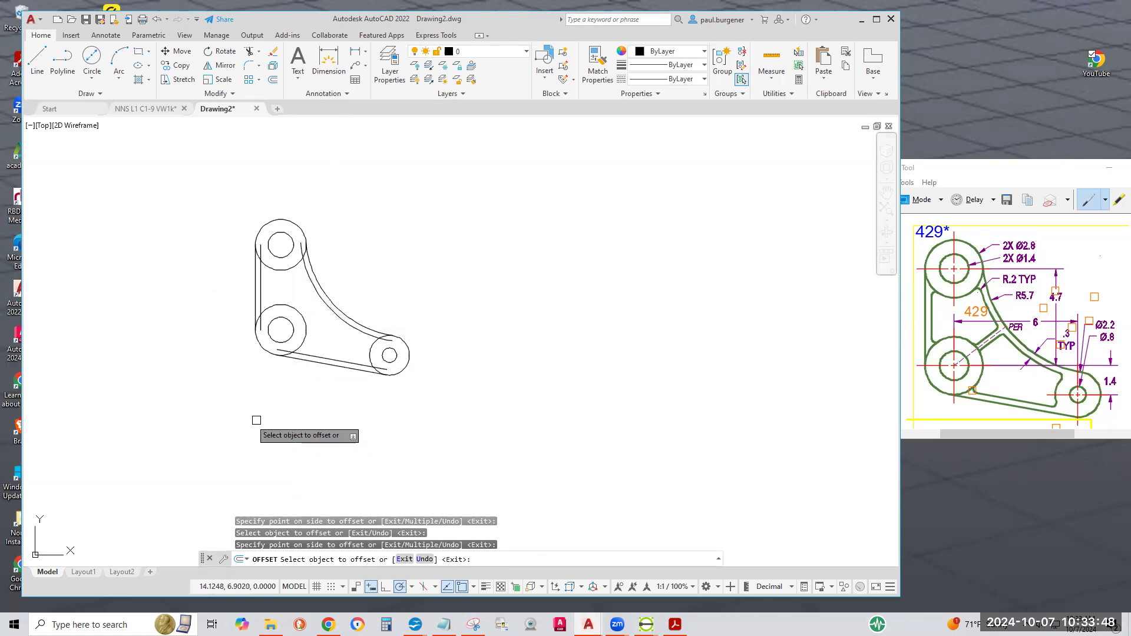
- Draw a rib centerline perpendicular to both the lower 2.8 diameter circle and the inner offset arc
left_click(37, 59)
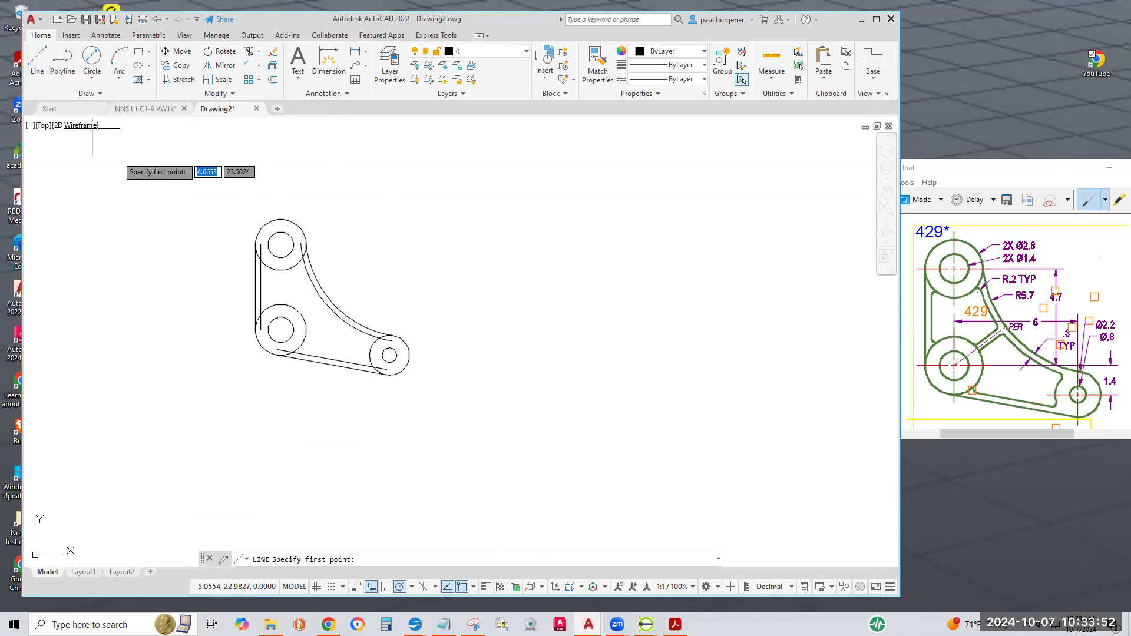
right_click(286, 293, "shift")
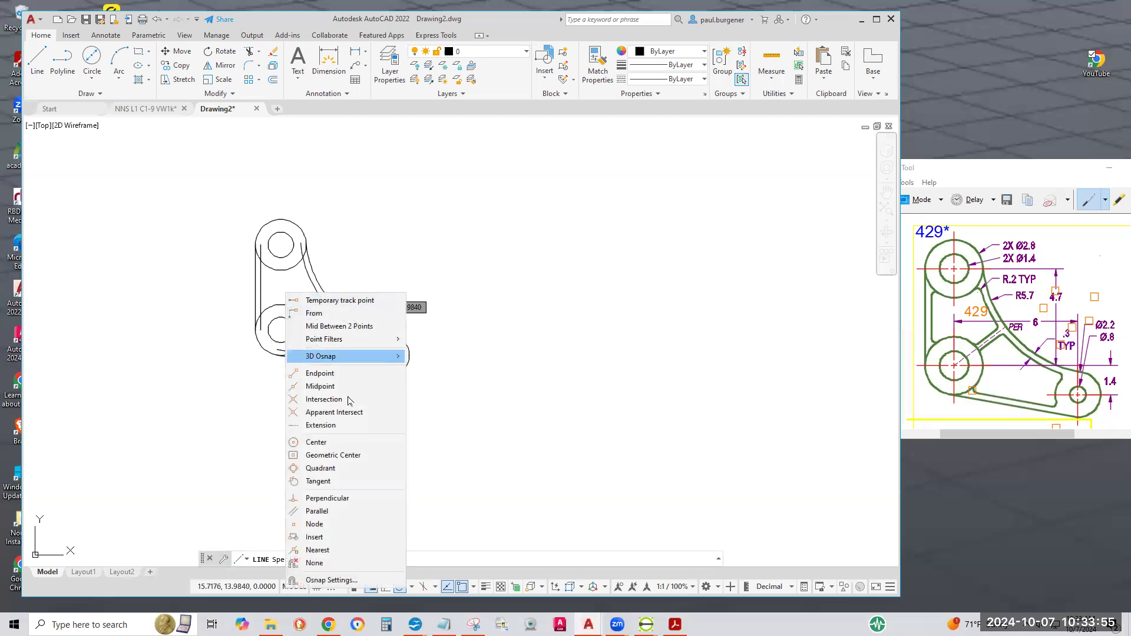
left_click(348, 498)
left_click(303, 315)
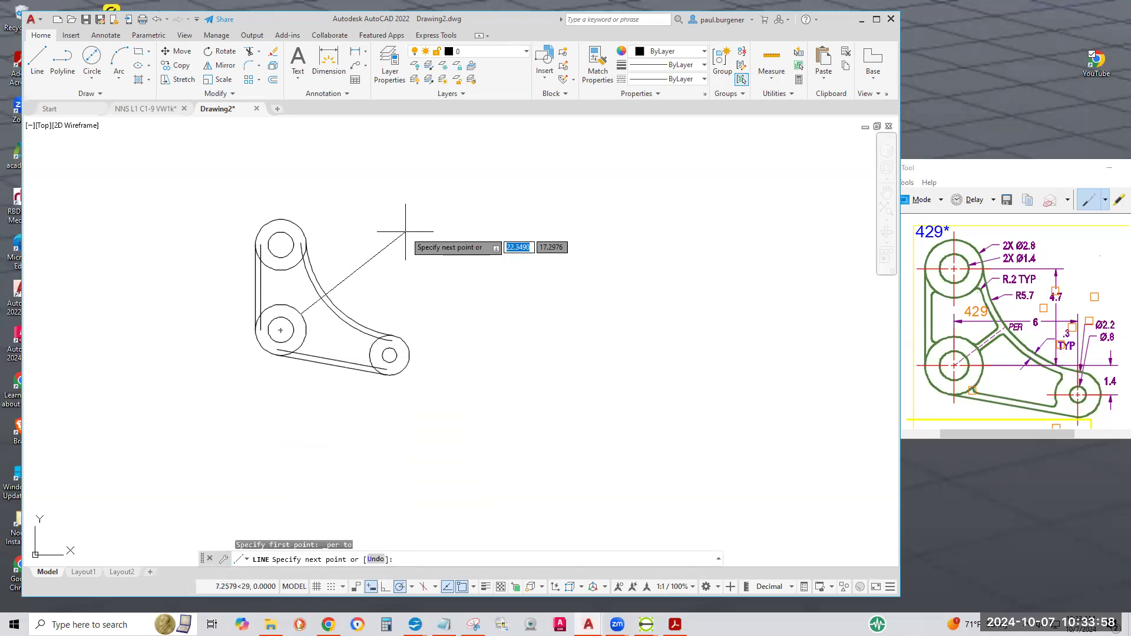
key("F8")
right_click(186, 174, "shift")
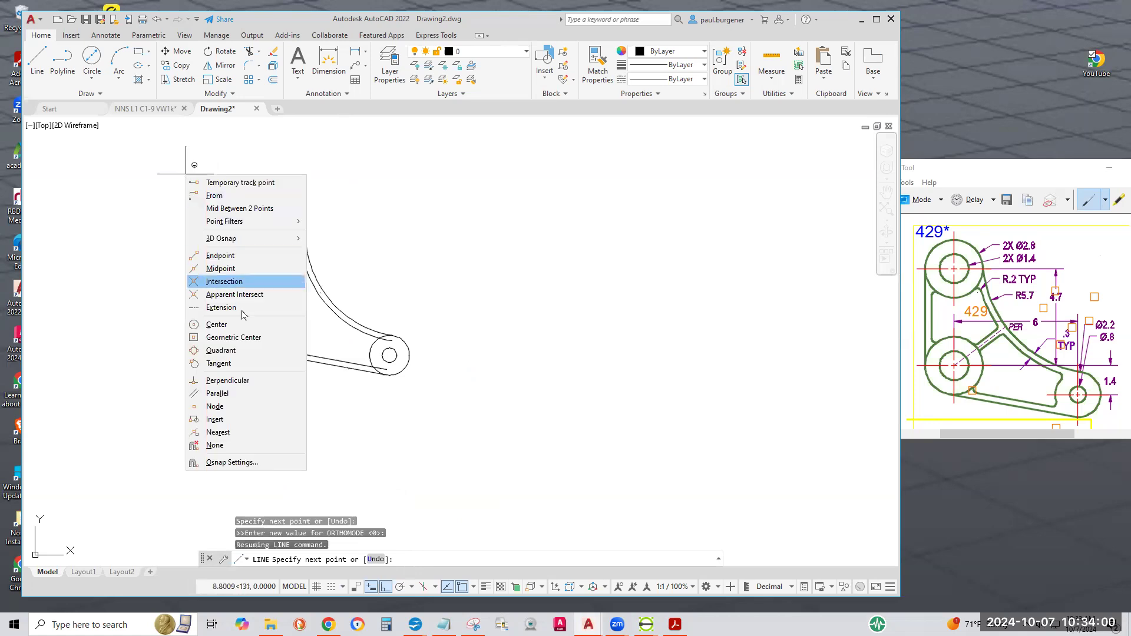
left_click(228, 380)
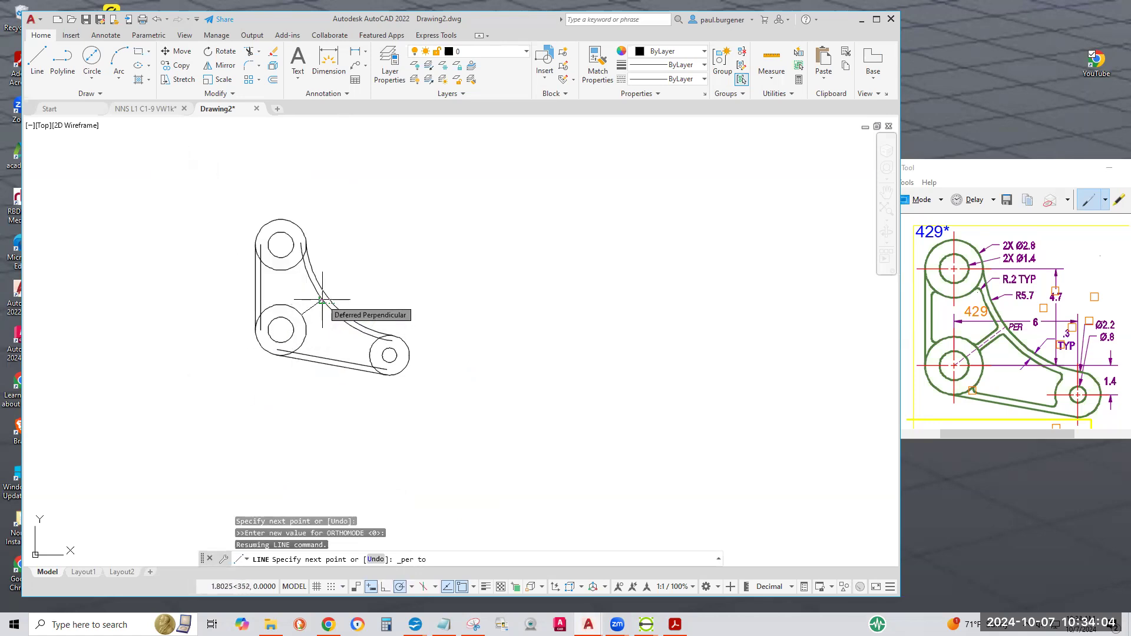
left_click(322, 300)
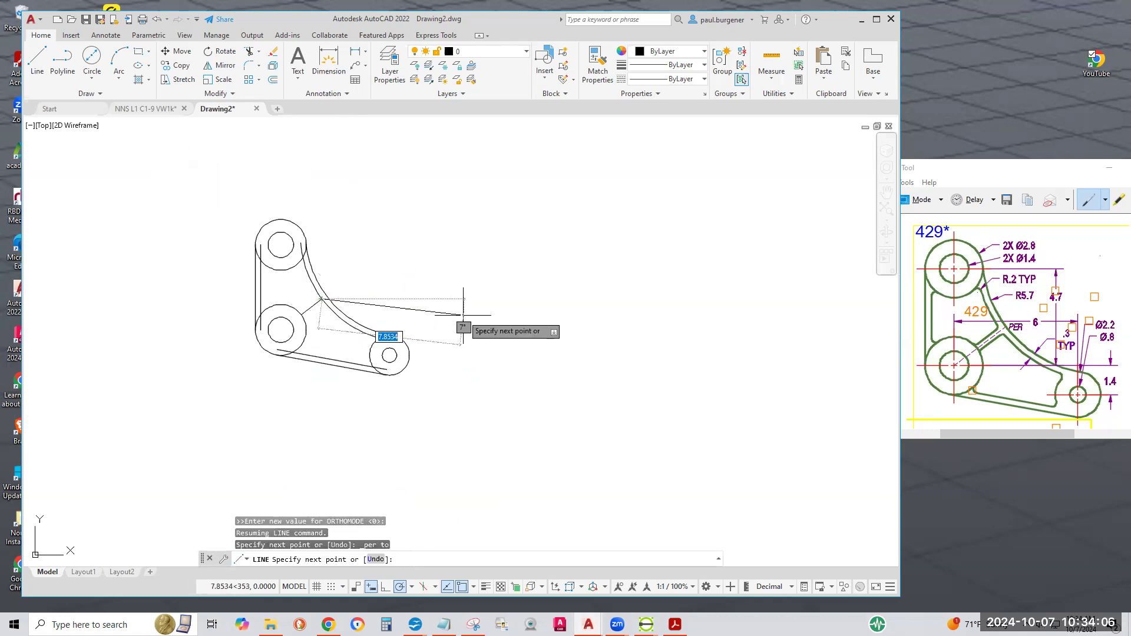
key("alt")
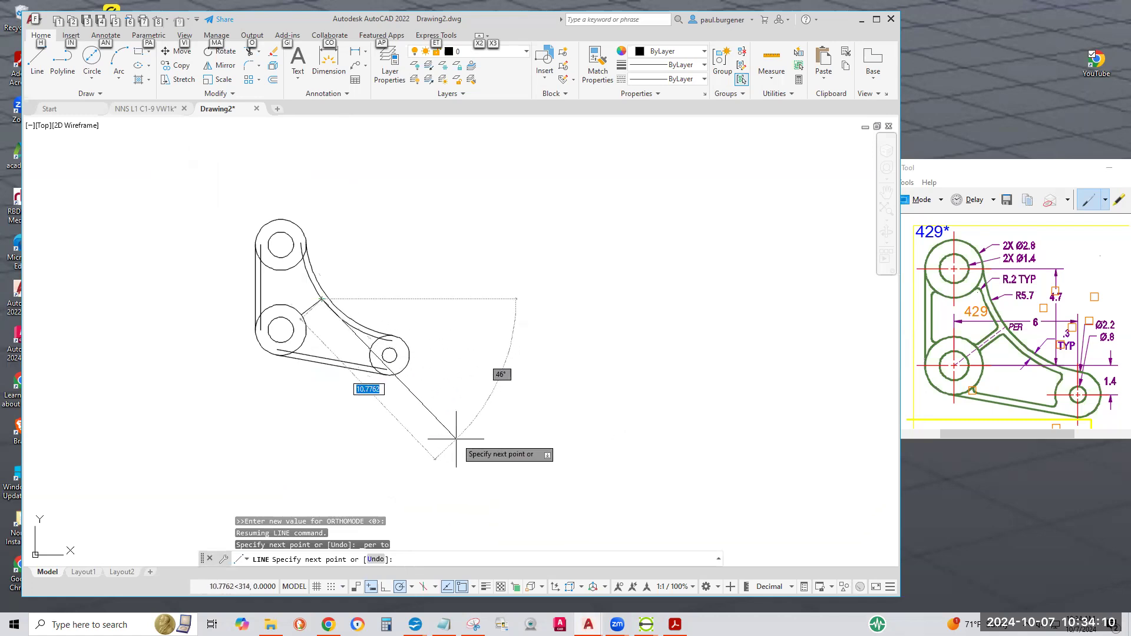
key("Escape")
key("Return")
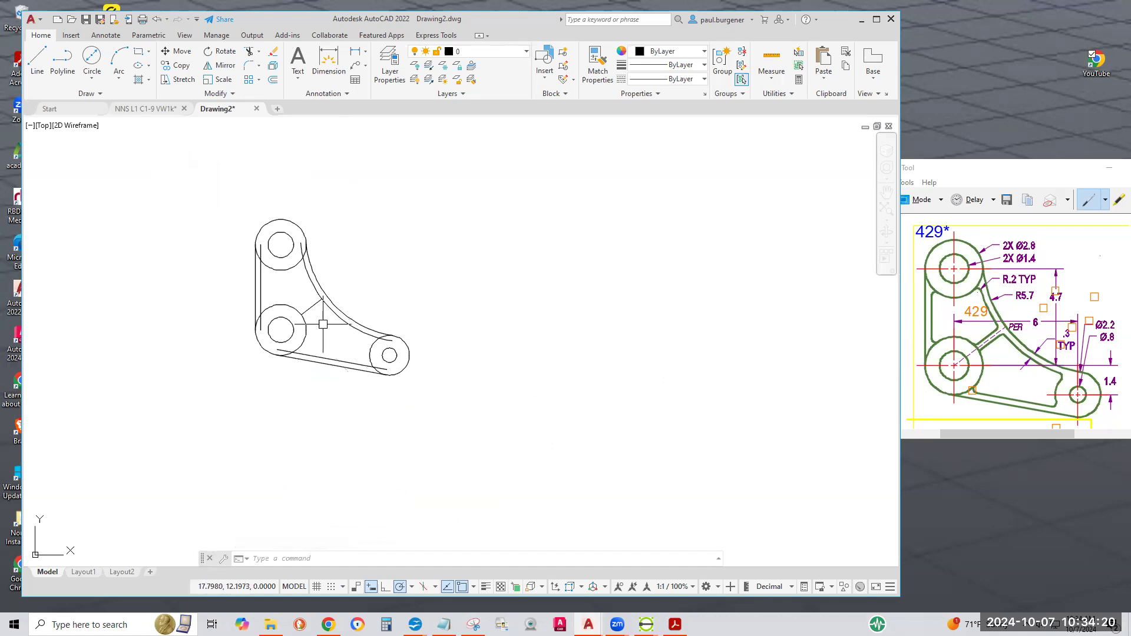
- Offset the rib centerline 0.15 to both sides
left_click(272, 82)
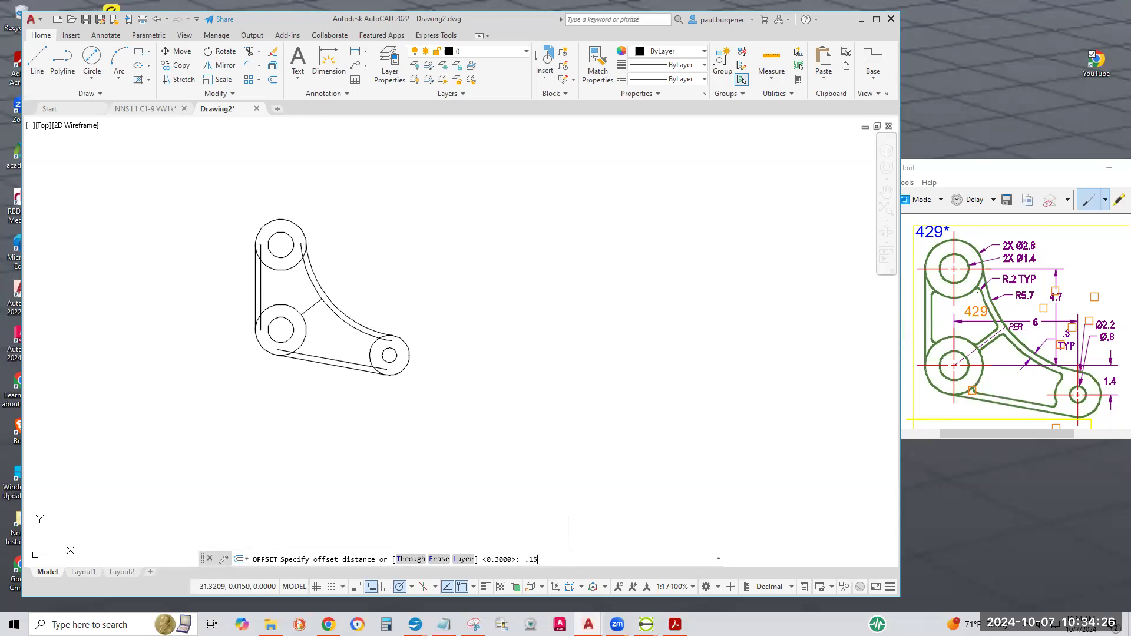
type(".15")
key("Return")
left_click(314, 304)
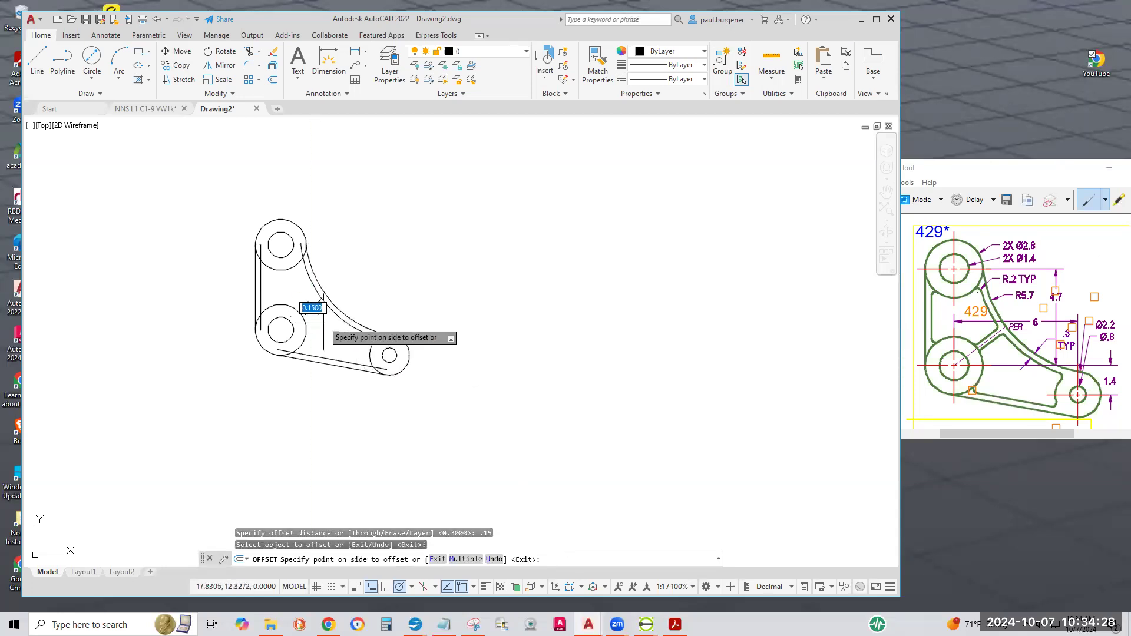
left_click(323, 322)
left_click(312, 302)
left_click(318, 308)
scroll(329, 341, "up", 5)
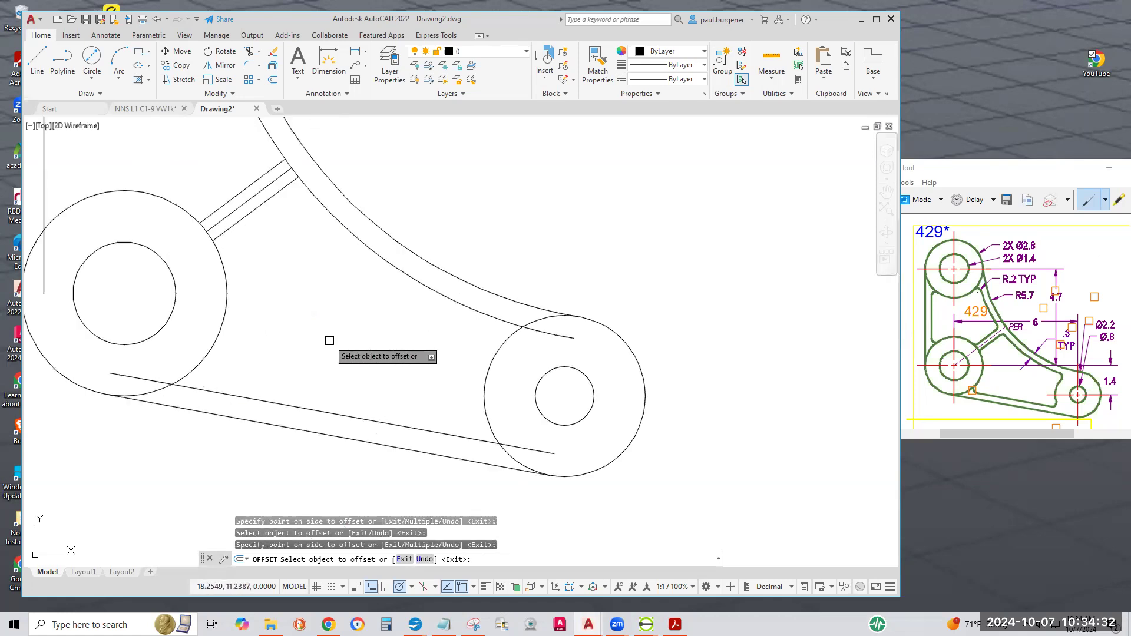
- Erase the rib centerline between its two offset lines
left_click(273, 51)
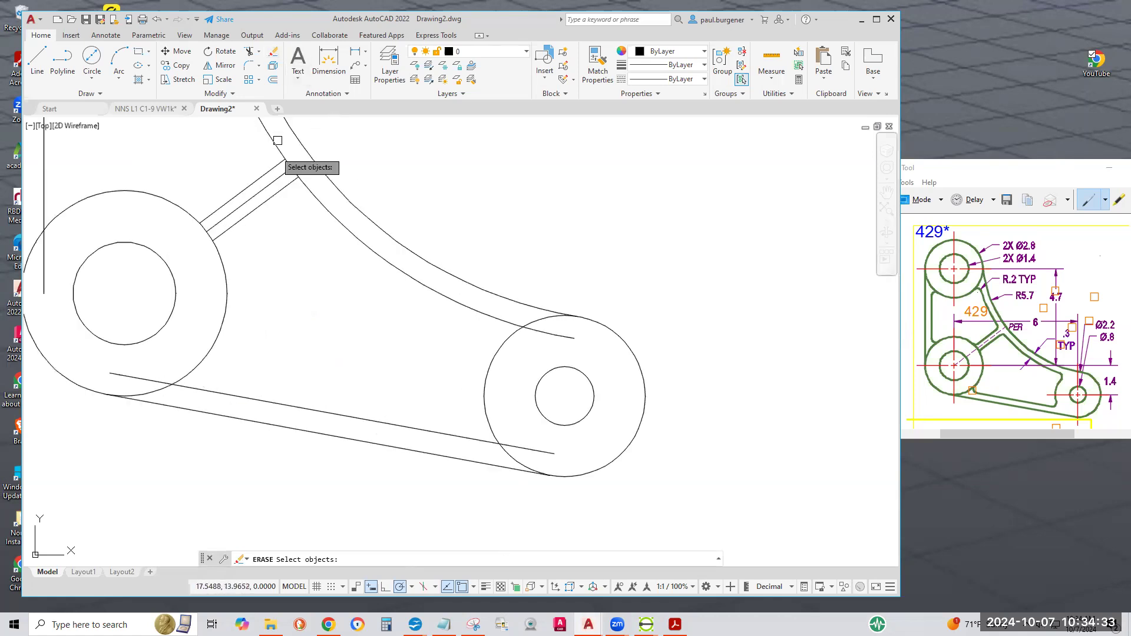
left_click(273, 182)
key("Return")
scroll(324, 322, "down", 4)
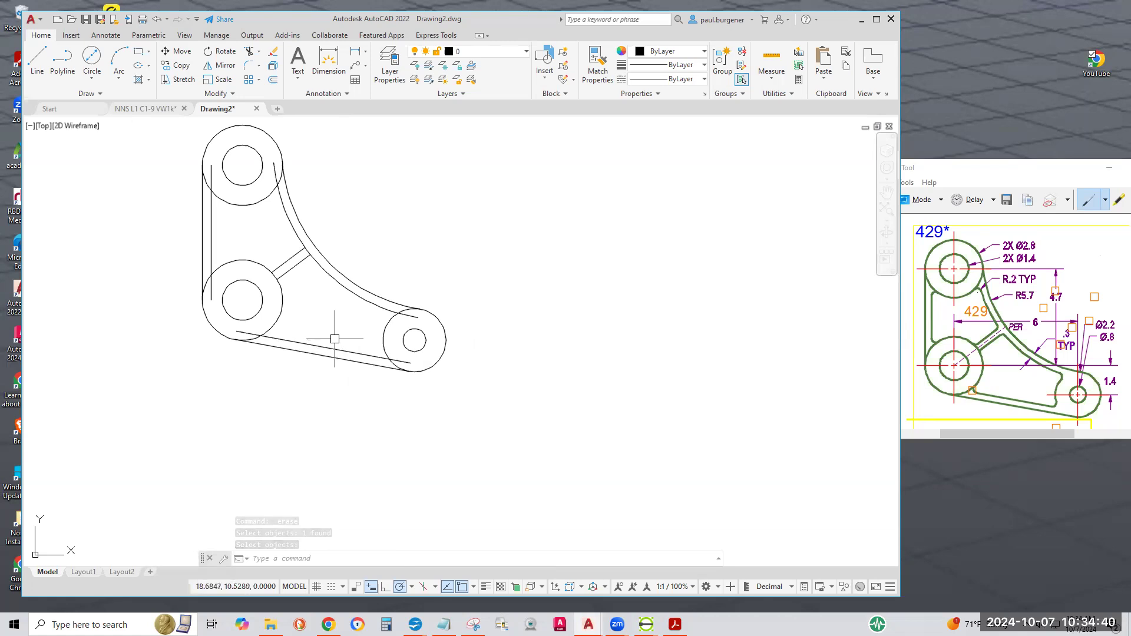
- Set the fillet radius to 0.2
scroll(311, 279, "up", 5)
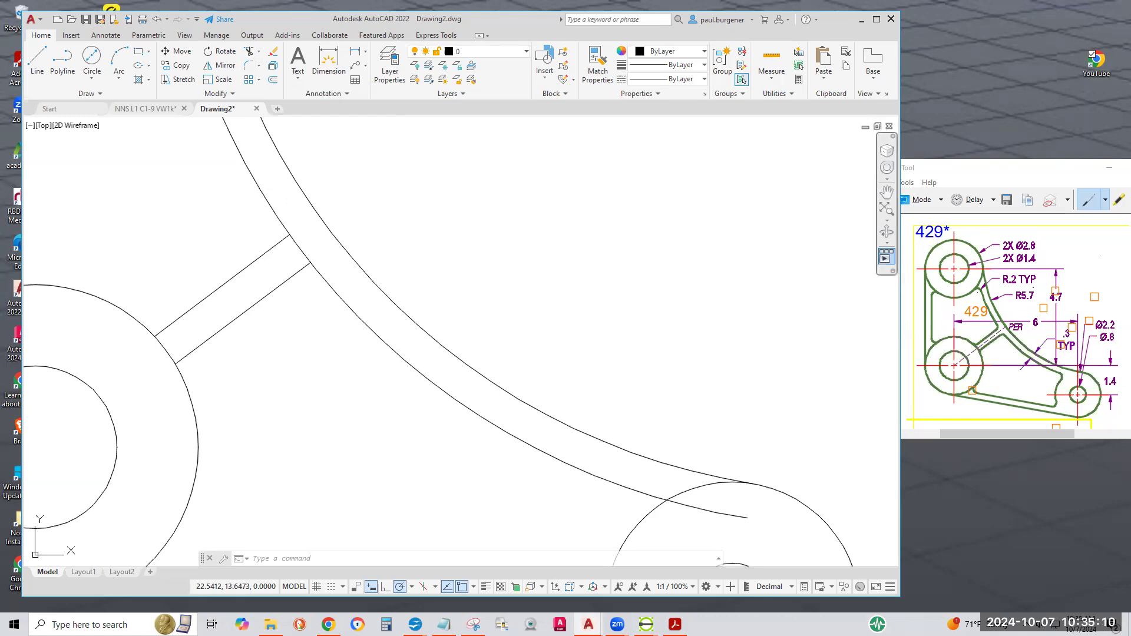
left_click(252, 67)
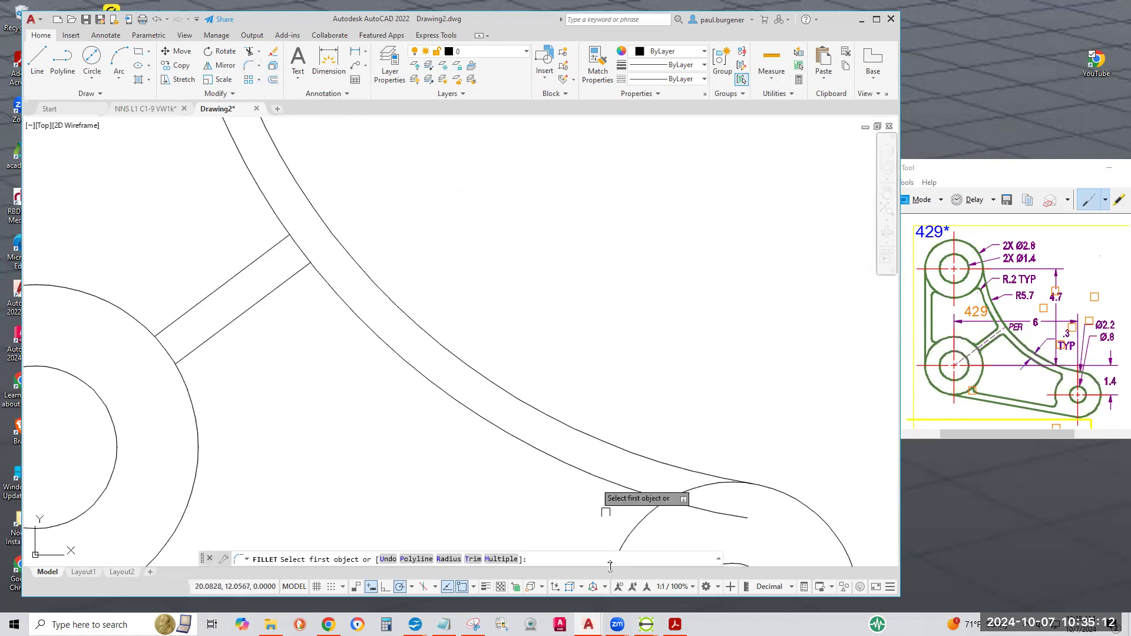
left_click(449, 560)
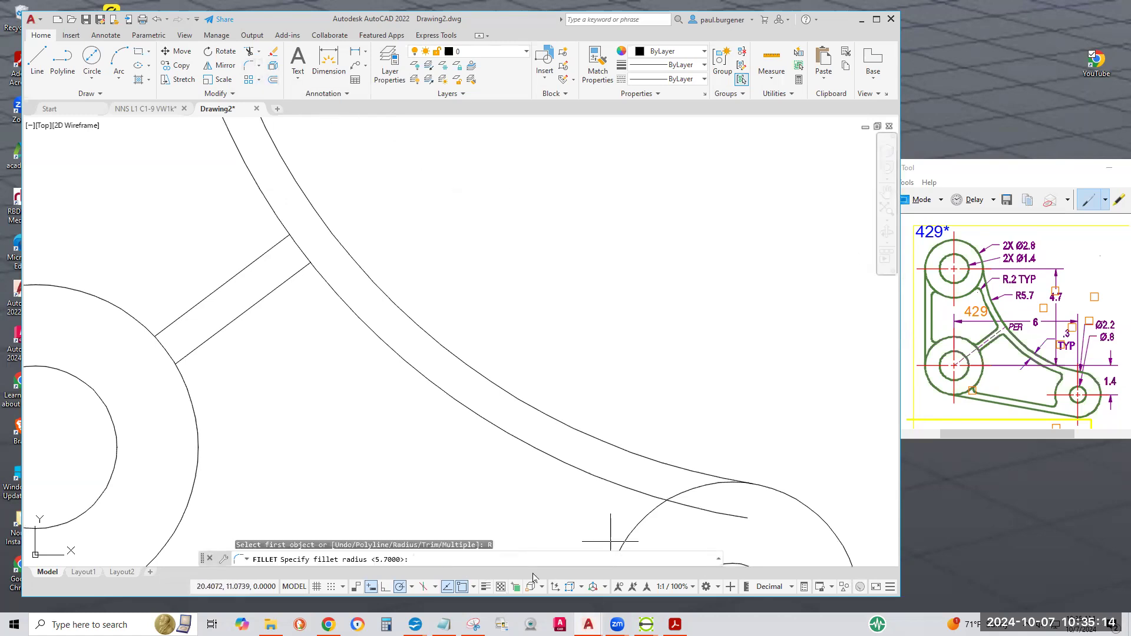
type(".2")
key("Return")
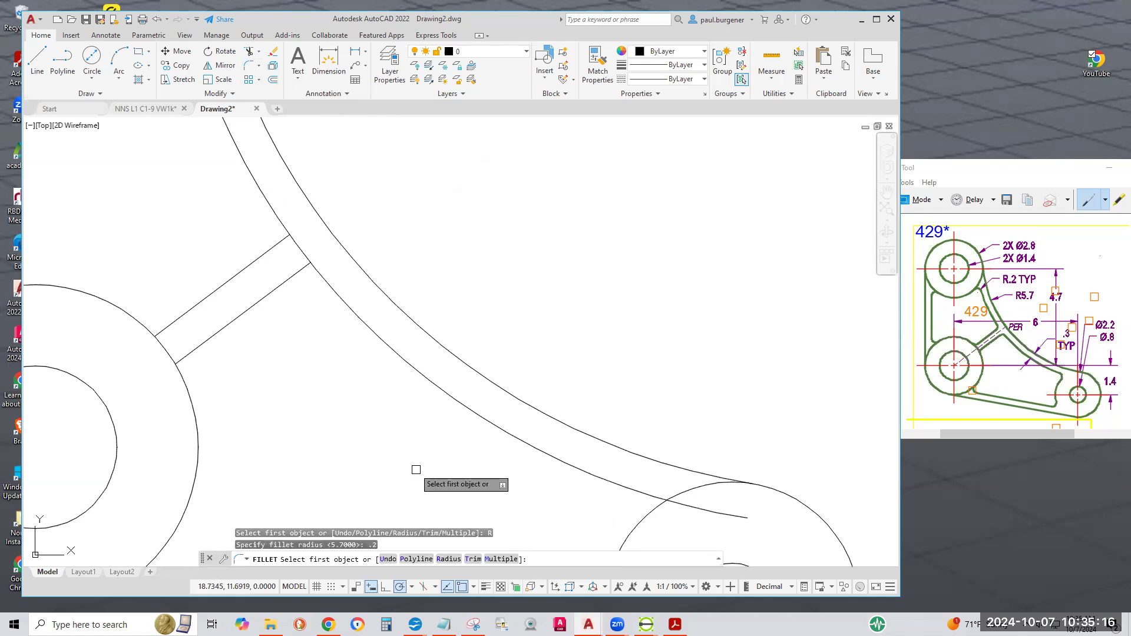
key("Escape")
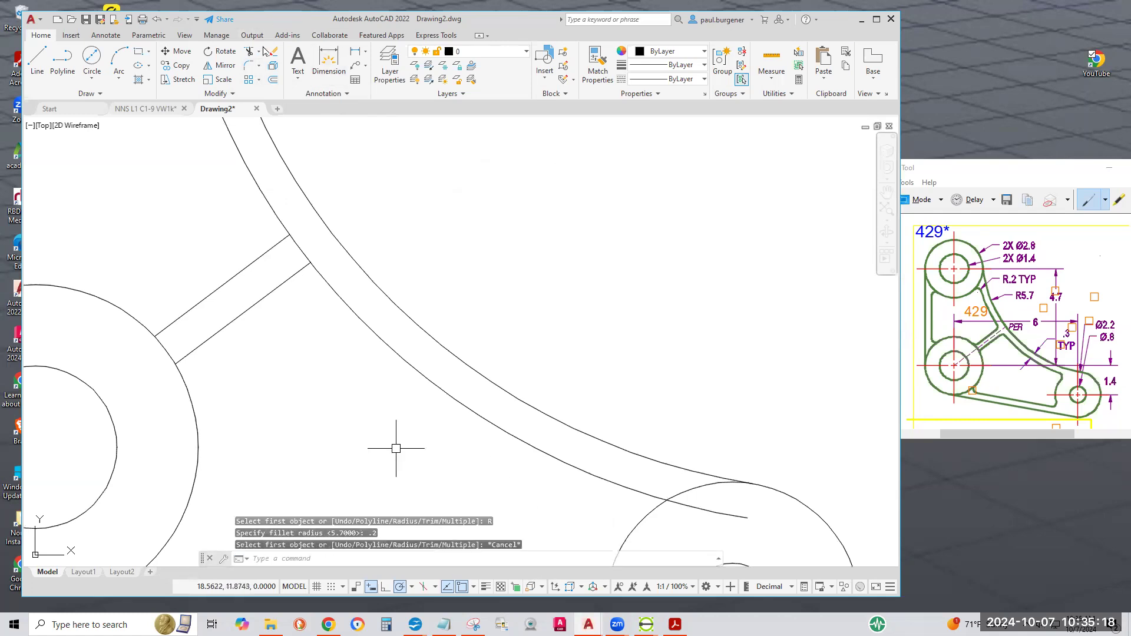
- Try to trim the inner offset arc between the two rib lines, and undo the trim
left_click(379, 348)
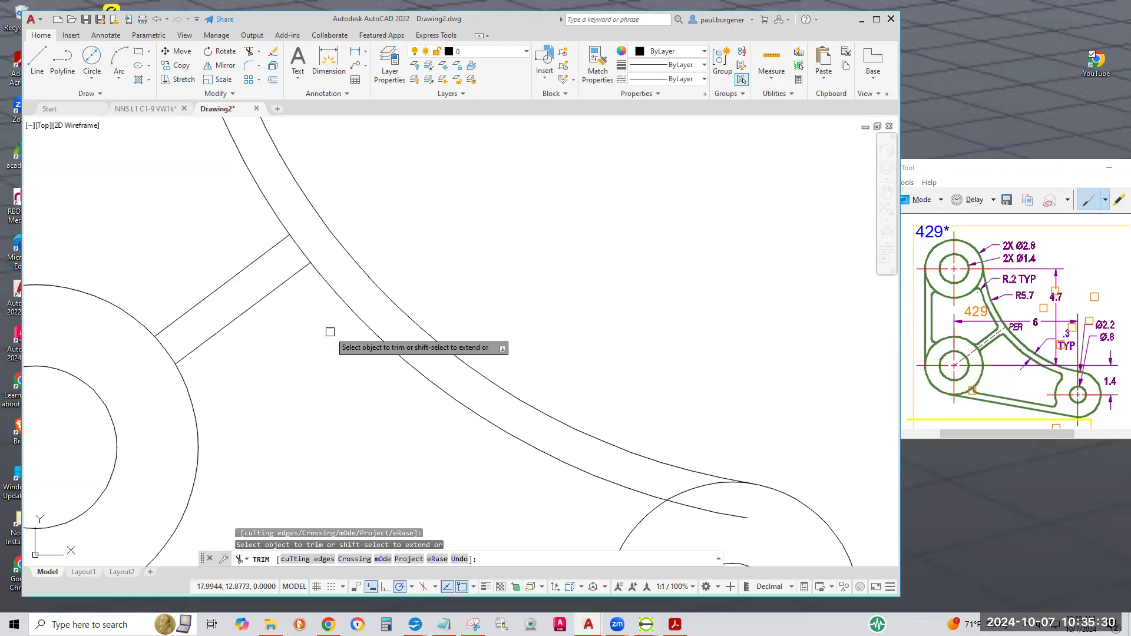
left_click(307, 256)
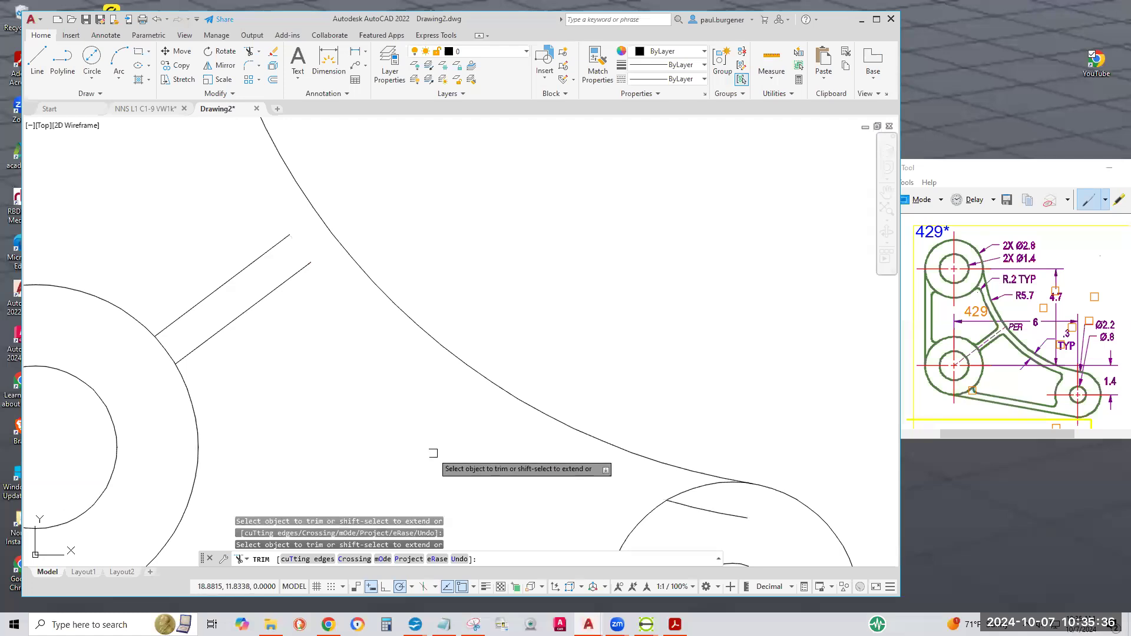
key("ctrl+z")
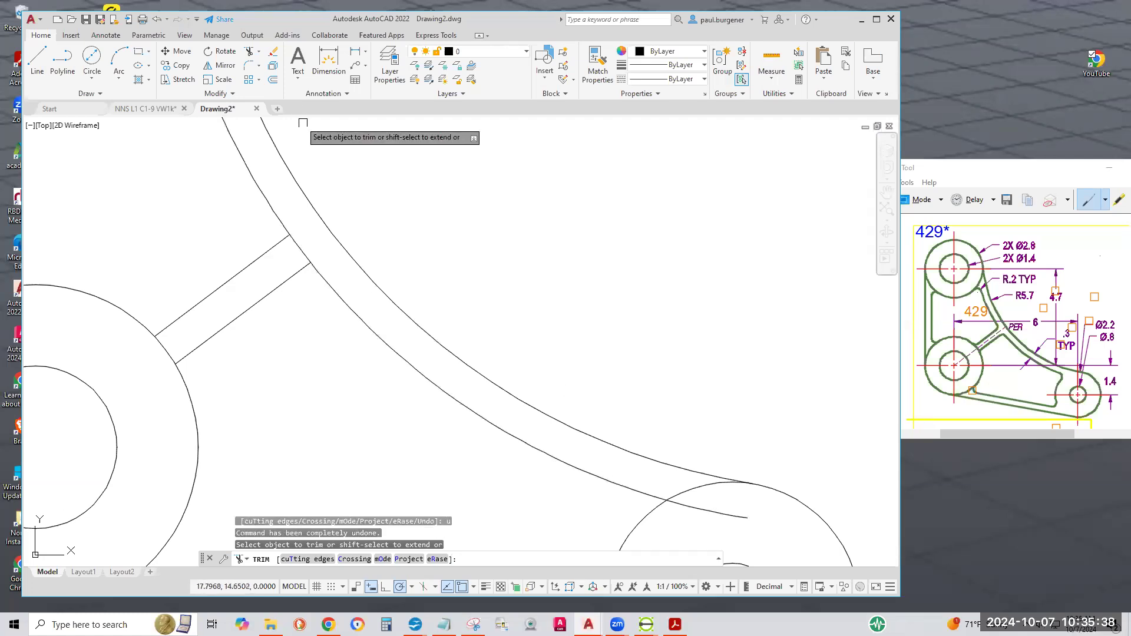
key("Escape")
left_click(249, 52)
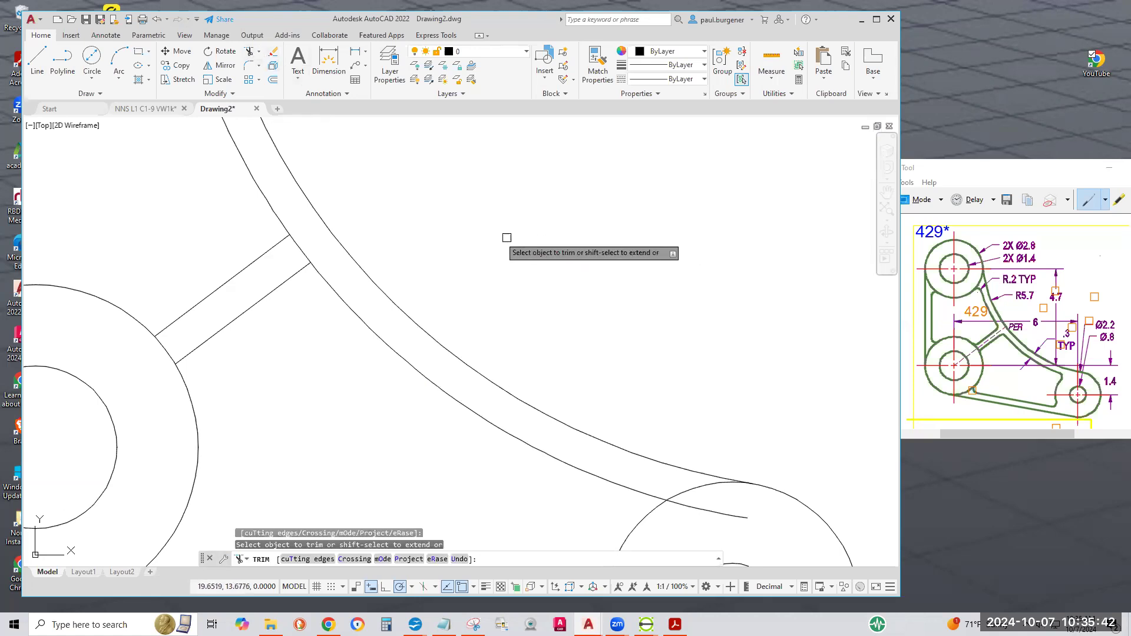
left_click(303, 250)
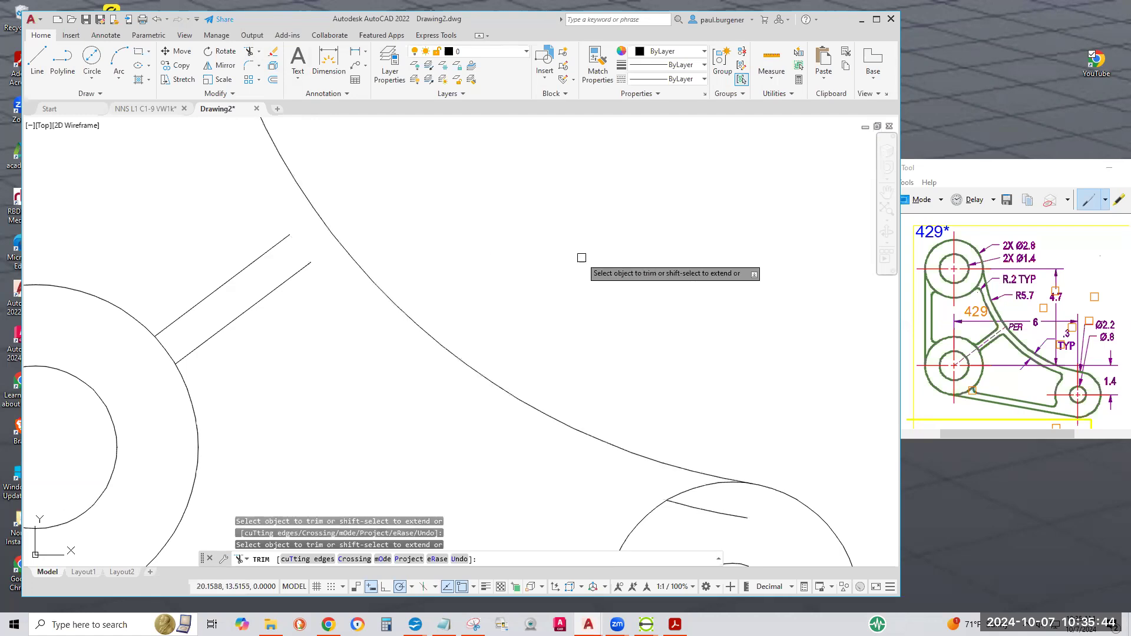
key("Escape")
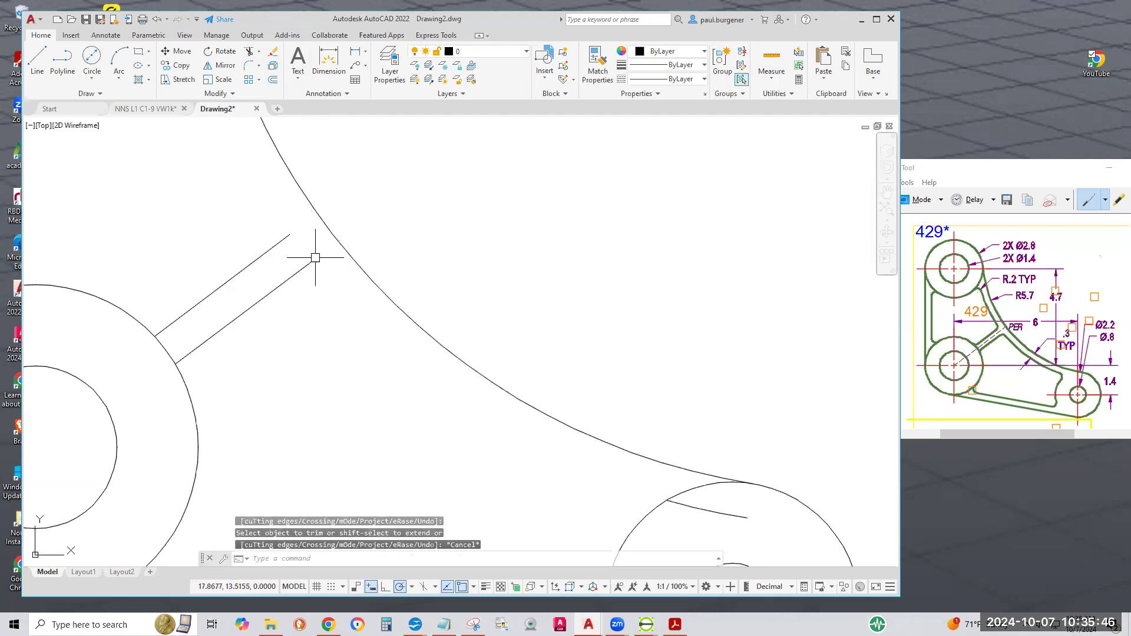
key("Escape")
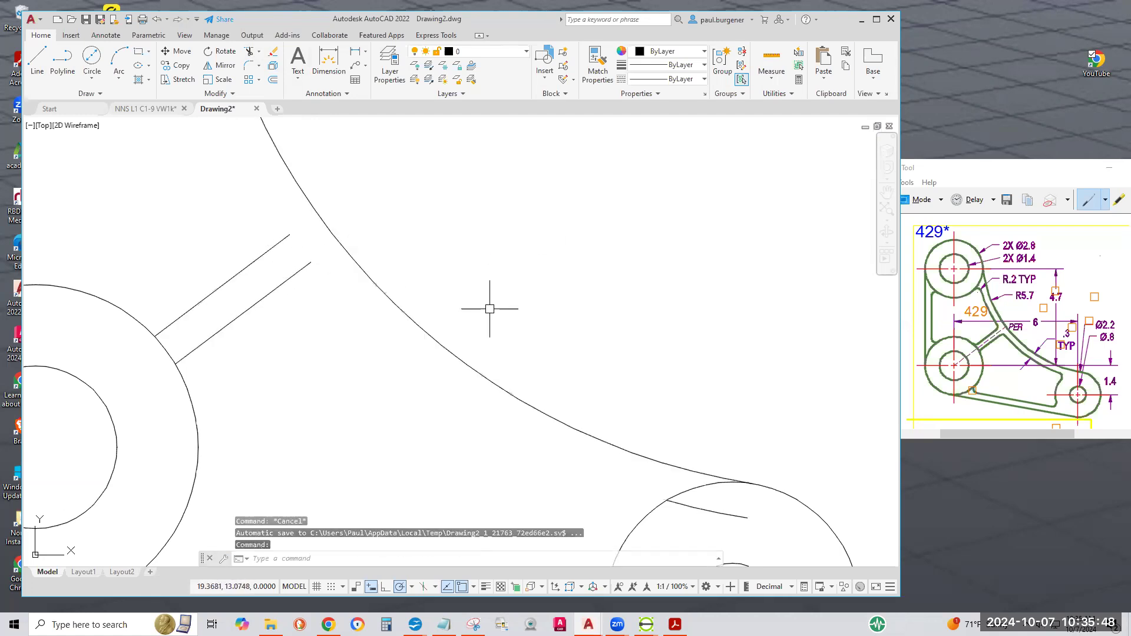
type("u")
key("Return")
- Regenerate the drawing to check where the two rib lines meet the inner offset arc
scroll(285, 244, "up", 2)
scroll(284, 245, "up", 4)
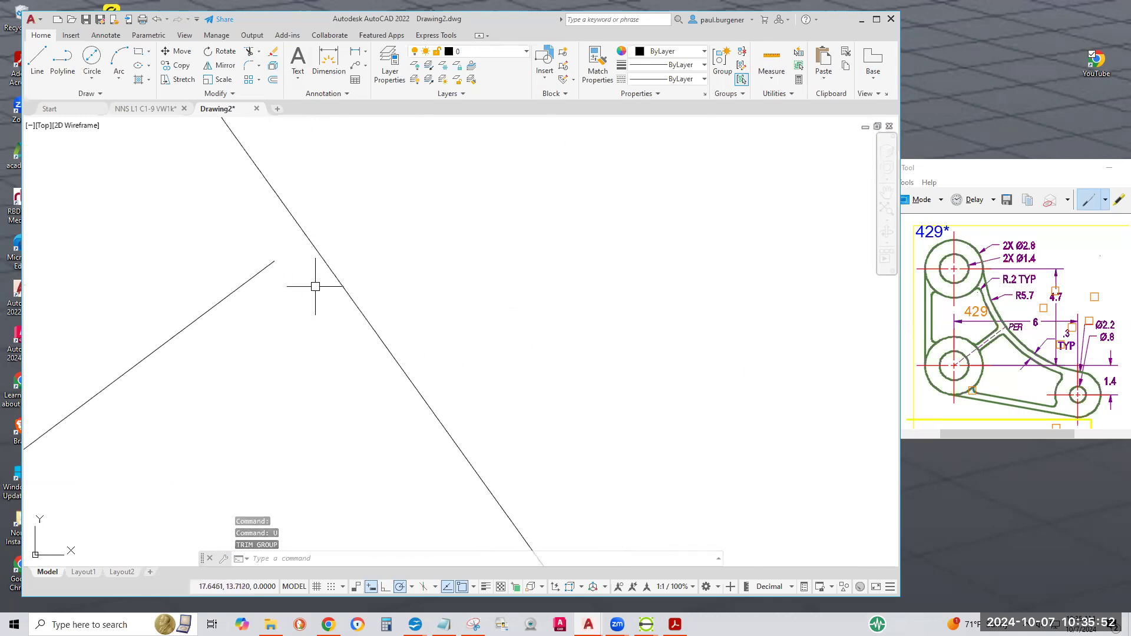
type("r")
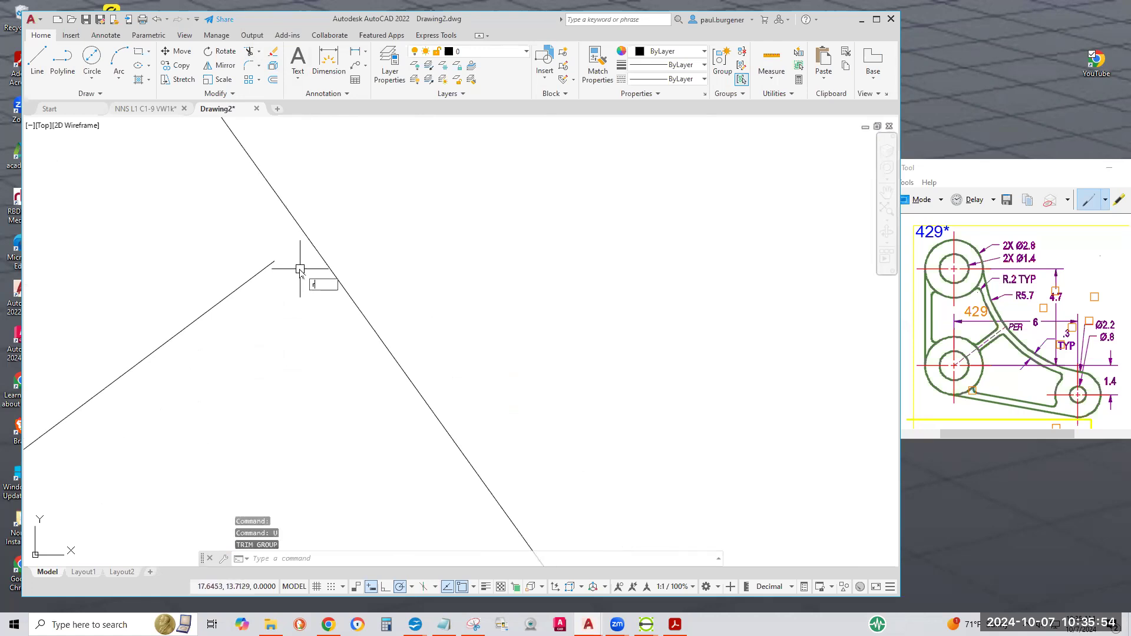
type("egen")
key("Return")
scroll(306, 315, "down", 5)
middle_click_drag(394, 424, 319, 219)
scroll(355, 279, "down", 3)
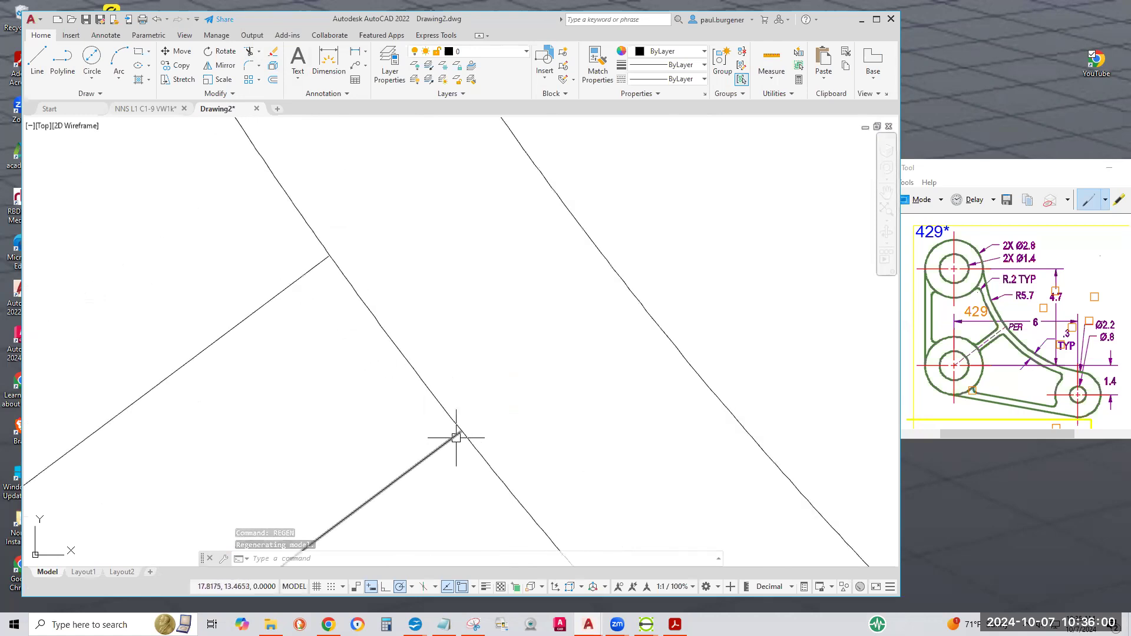
- Extend the two rib lines to the inner offset arc
left_click(258, 54)
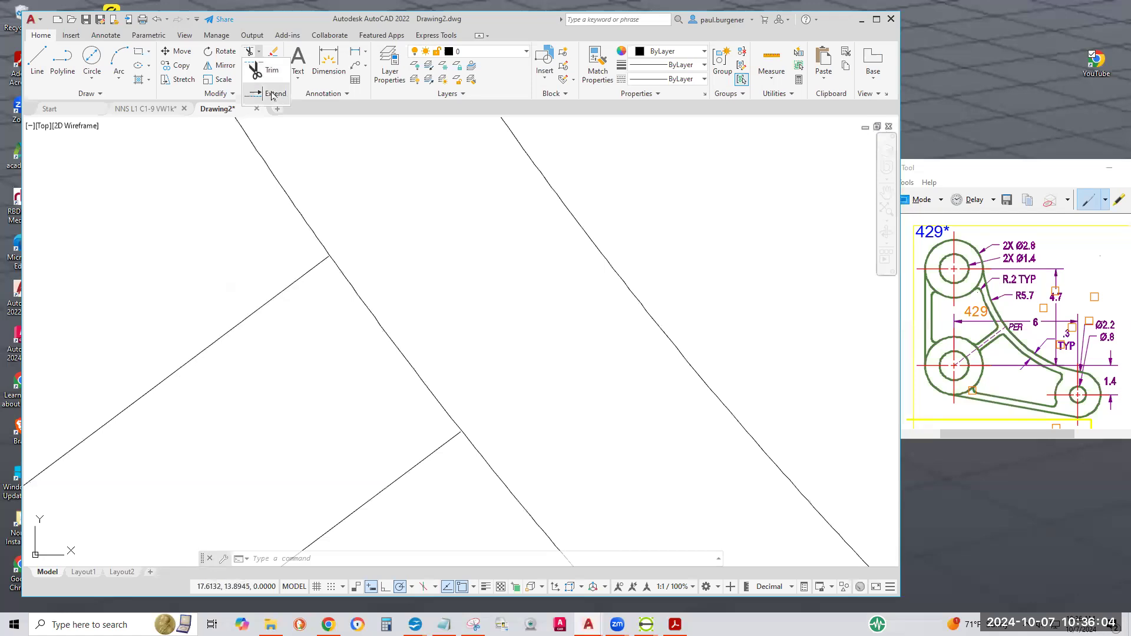
left_click(259, 54)
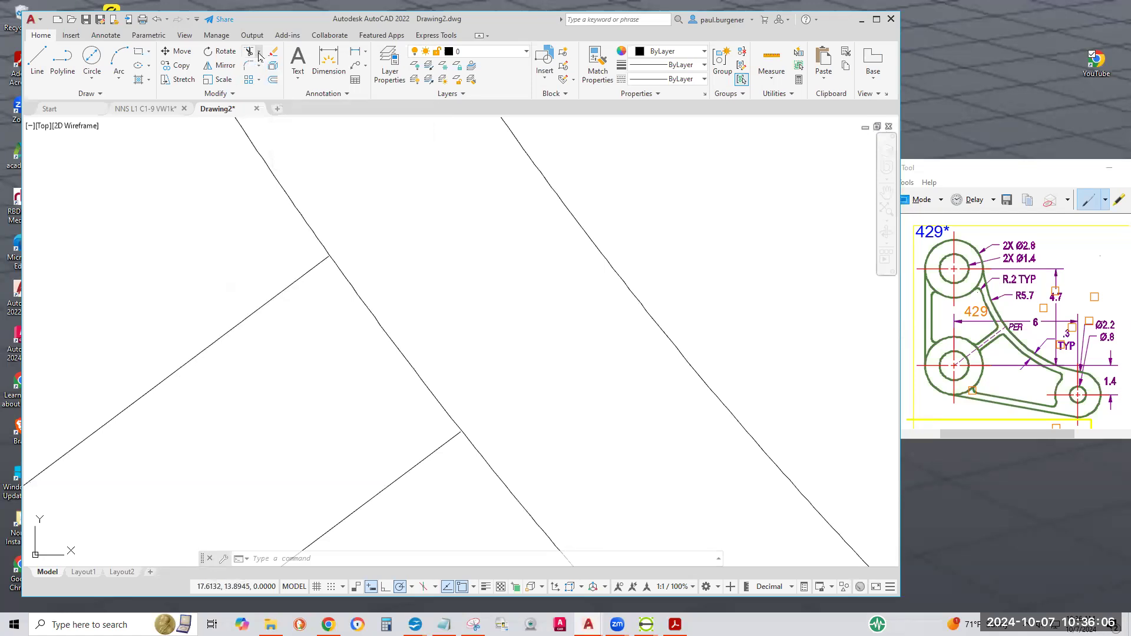
left_click(259, 55)
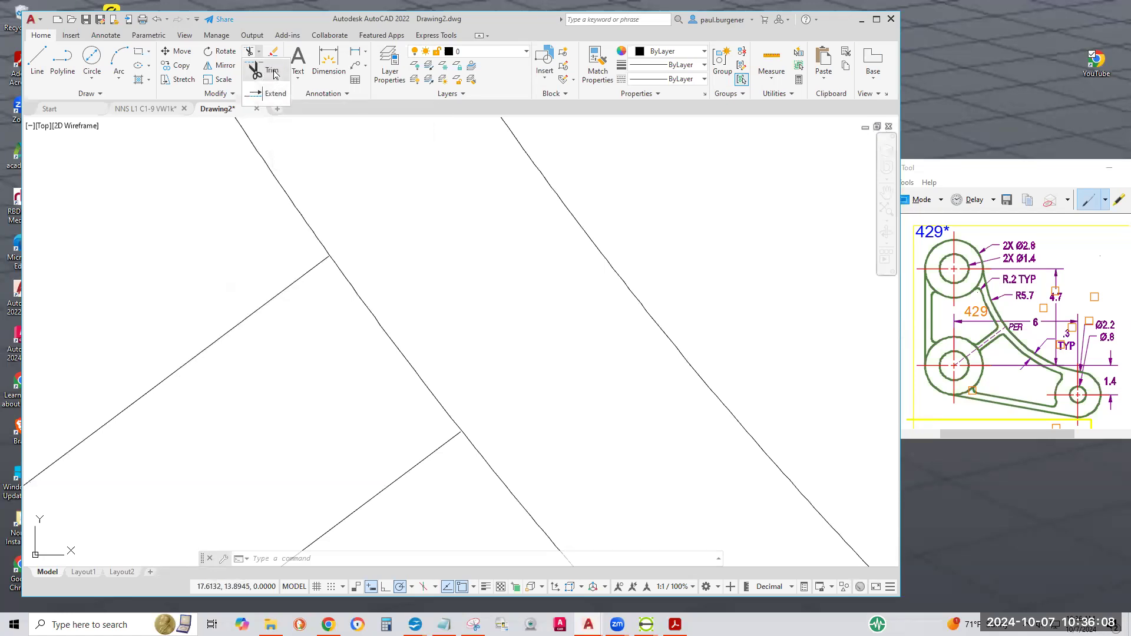
left_click(273, 93)
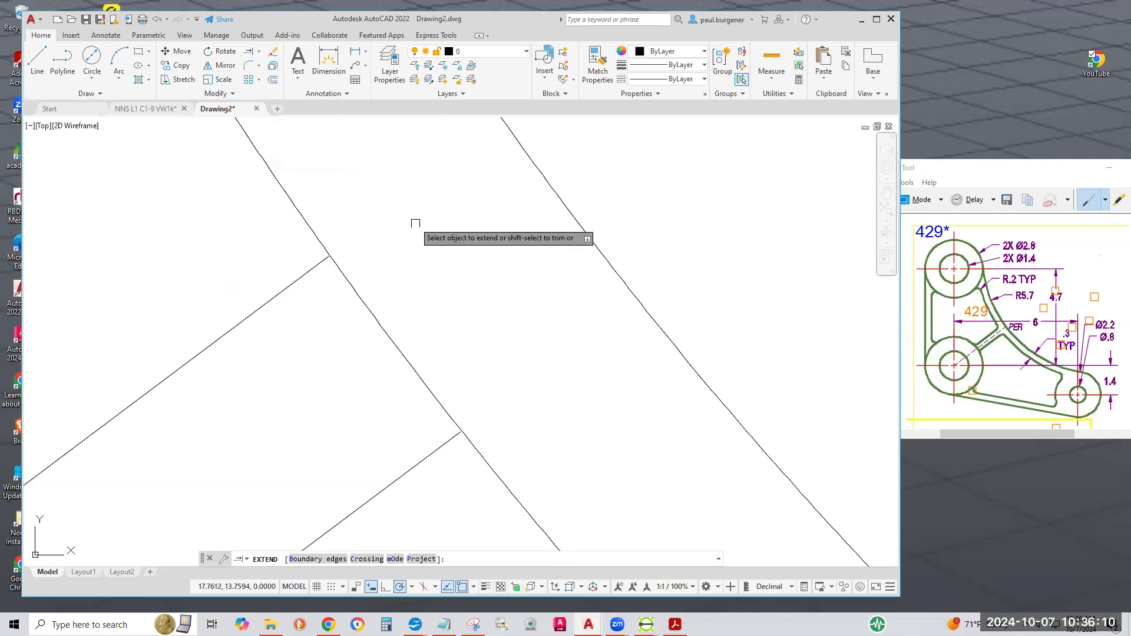
left_click(298, 278)
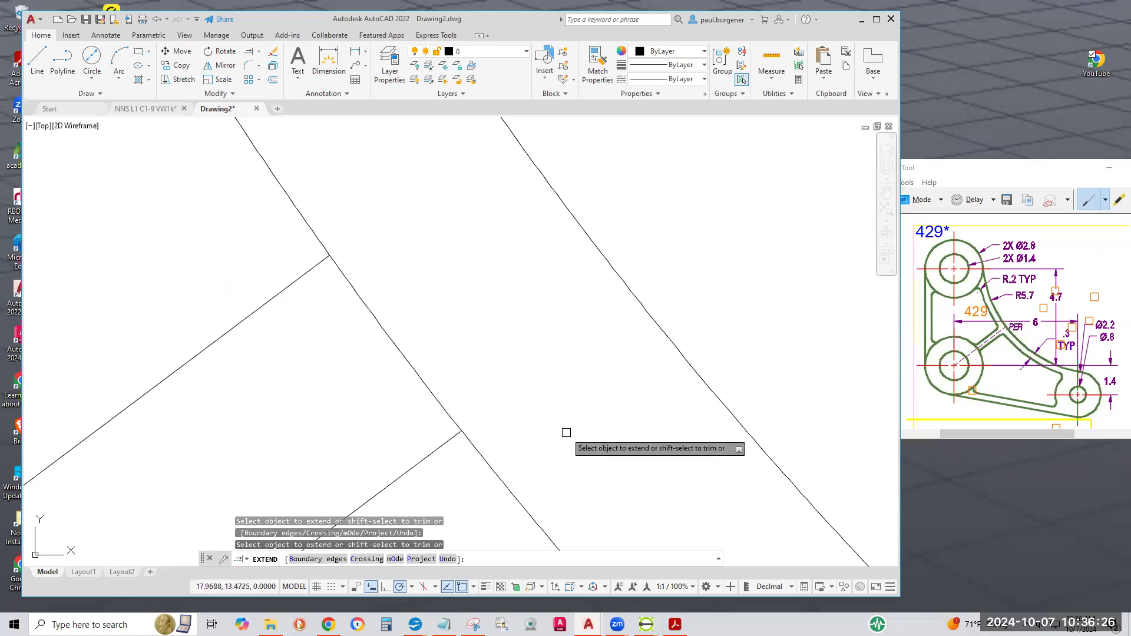
key("Return")
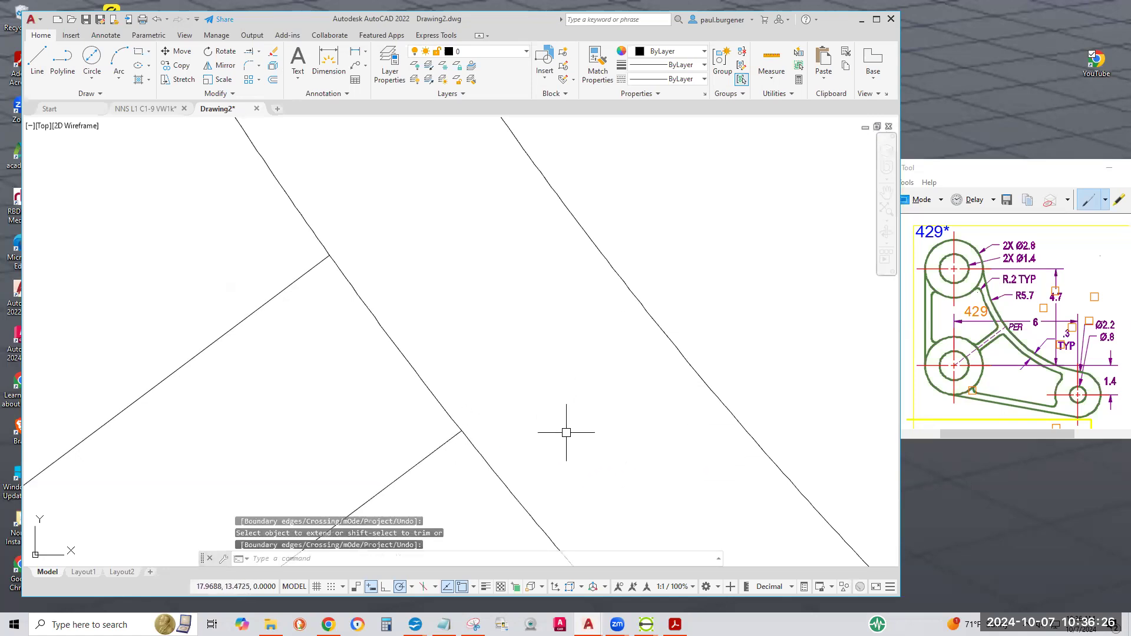
- Try a 0.2 radius fillet between the lower rib line and the untrimmed inner offset arc, and undo it
left_click(248, 66)
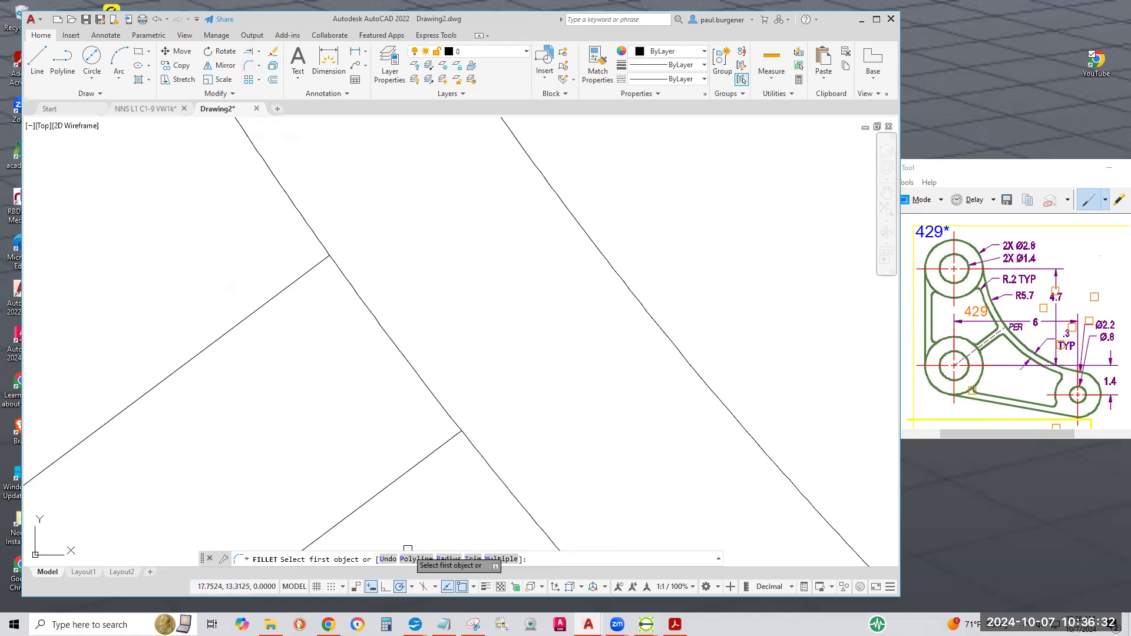
left_click_drag(407, 551, 414, 518)
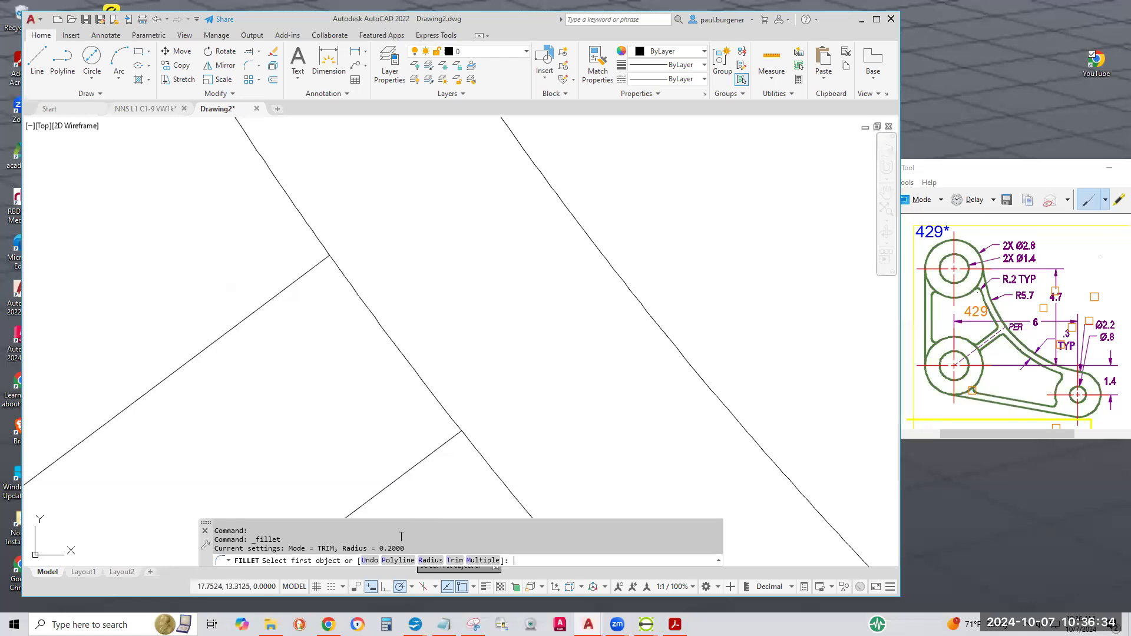
left_click(446, 443)
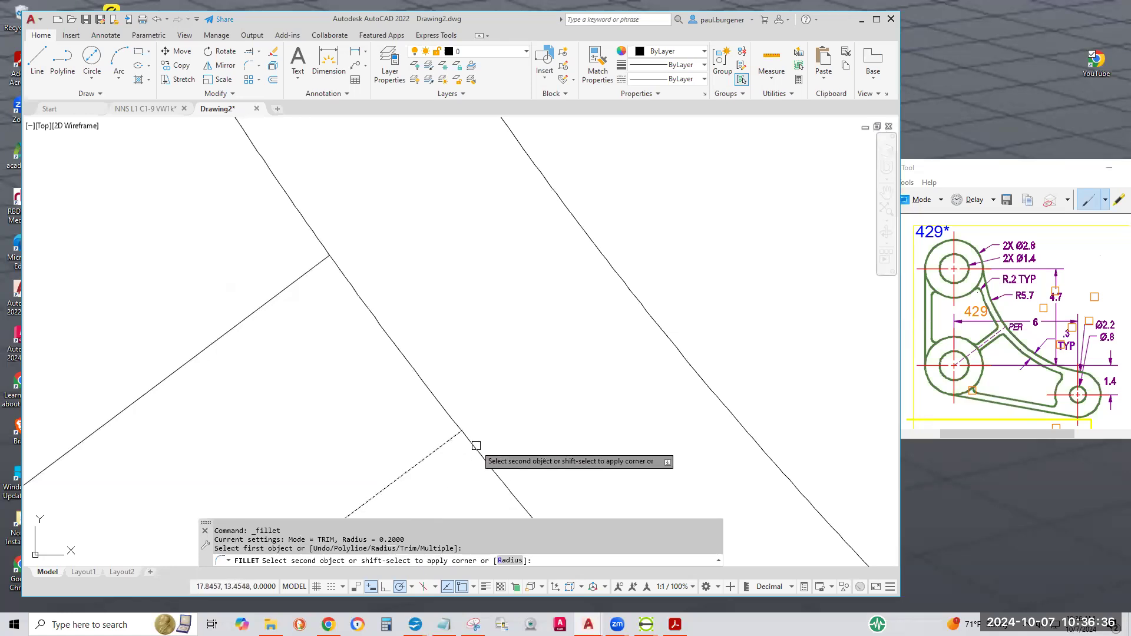
left_click(476, 448)
scroll(489, 366, "down", 5)
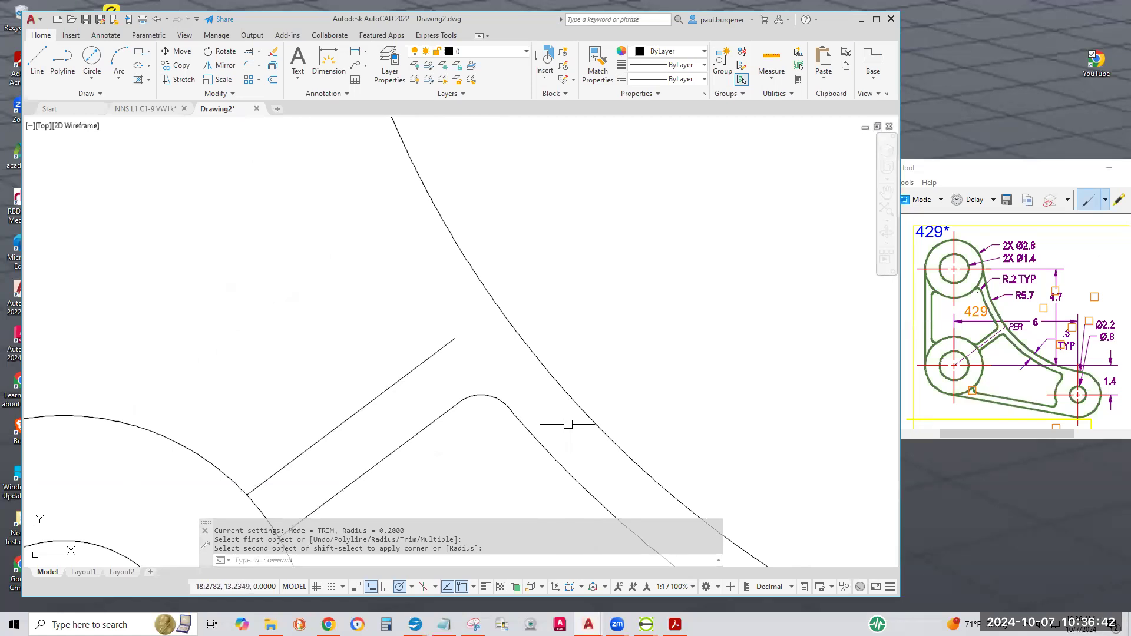
key("Return")
key("Escape")
scroll(568, 424, "up", 5)
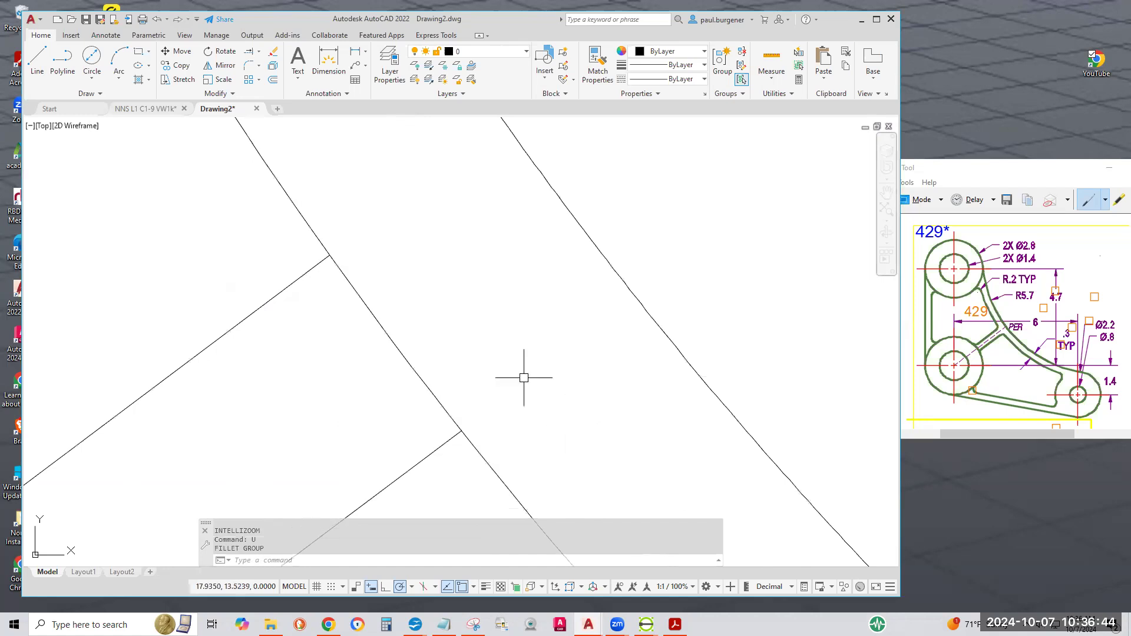
key("Escape")
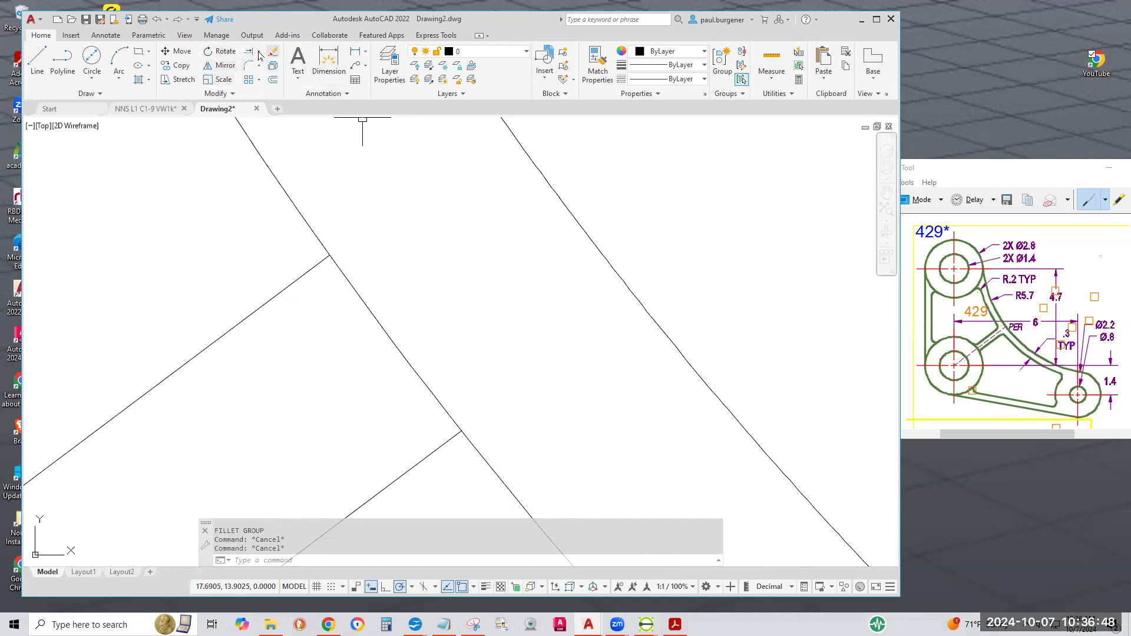
- Trim away the piece of the inner offset arc between the two rib lines
left_click(259, 52)
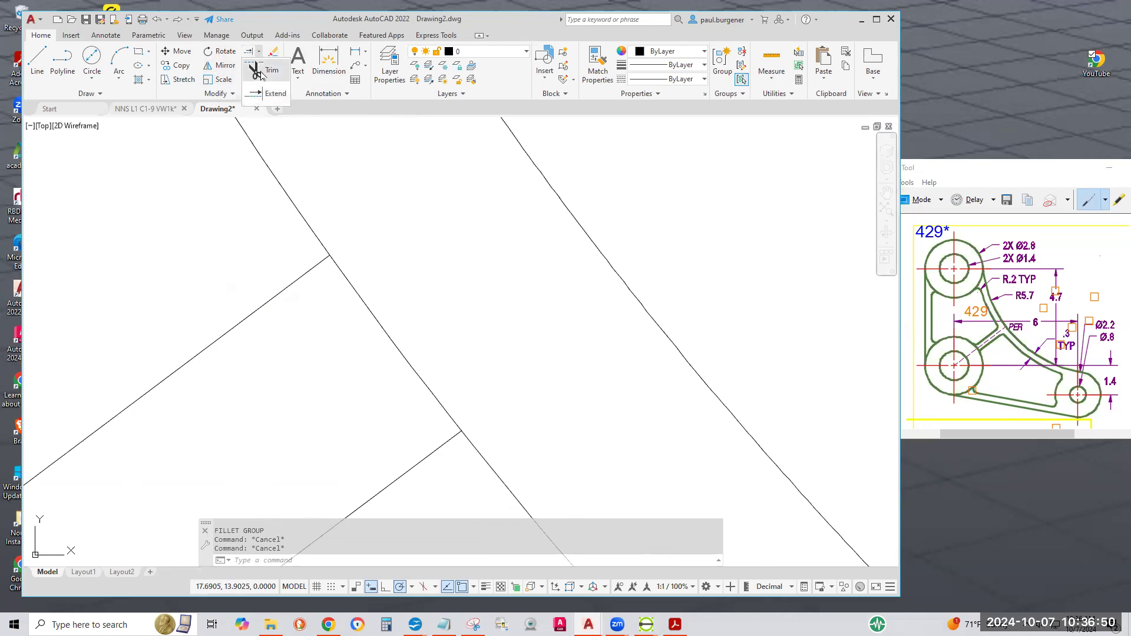
left_click(272, 72)
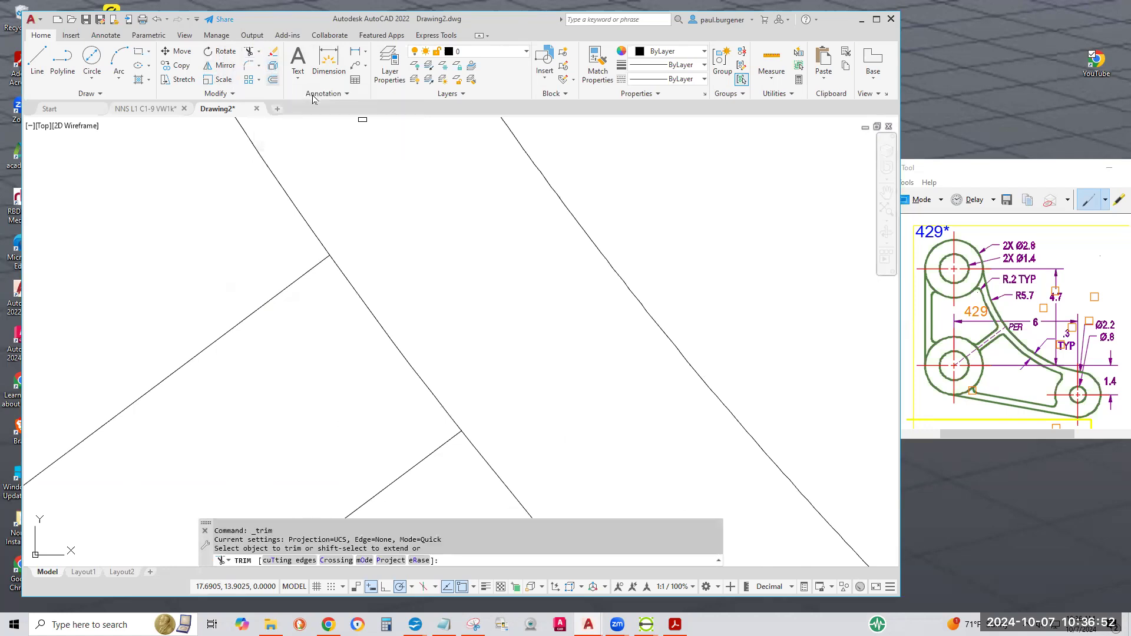
left_click(390, 339)
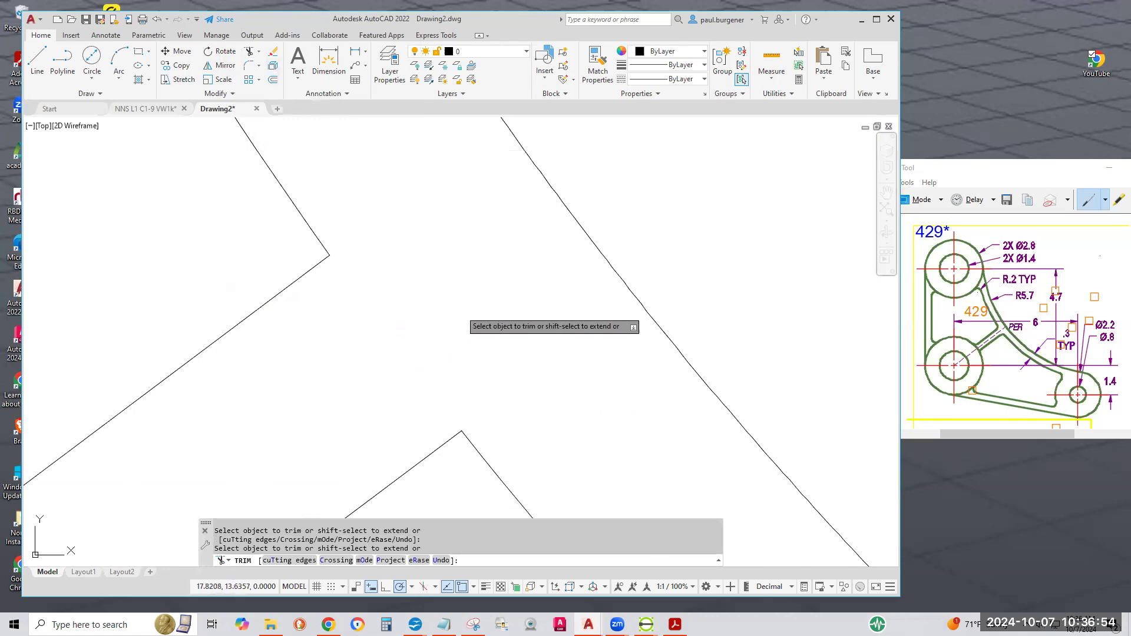
key("Return")
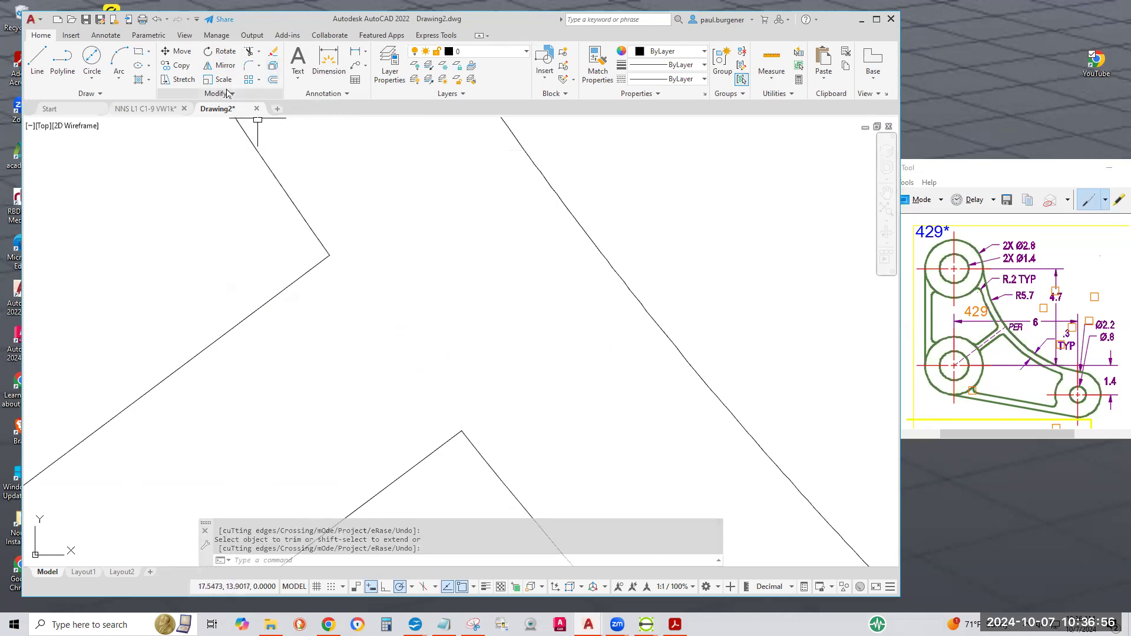
- Fillet both corners between the rib lines and the inner offset arc with a 0.2 radius
left_click(250, 66)
left_click(293, 202)
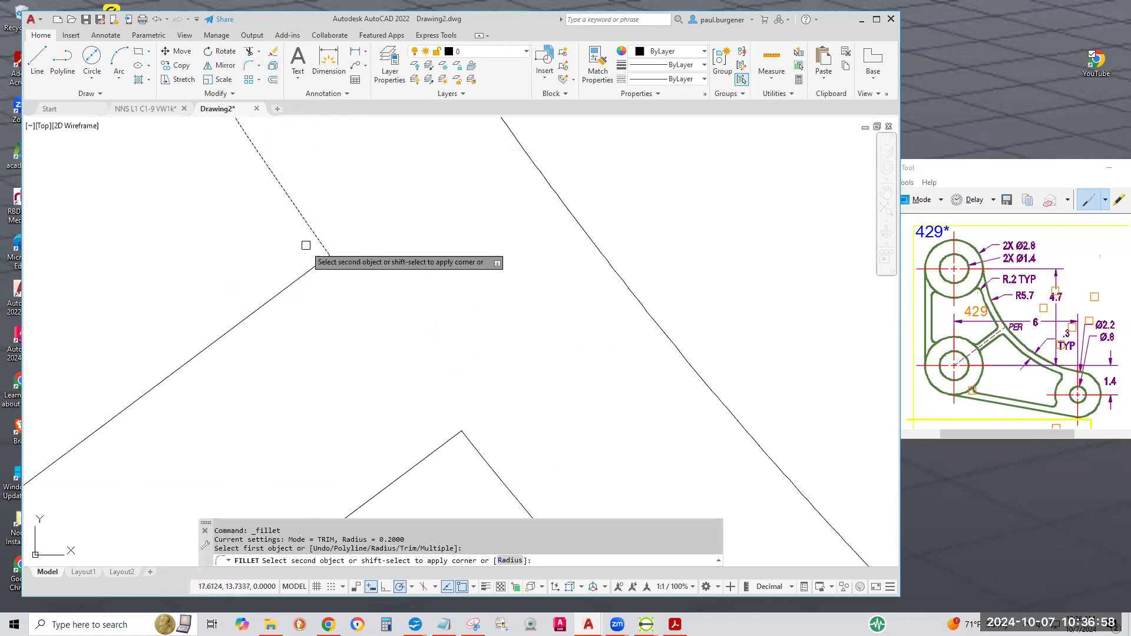
left_click(308, 268)
scroll(478, 314, "down", 2)
middle_click_drag(479, 314, 399, 175)
key("Return")
left_click(370, 259)
left_click(403, 272)
scroll(488, 260, "down", 4)
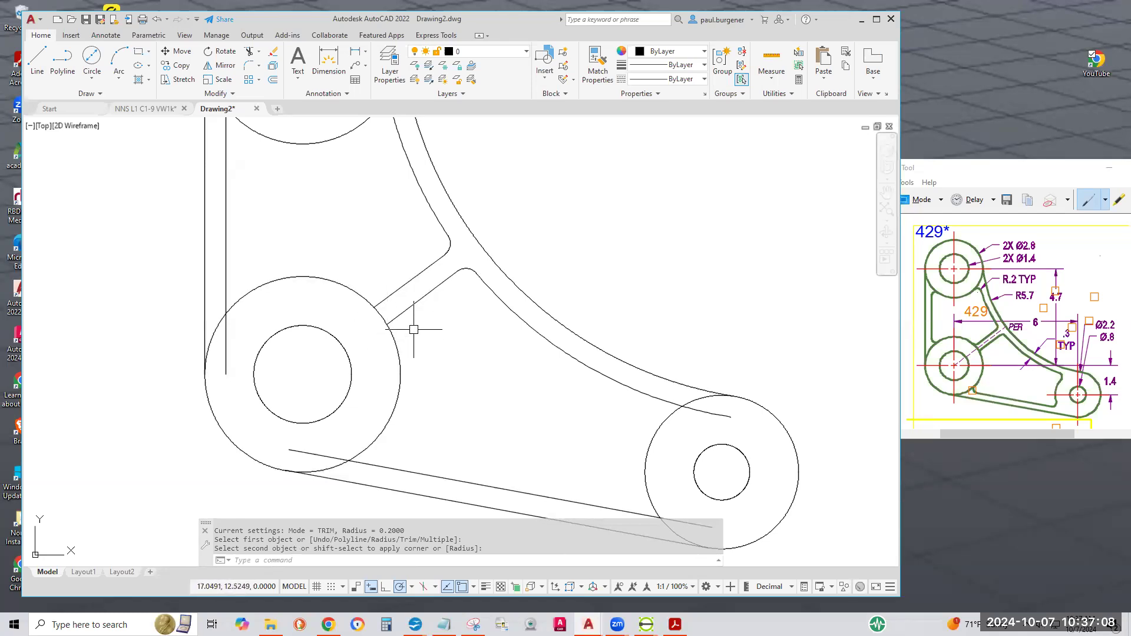
- Fillet the corners between the two diagonal rib lines and the outer circle of the central corner boss with a 0.2 radius
key("space")
key("space")
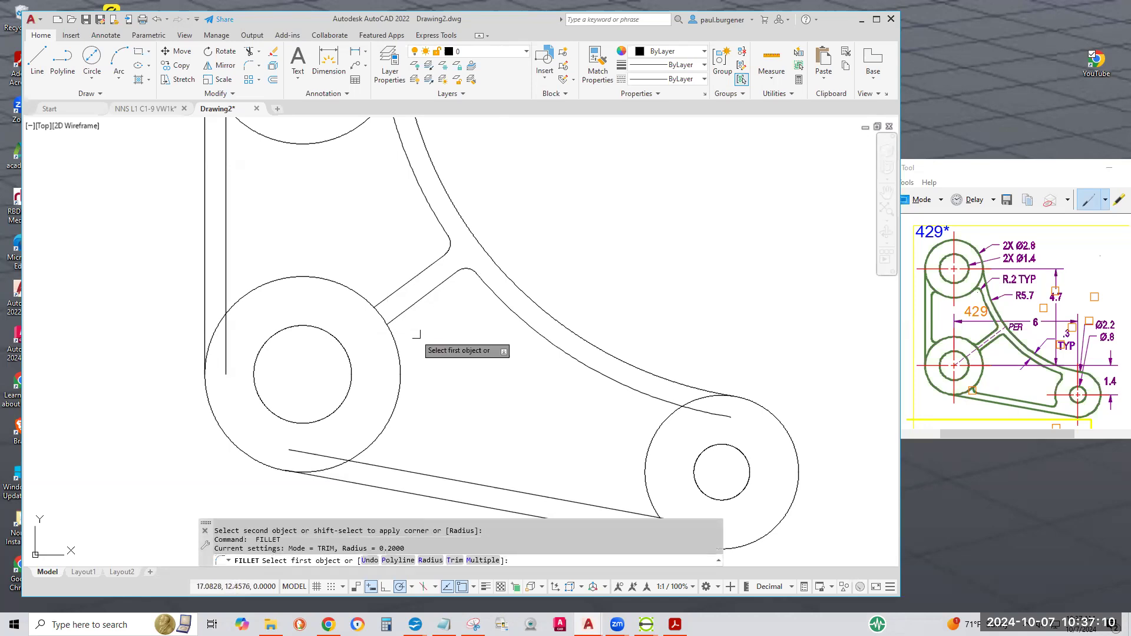
left_click(397, 317)
left_click(395, 335)
key("space")
left_click(393, 296)
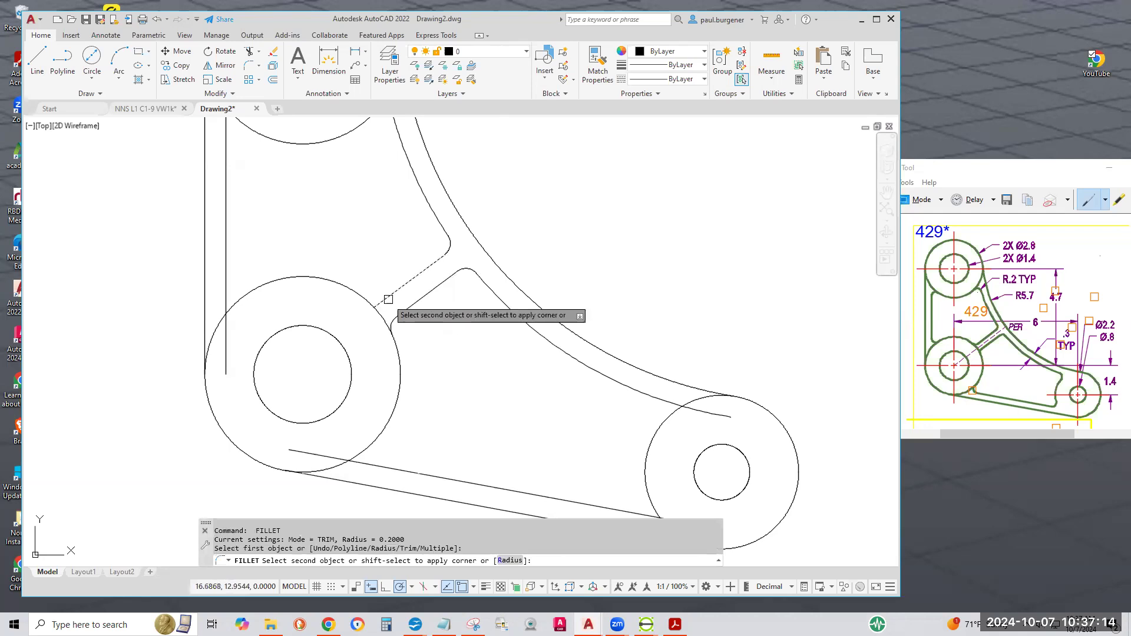
left_click(362, 302)
- Fillet the vertical inner wall line and the sloping lower inner wall line into the corner boss's outer circle with a 0.2 radius
key("space")
left_click(238, 295)
left_click(226, 291)
key("space")
left_click(384, 467)
left_click(372, 444)
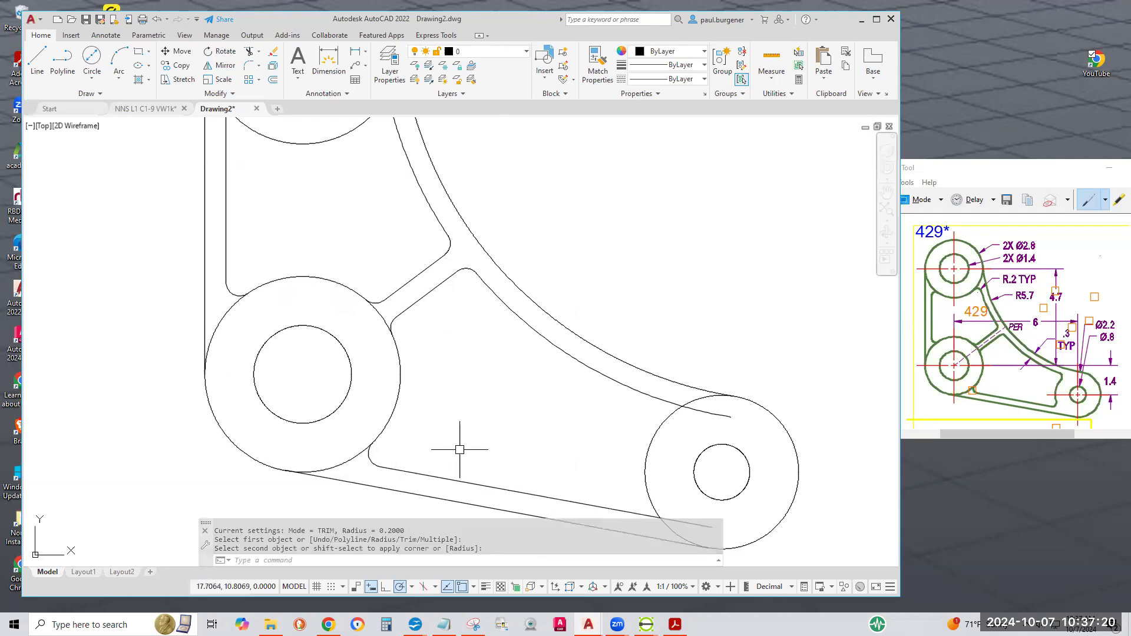
- Fillet the inner offset arc and the sloping lower inner line into the small boss's outer circle with a 0.2 radius
key("space")
left_click(659, 402)
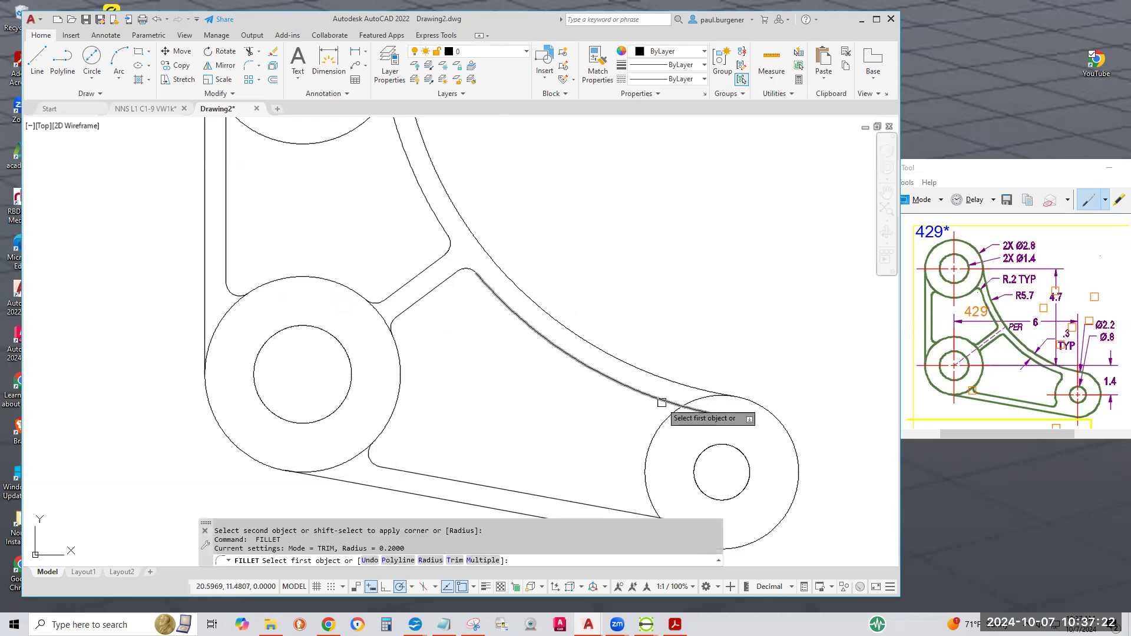
left_click(666, 419)
key("space")
left_click(645, 512)
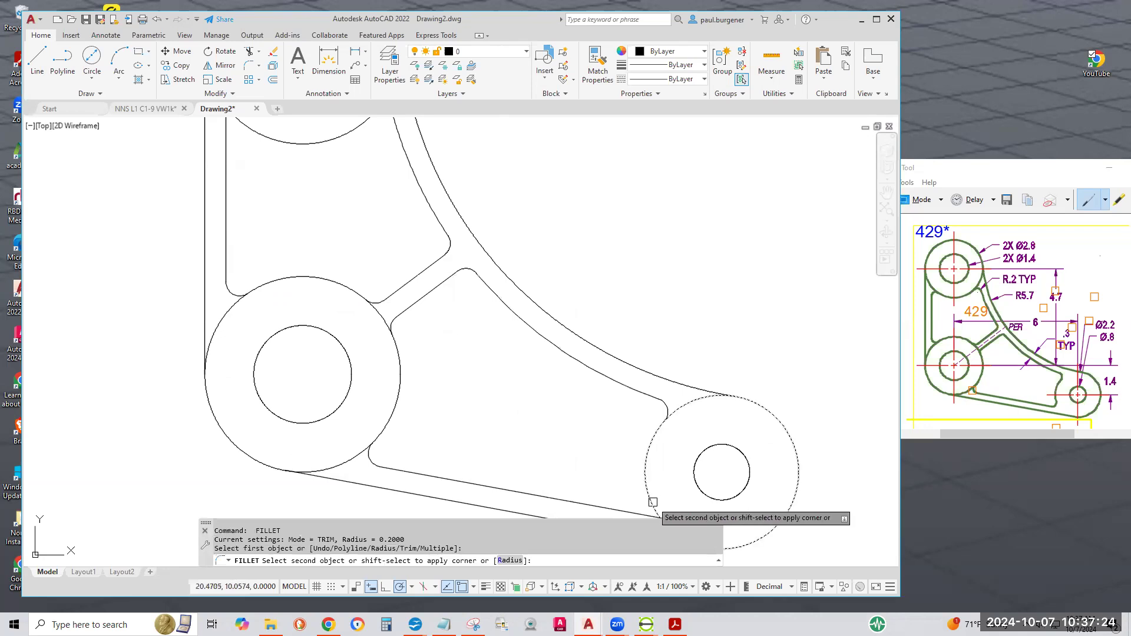
left_click(645, 514)
- Trim the small boss's outer circle where it crosses the wall thickness above and below, between the fillets and the outer outline
middle_click_drag(677, 525, 616, 308)
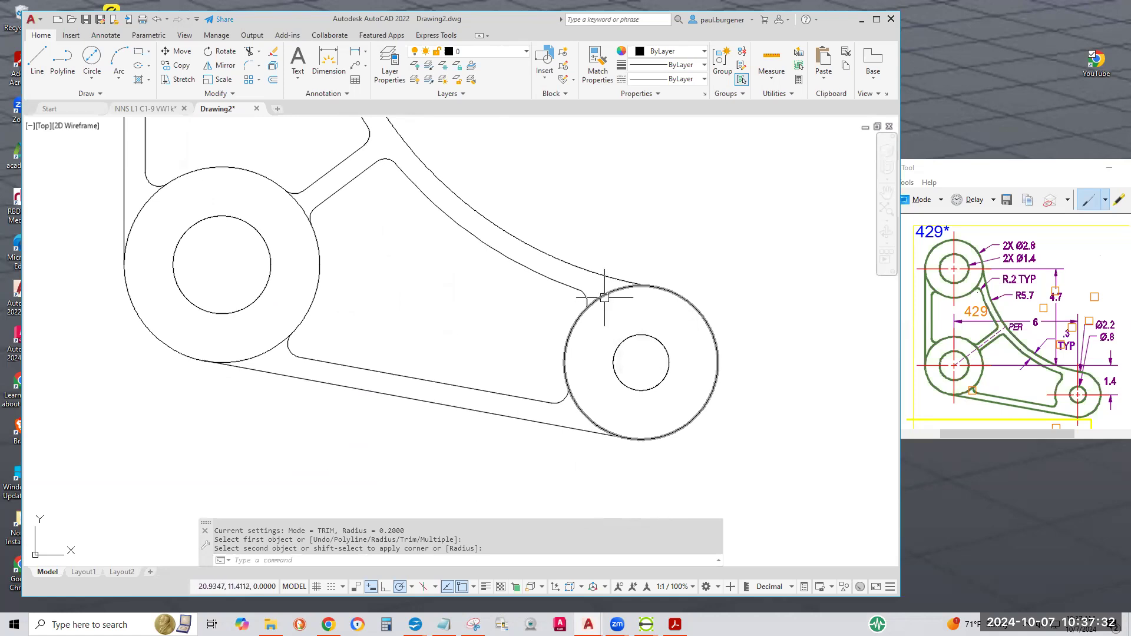
left_click(249, 51)
left_click(610, 296)
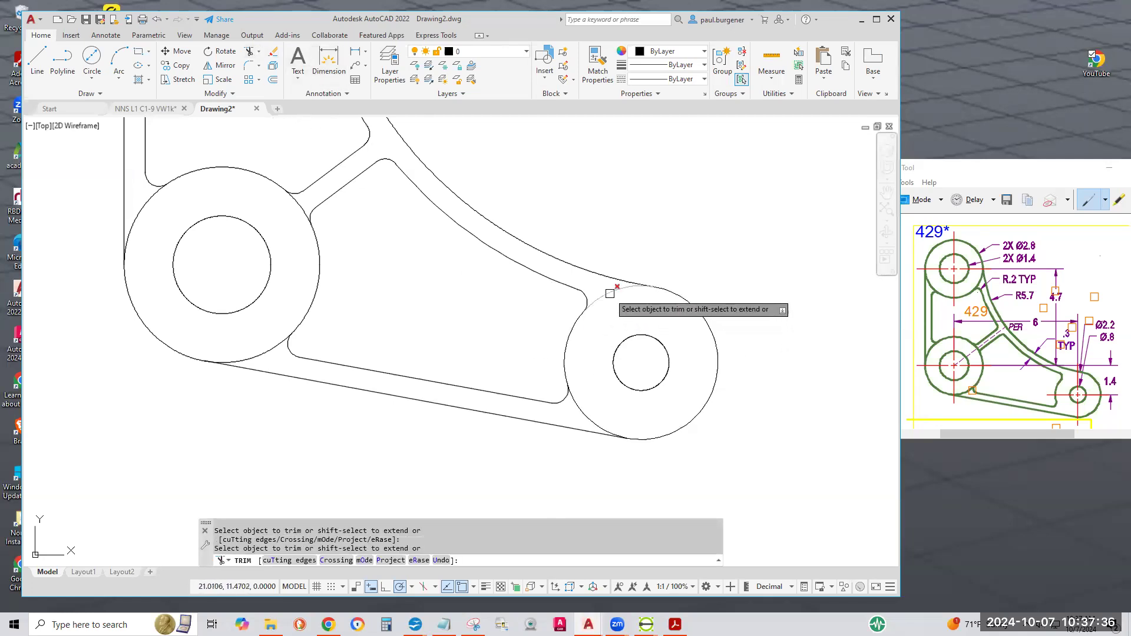
left_click(577, 403)
key("Escape")
- Fillet the vertical inner wall line and the inner offset arc into the upper boss's outer circle with a 0.2 radius
scroll(467, 323, "down", 3)
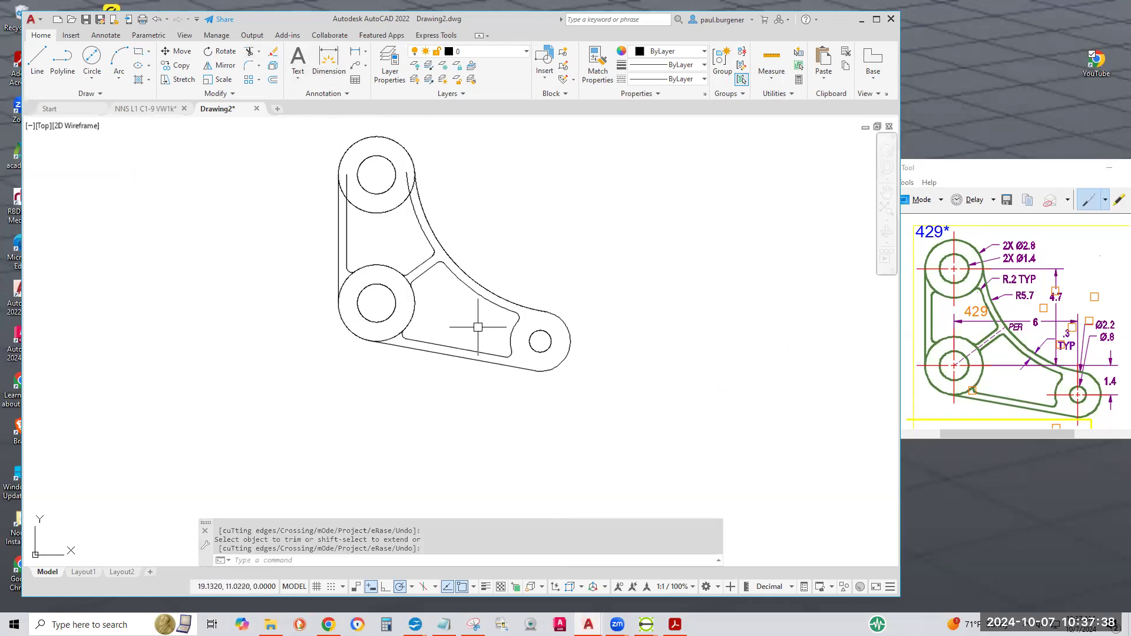
scroll(525, 329, "up", 5)
middle_click_drag(474, 216, 568, 282)
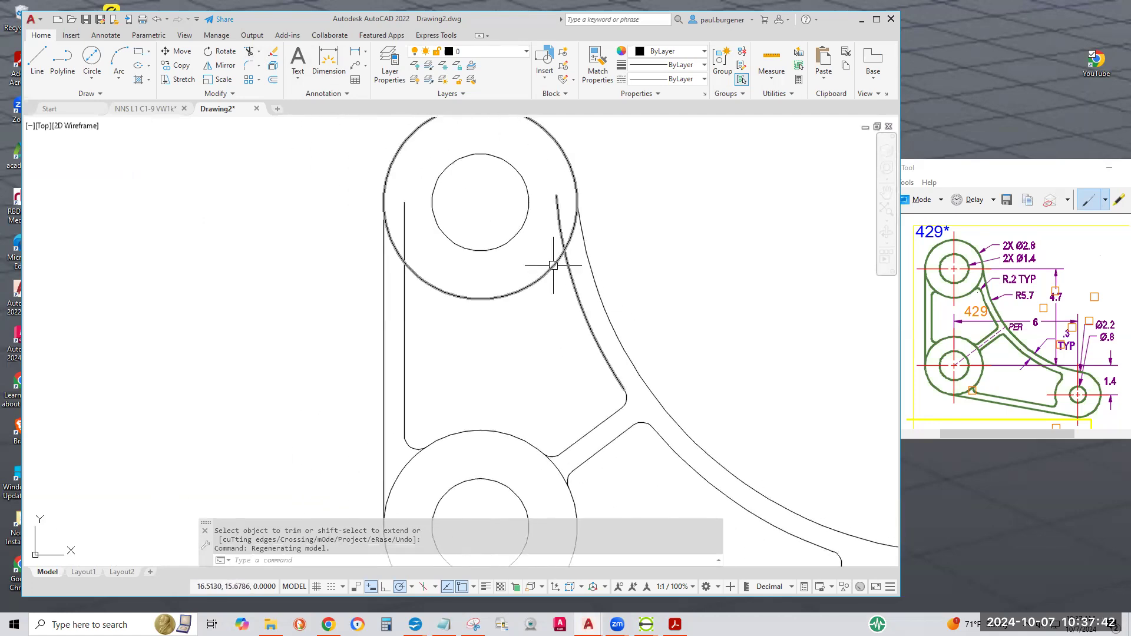
left_click(249, 65)
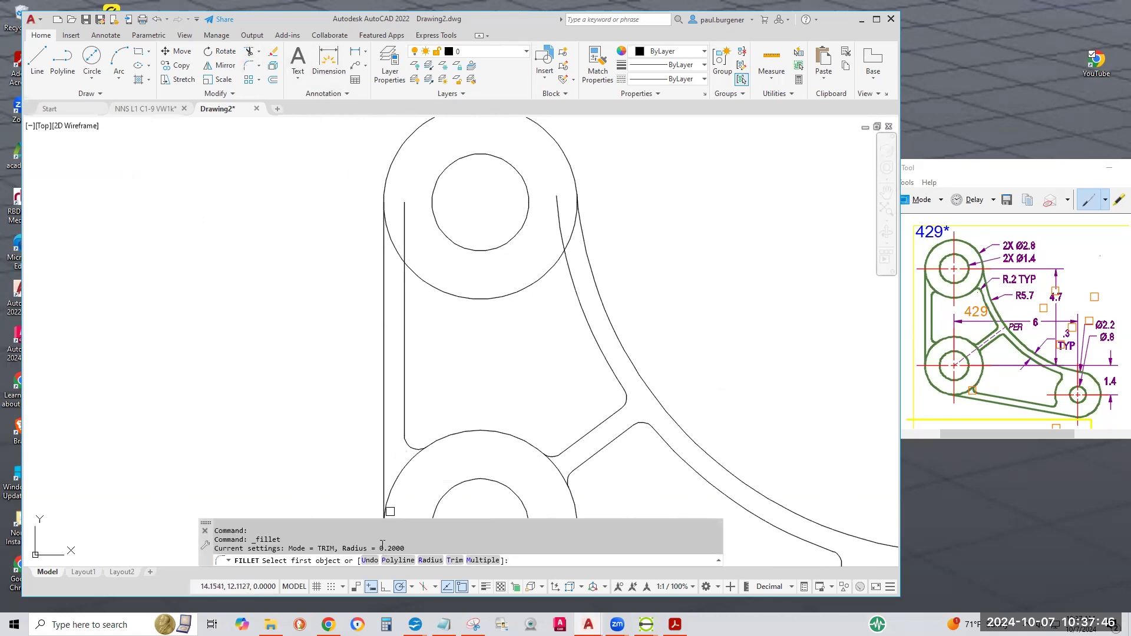
left_click(412, 282)
left_click(408, 287)
key("Return")
left_click(557, 269)
scroll(687, 306, "down", 6)
middle_click_drag(716, 308, 548, 282)
scroll(542, 292, "down", 2)
scroll(539, 303, "up", 4)
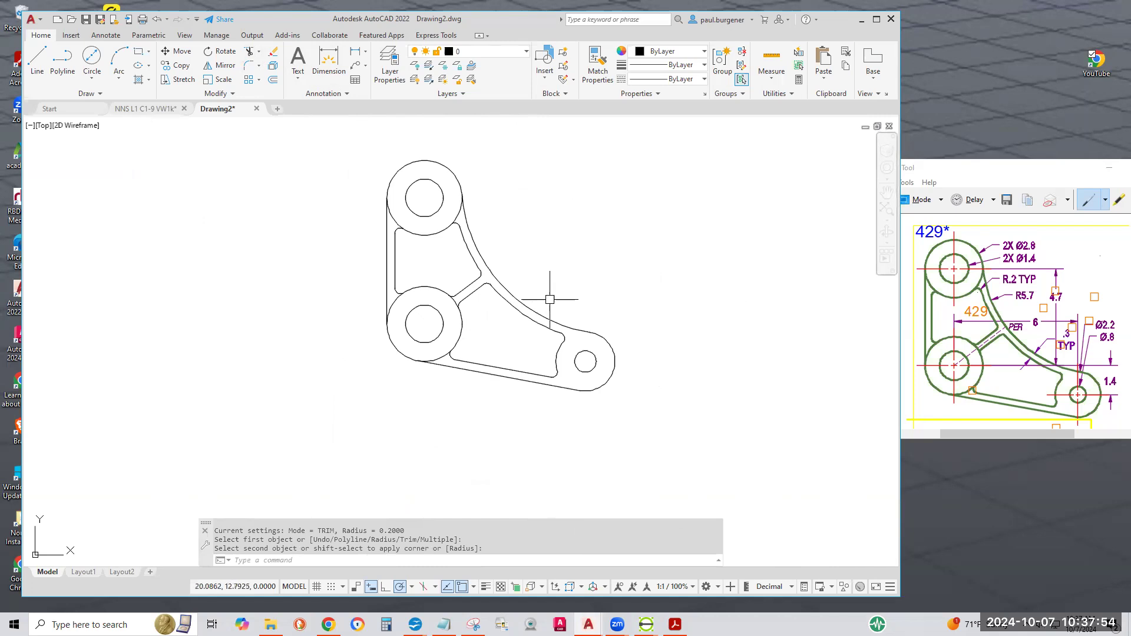
- Switch the workspace to 3D Modeling
left_click(106, 35)
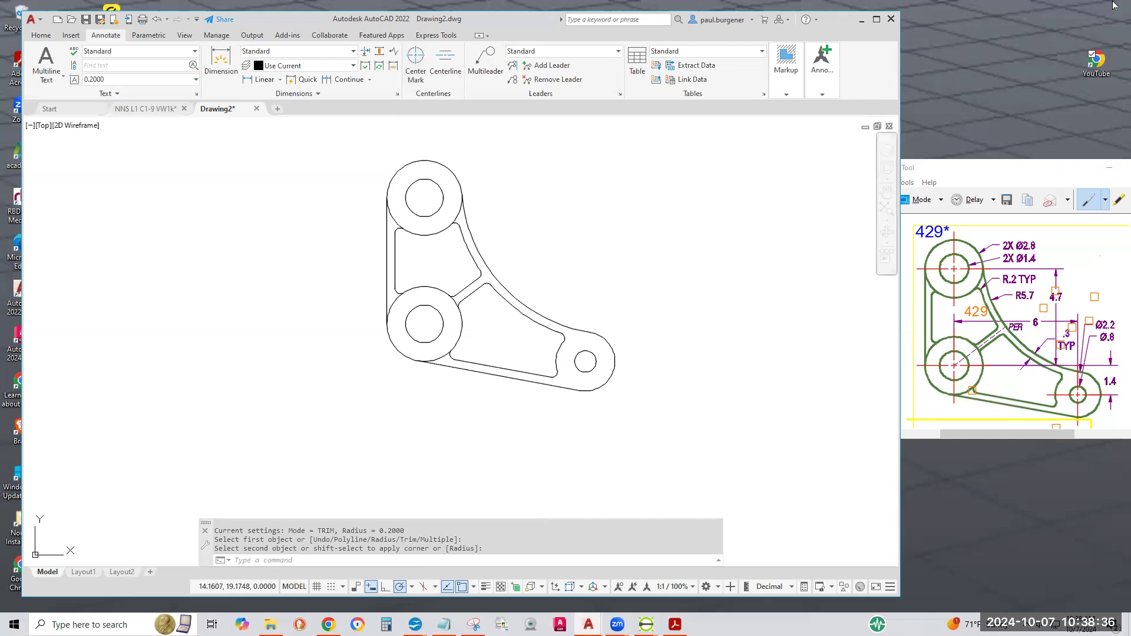
mouse_move(473, 625)
middle_click_drag(593, 285, 473, 324)
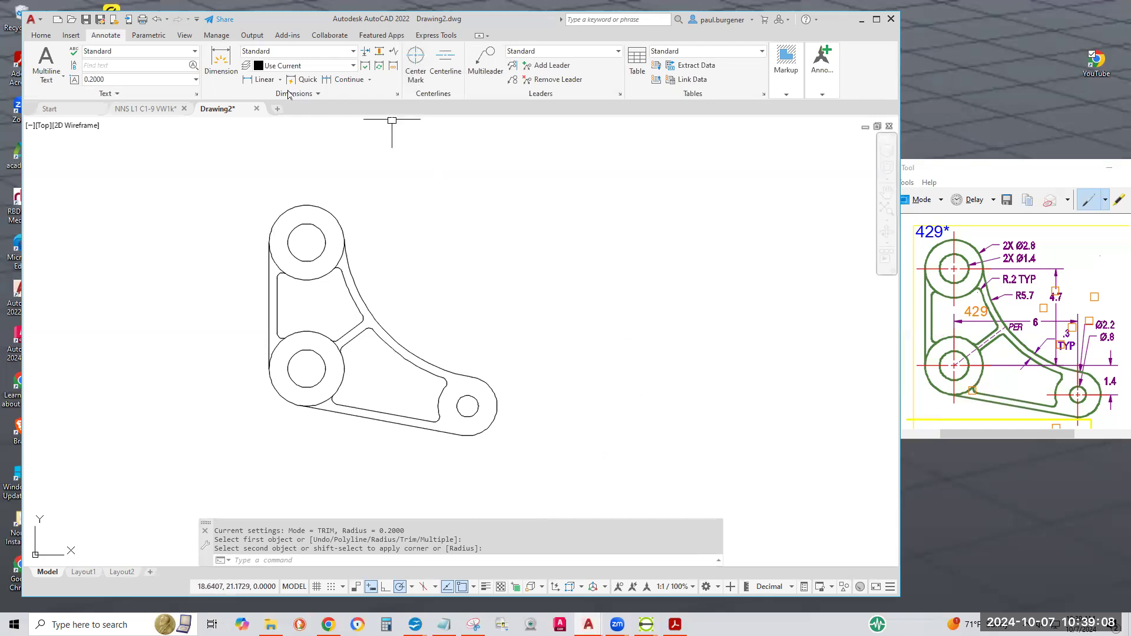
left_click(718, 587)
left_click(732, 511)
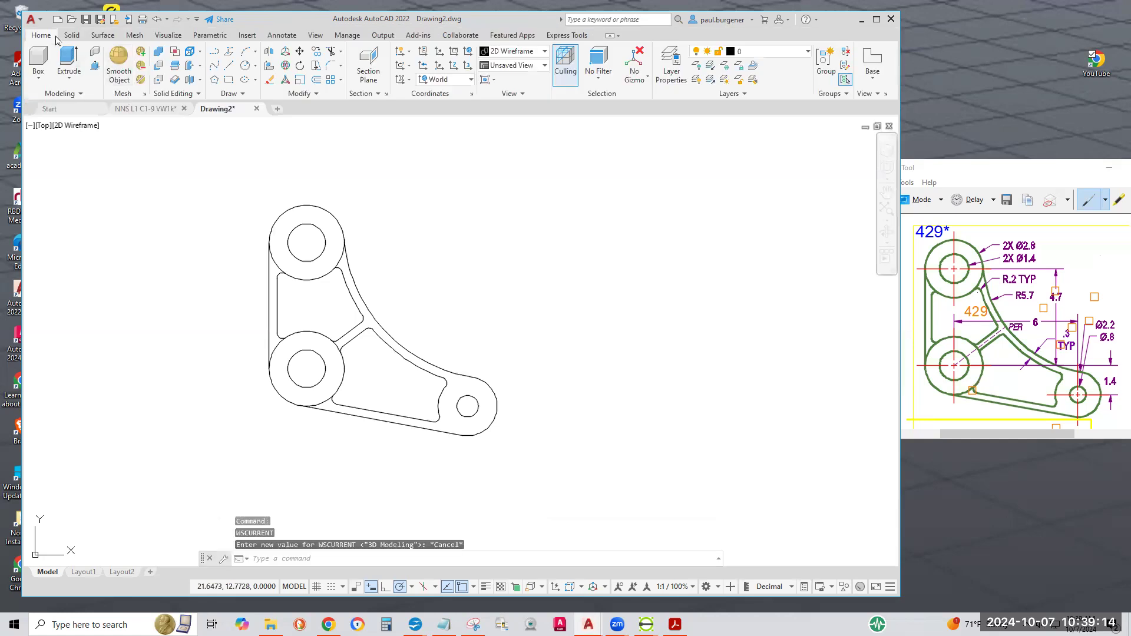
- Extrude the ring areas of the two large bosses to a height of 0.6 with Presspull
left_click(94, 68)
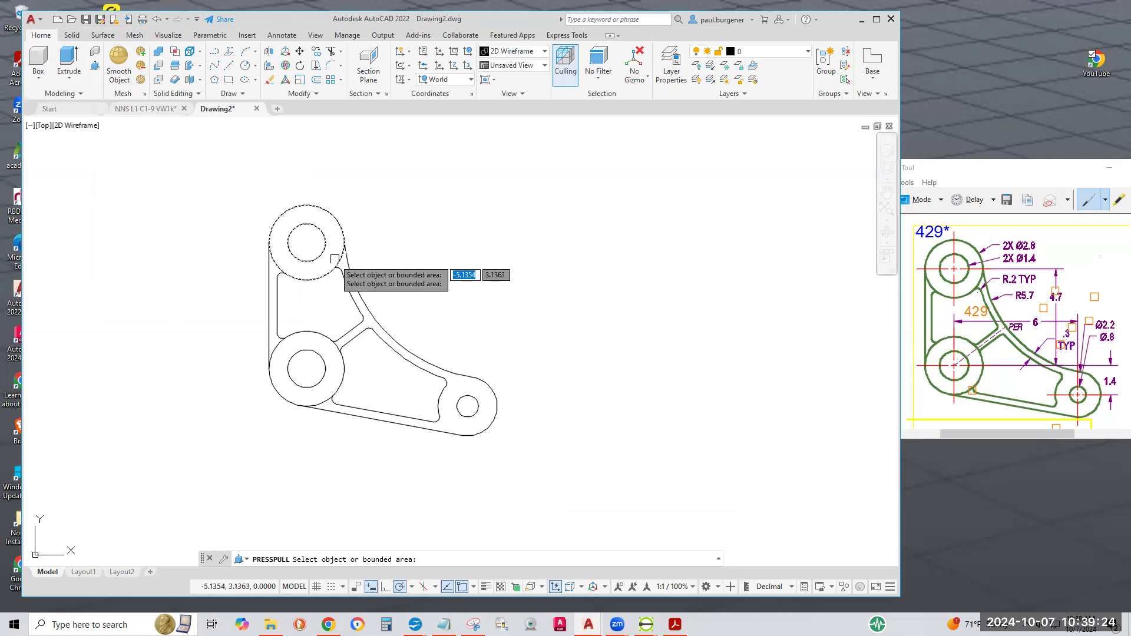
left_click(301, 214)
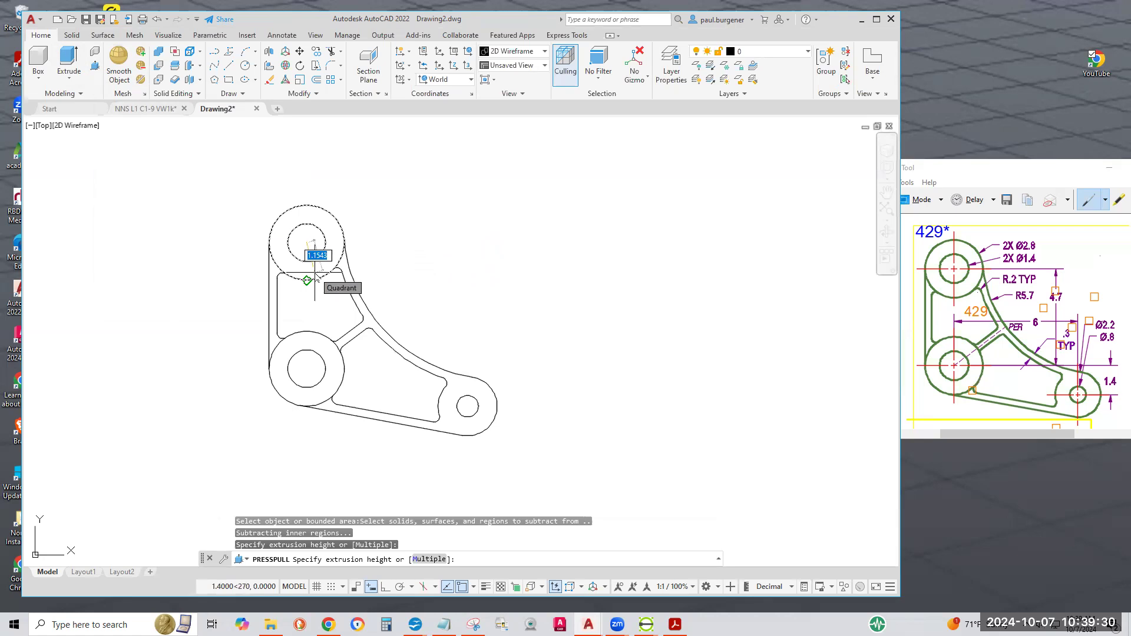
key("BackSpace")
type(".6")
key("Return")
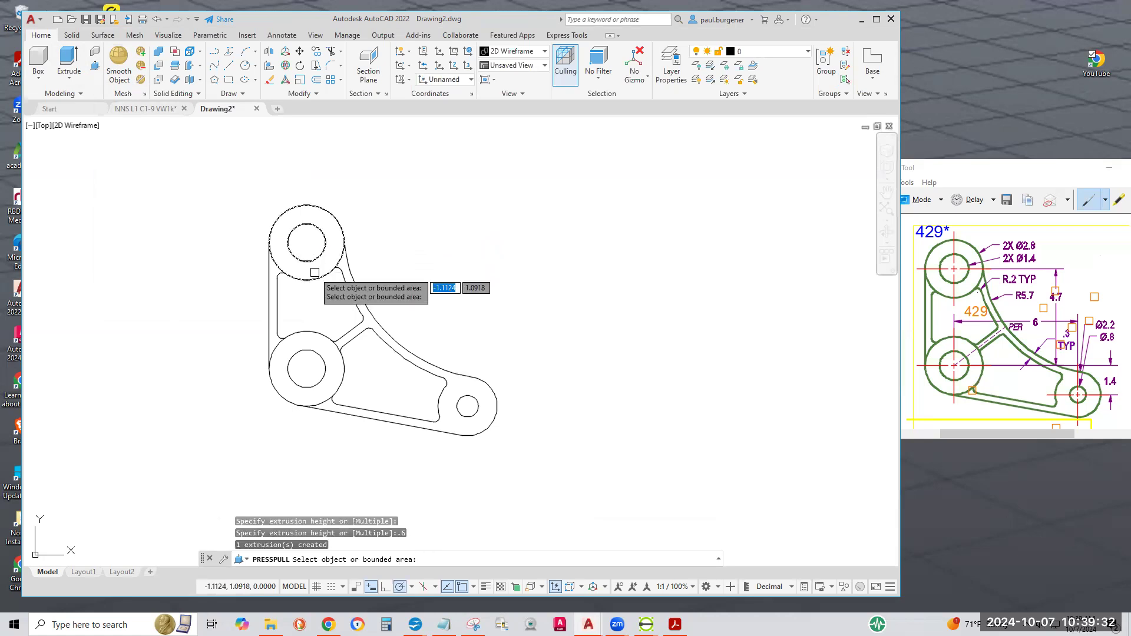
left_click(315, 343)
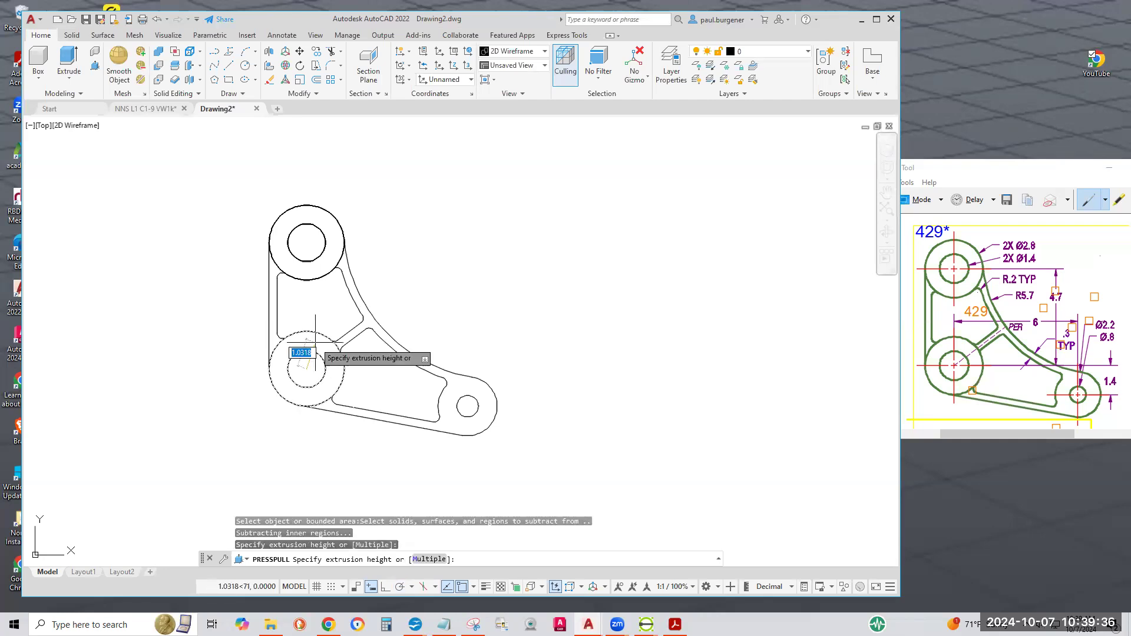
key("BackSpace")
type(".6")
key("Return")
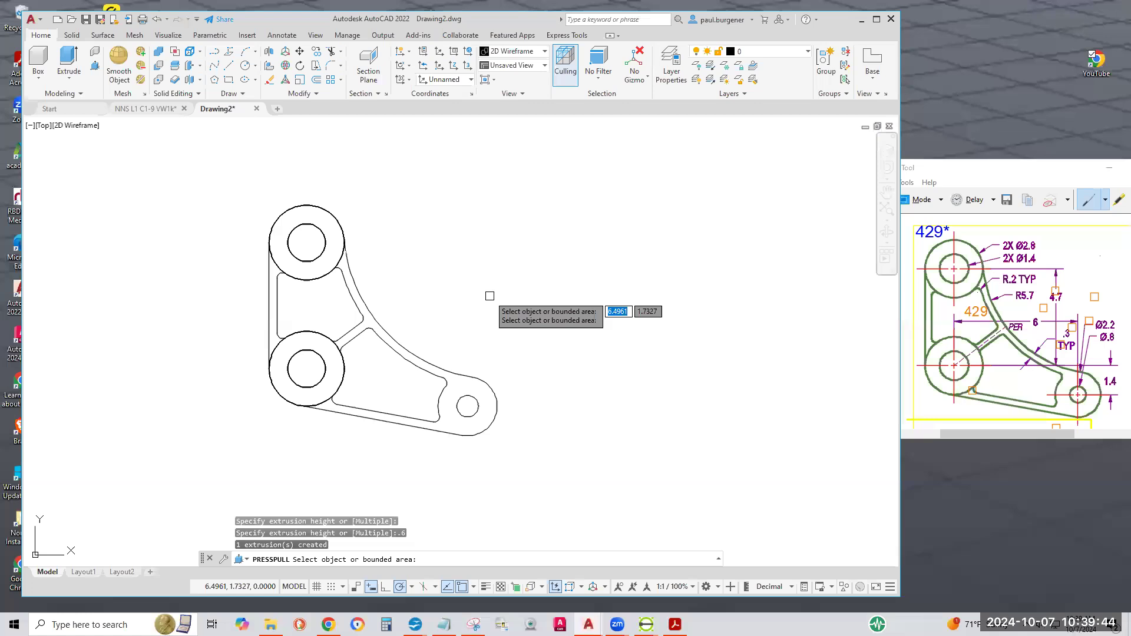
key("Escape")
- Extrude the bounded area of the curved wall, lower wall, rib and small boss to a height of 0.4 with Presspull
key("space")
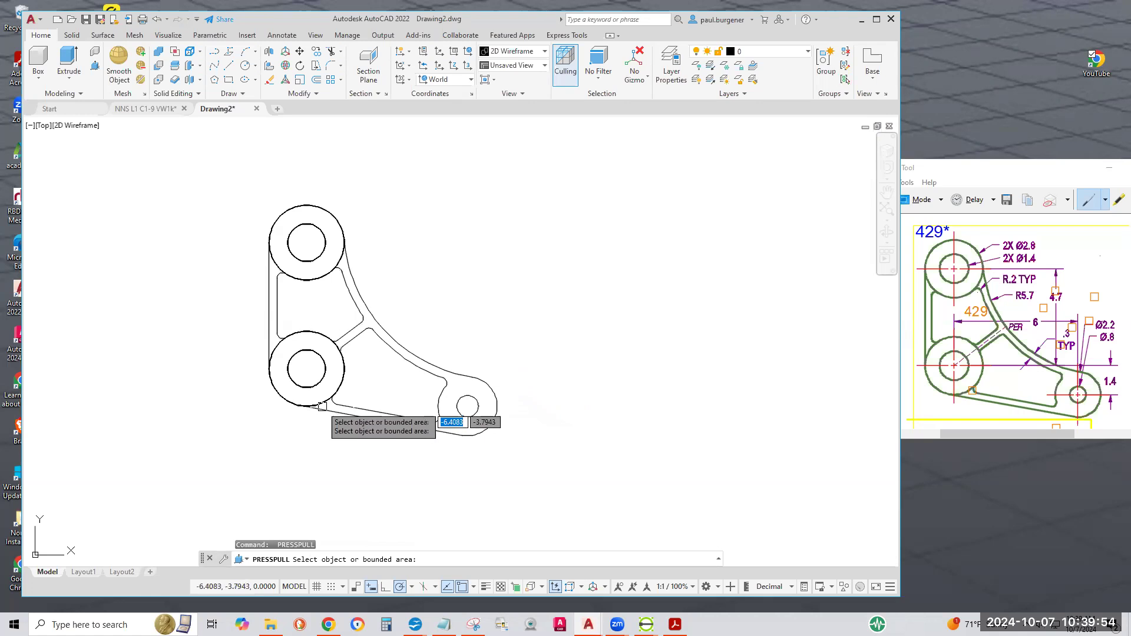
left_click(449, 402)
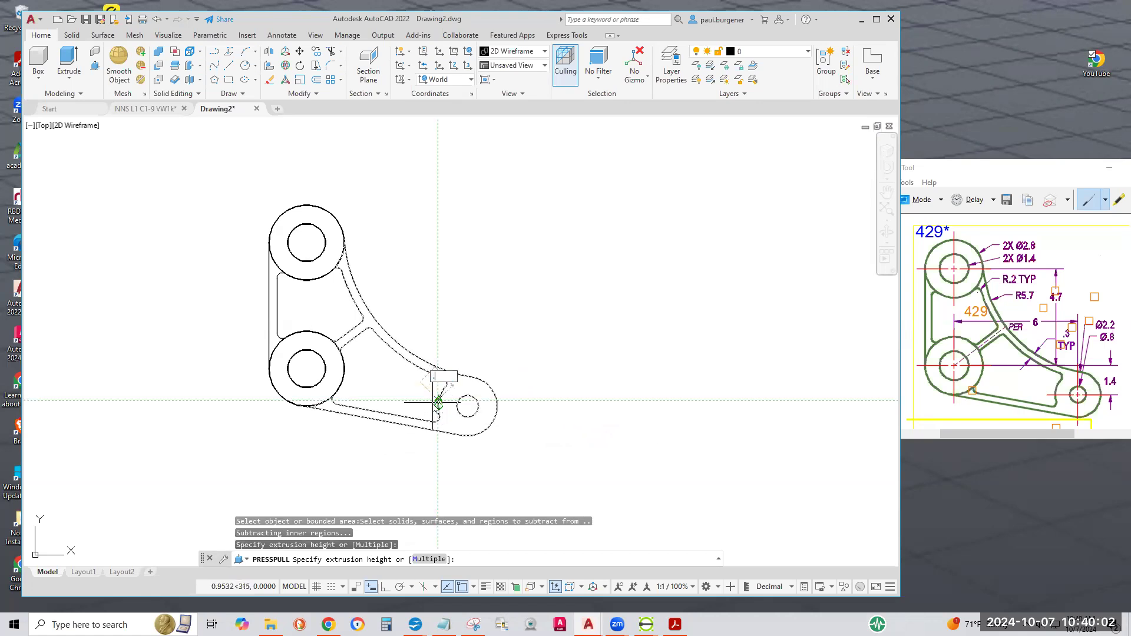
type(".4")
key("Return")
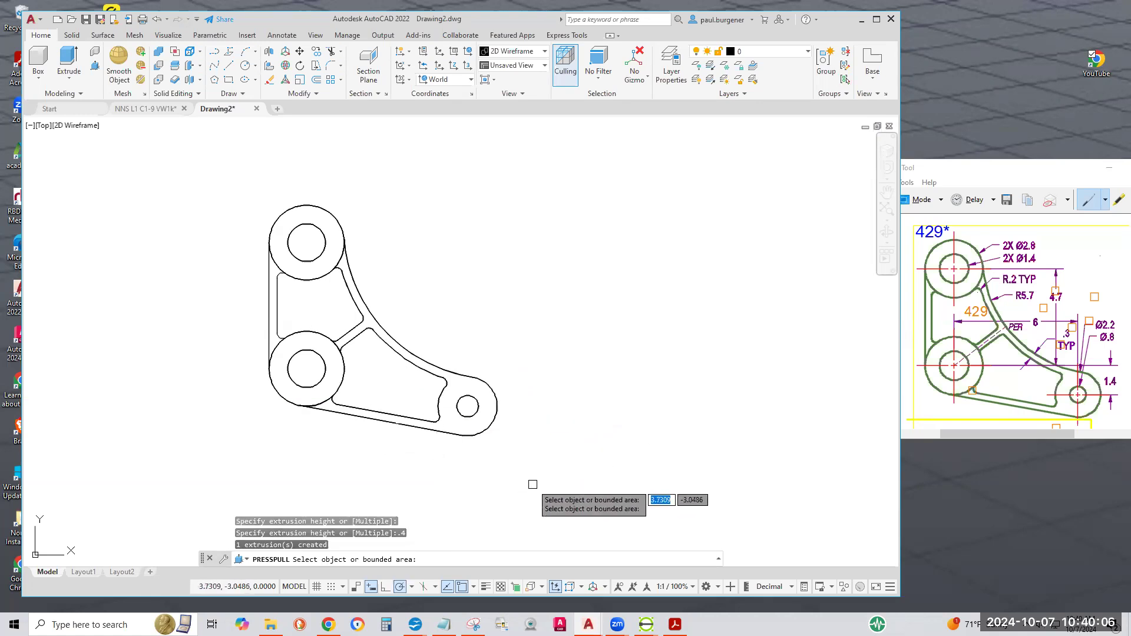
- Extrude the two enclosed pocket areas on either side of the rib to a height of 0.2 with Presspull
left_click(392, 385)
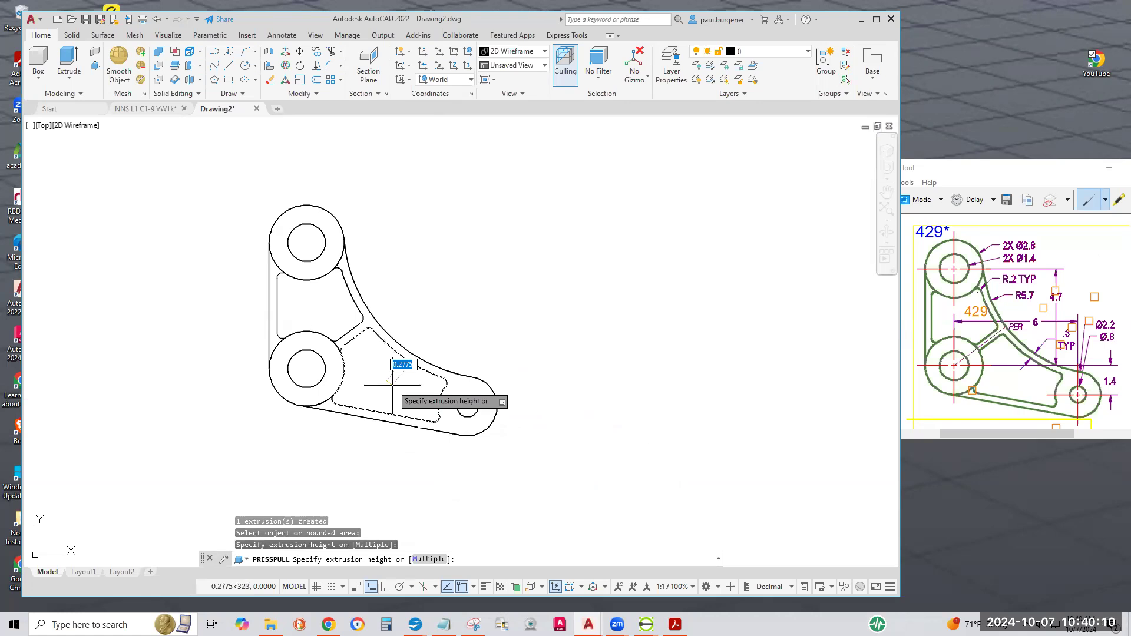
type(".2")
key("Return")
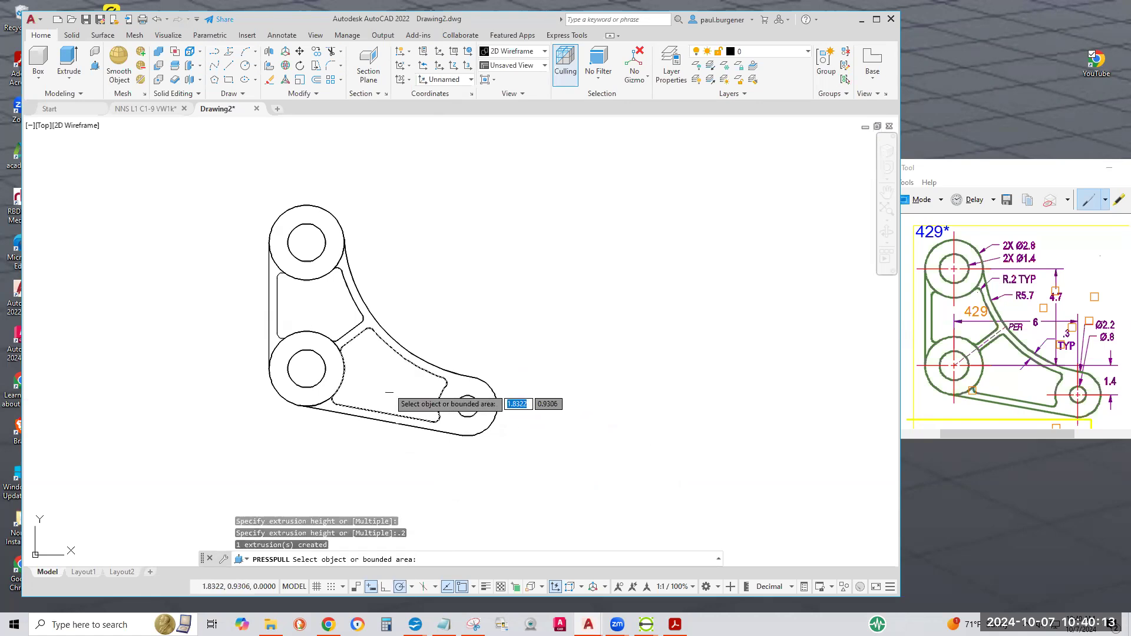
left_click(327, 304)
type(".2")
key("Return")
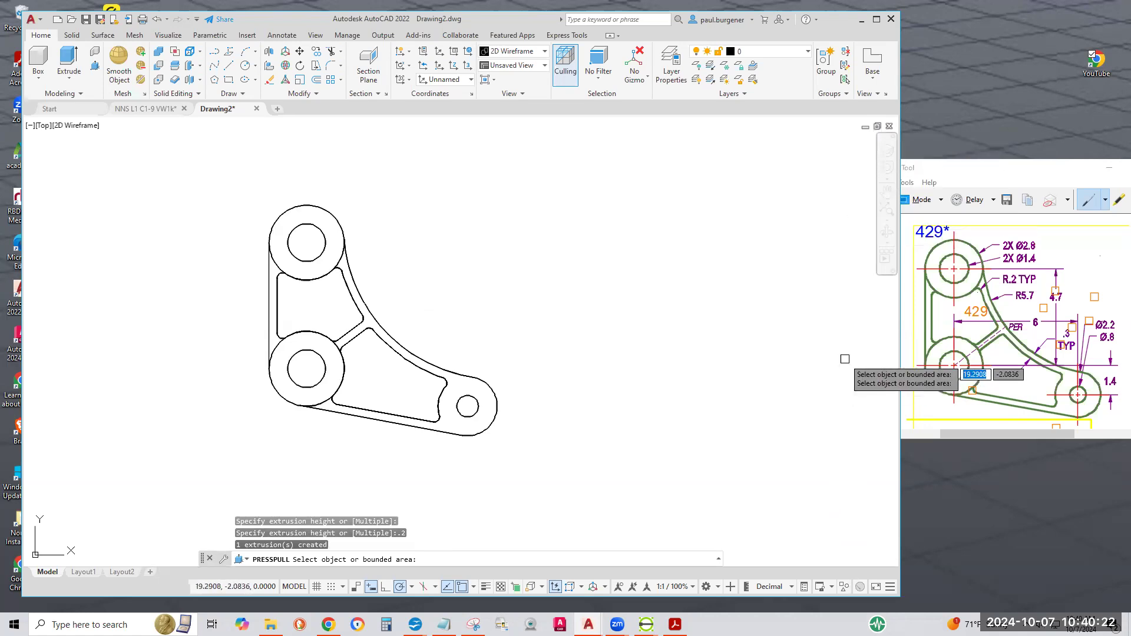
- Turn the bracket into a tilted 3D view with Free Orbit and apply the Conceptual visual style
left_click(887, 245)
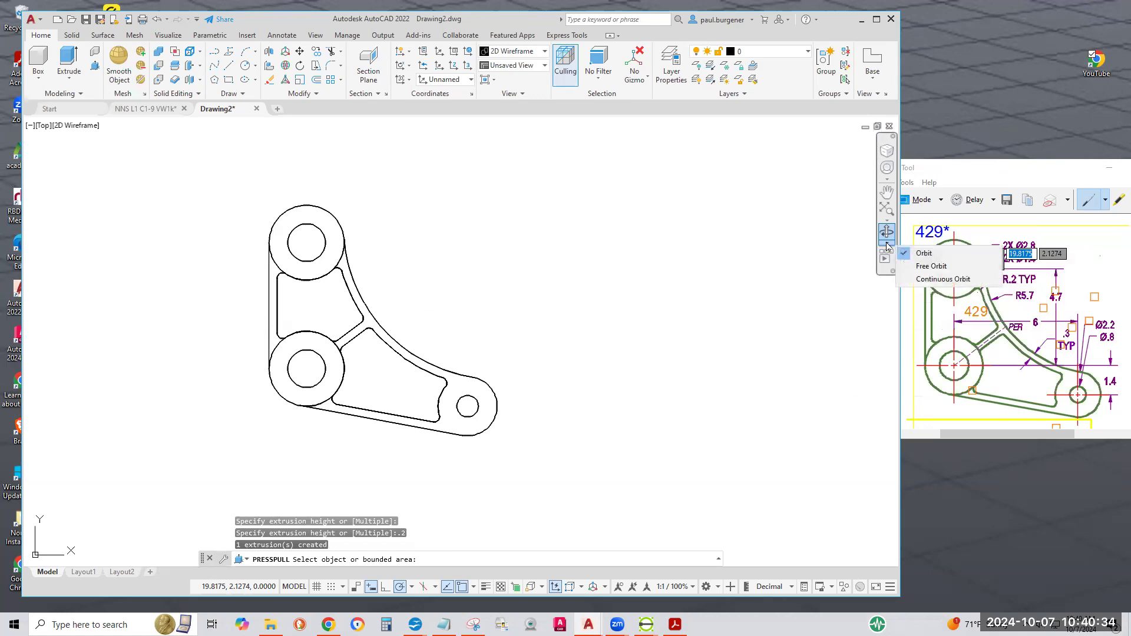
left_click(928, 267)
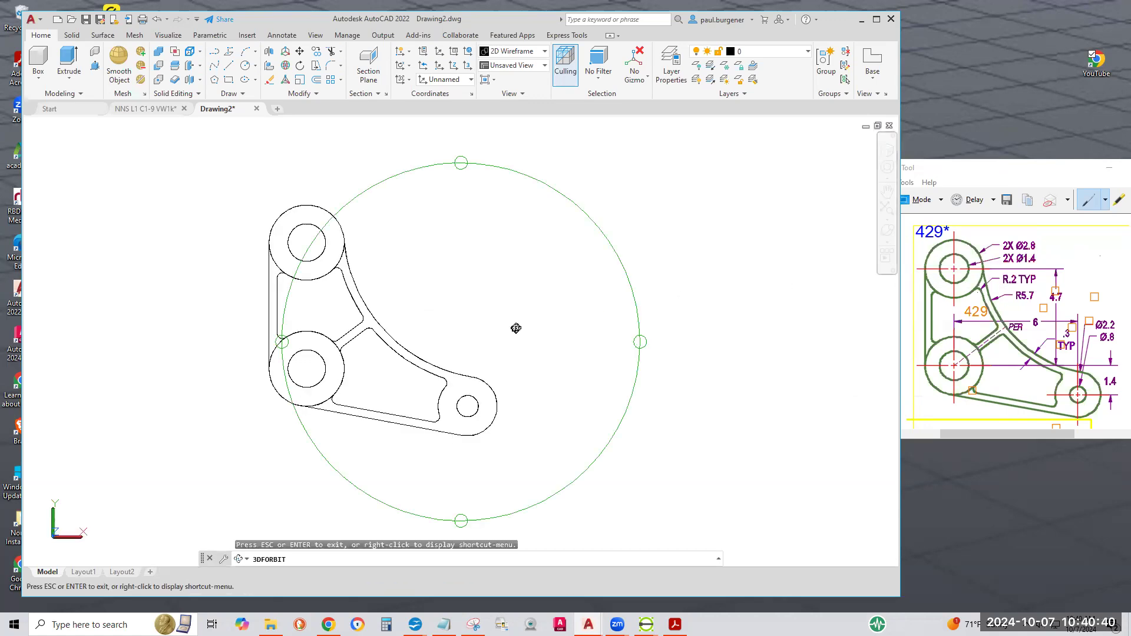
left_click_drag(510, 334, 483, 122)
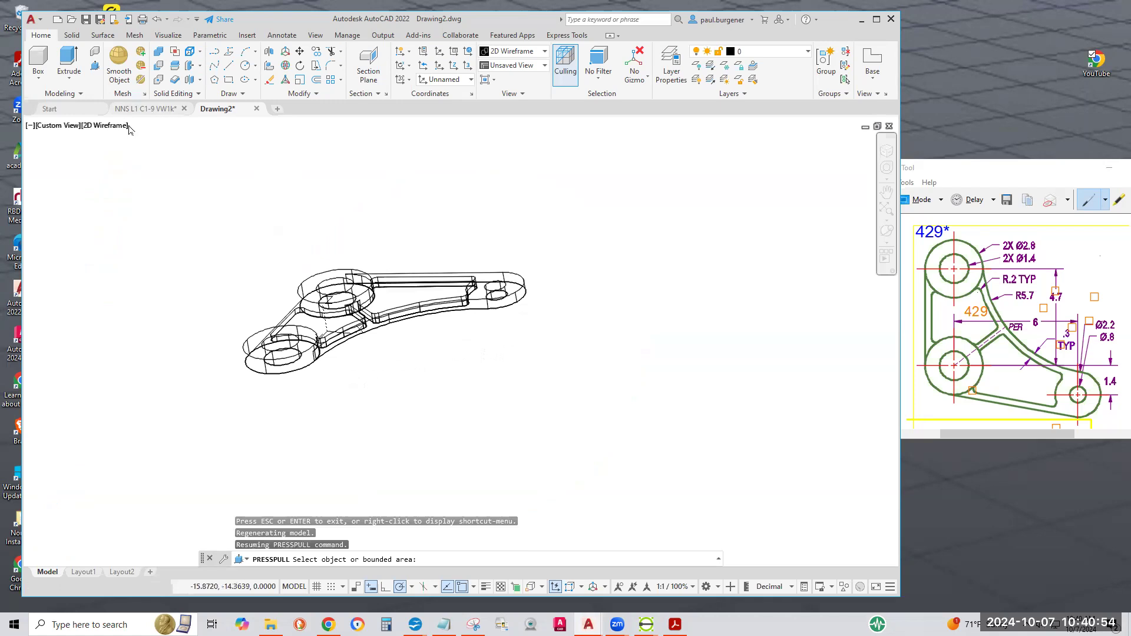
left_click(115, 128)
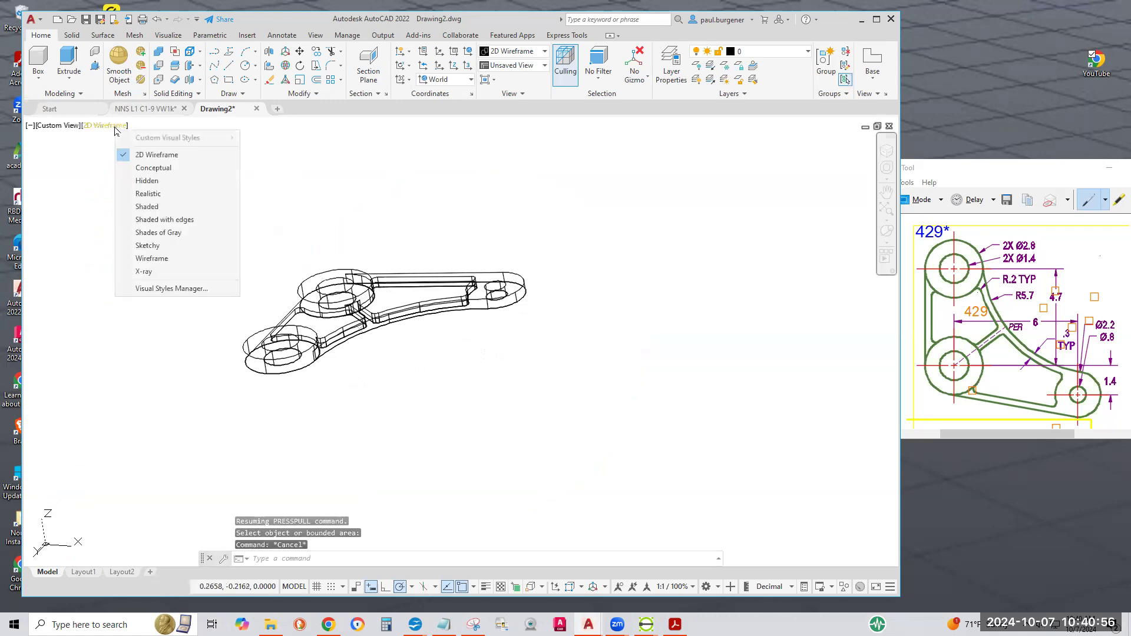
left_click(153, 168)
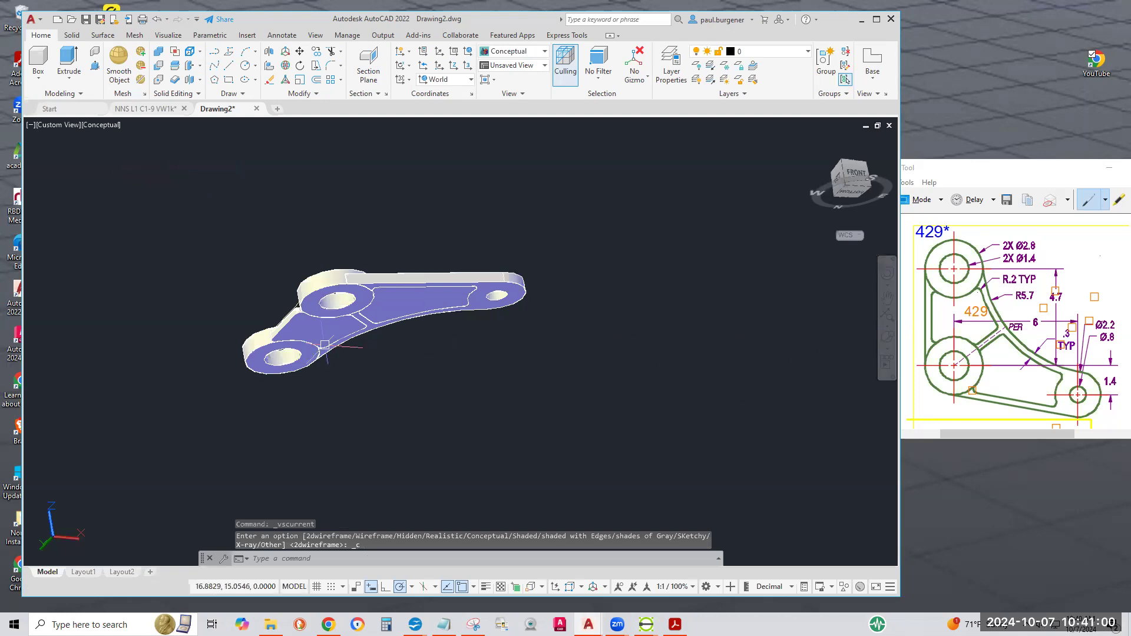
- Inspect the solid bracket's walls, rib and pockets from another angle, and restore the Top view
scroll(386, 314, "up", 6)
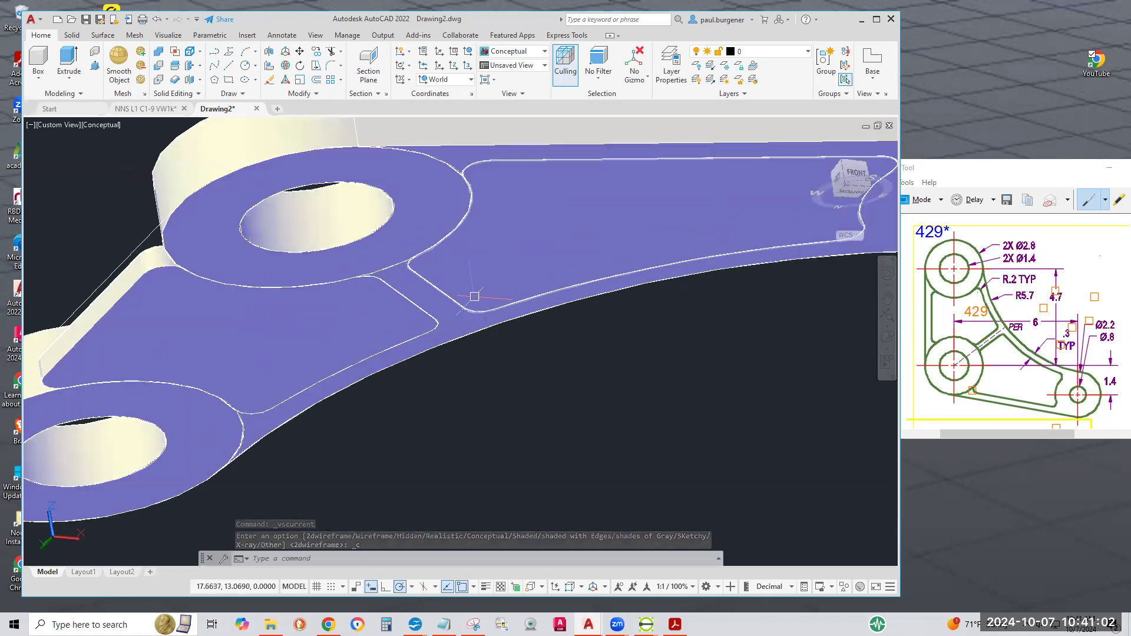
scroll(502, 236, "down", 2)
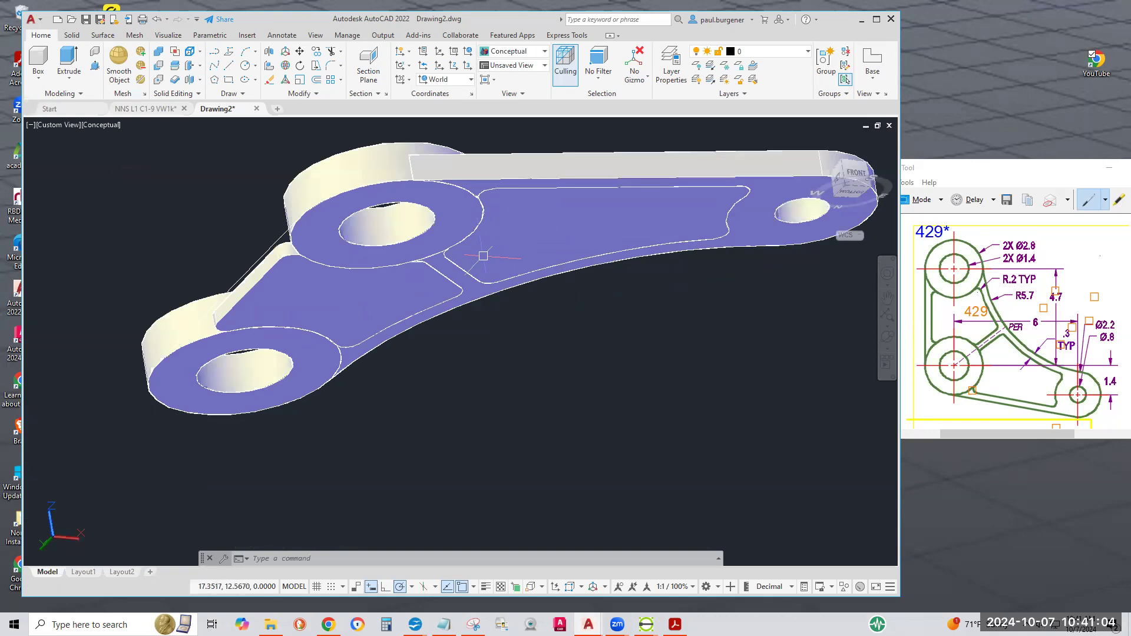
left_click(888, 338)
left_click_drag(559, 338, 386, 405)
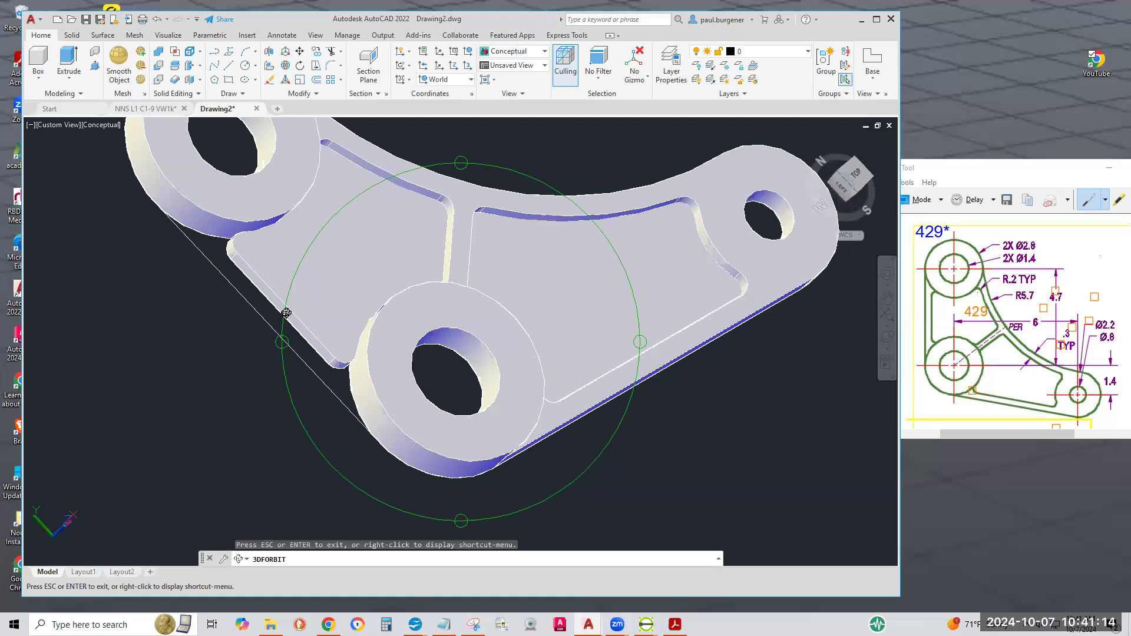
key("Escape")
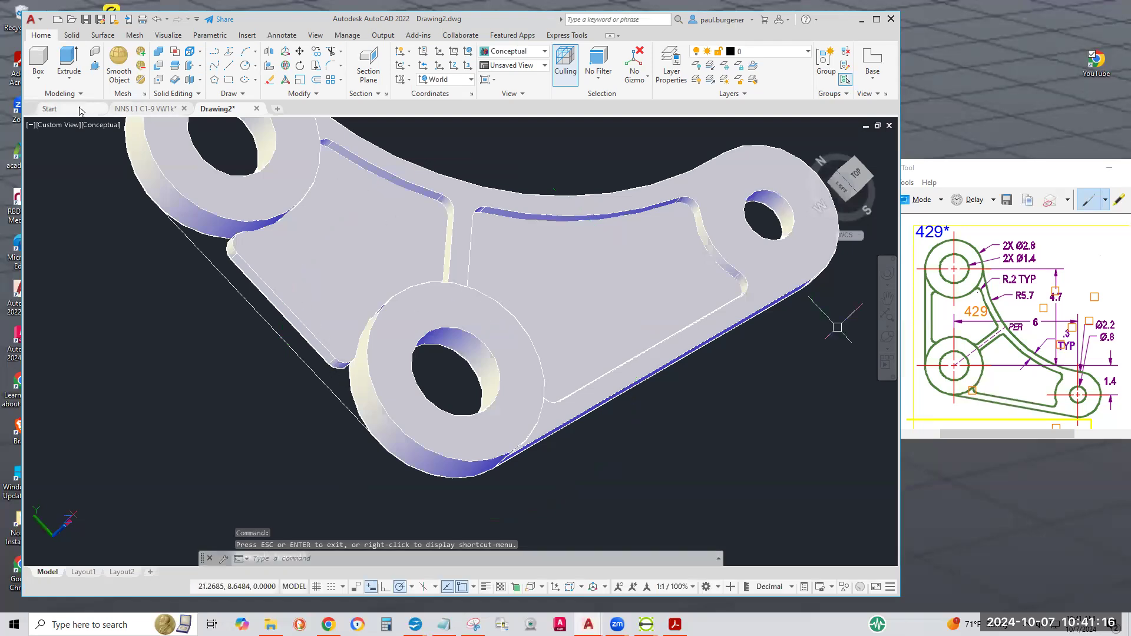
left_click(70, 125)
left_click(90, 154)
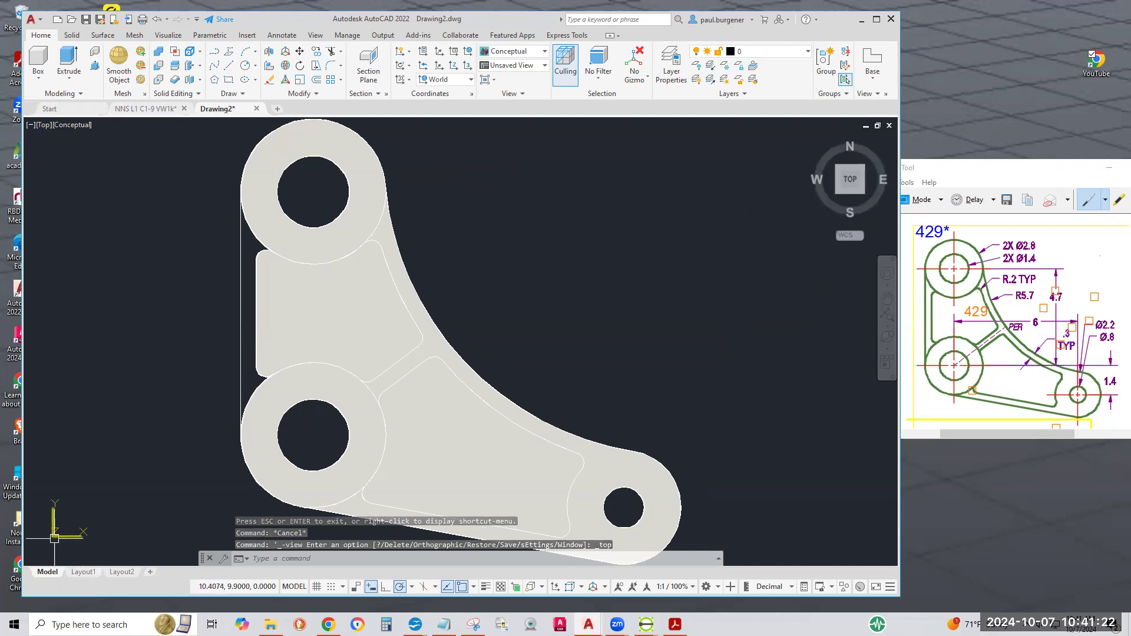
- Switch the model to the 2D Wireframe visual style and clear any selection
left_click(85, 125)
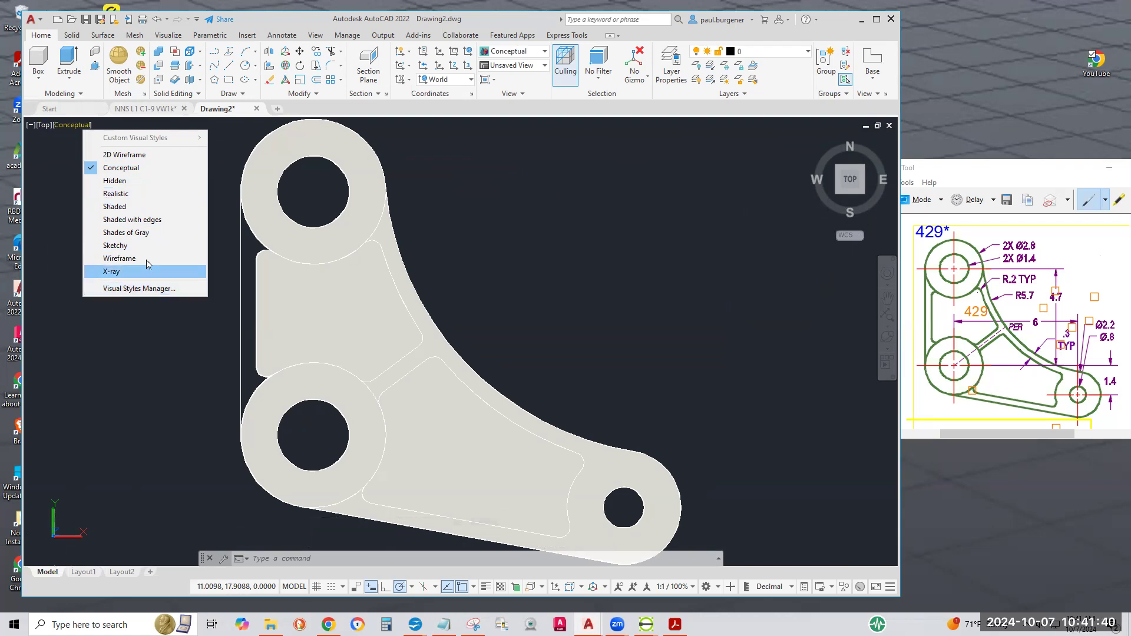
left_click(124, 155)
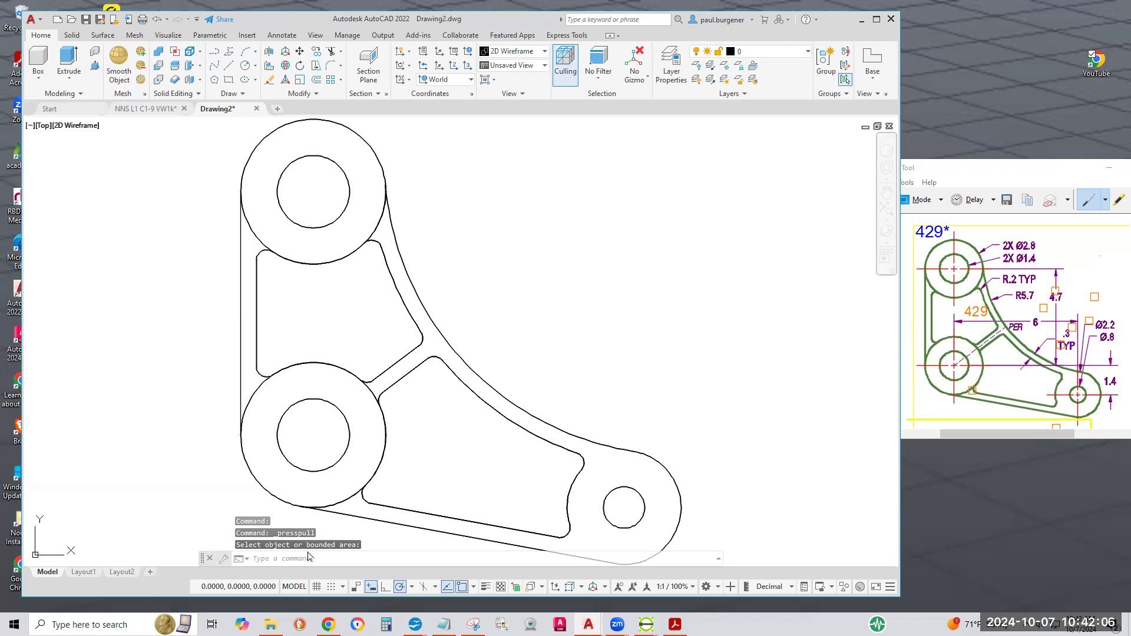
left_click(256, 350)
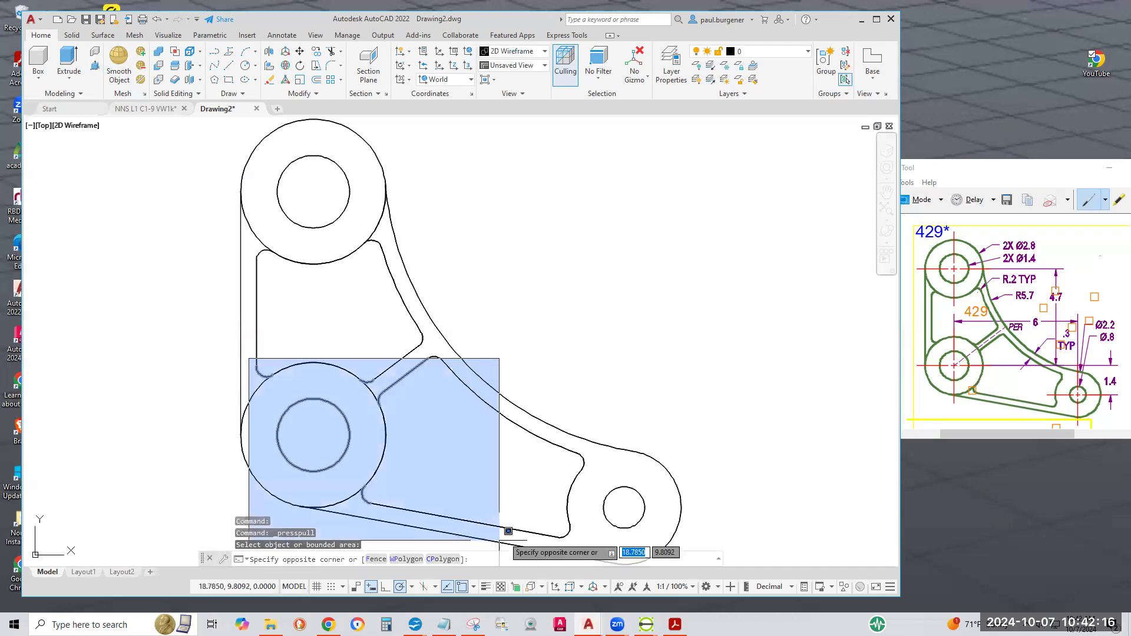
left_click(162, 400)
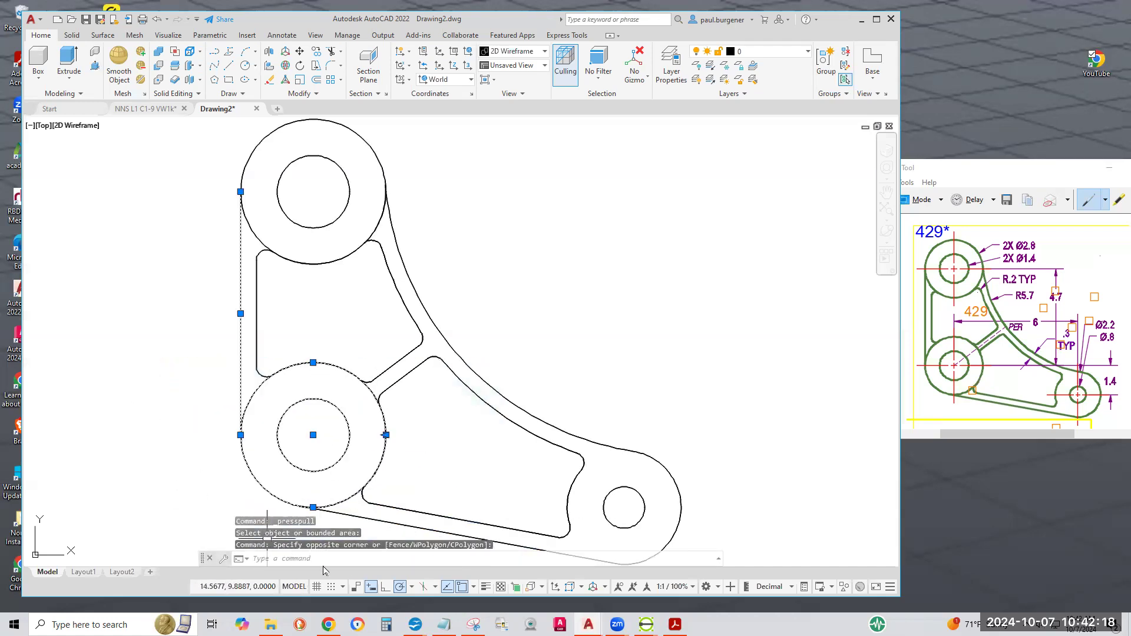
key("Escape")
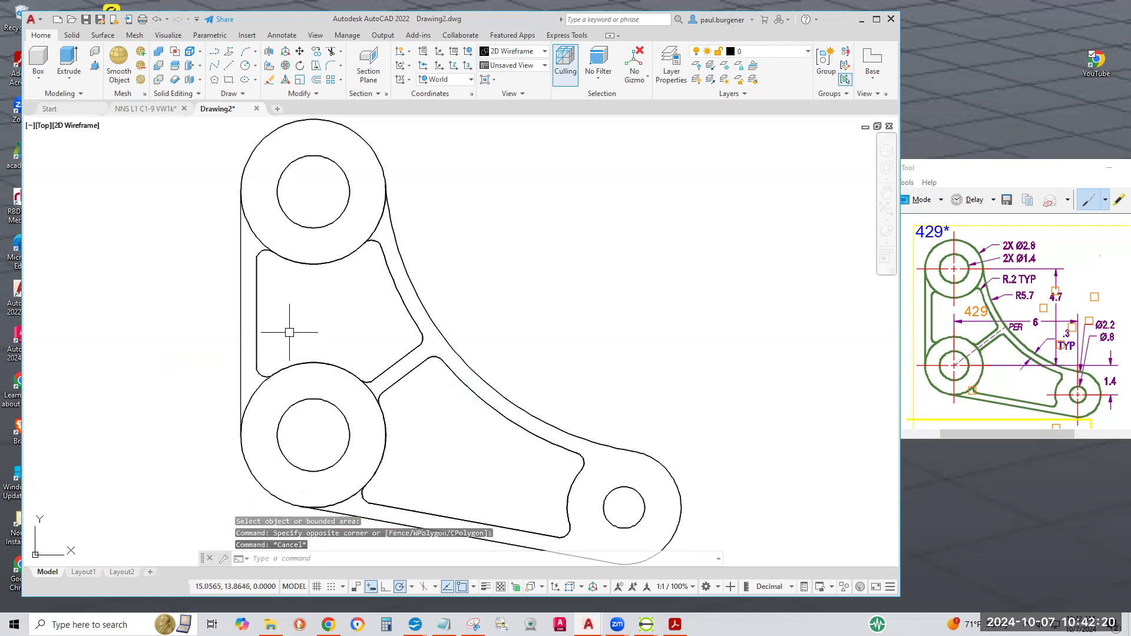
- Extrude the bounded area of the straight wall joining the two large bosses to a height of 0.2 with Presspull
key("Return")
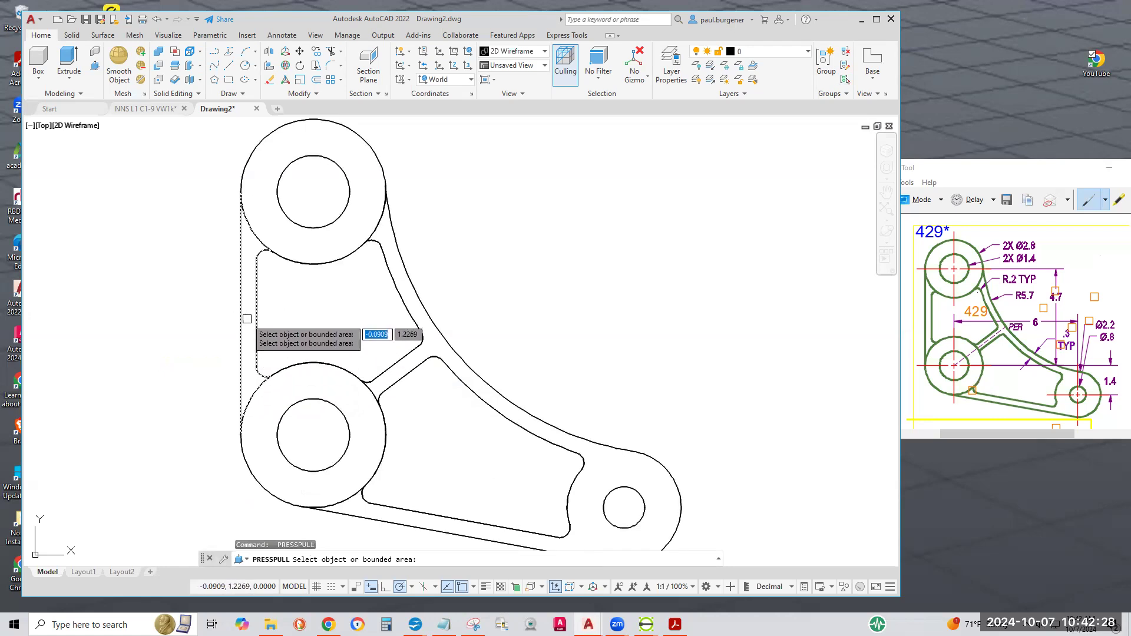
left_click(247, 319)
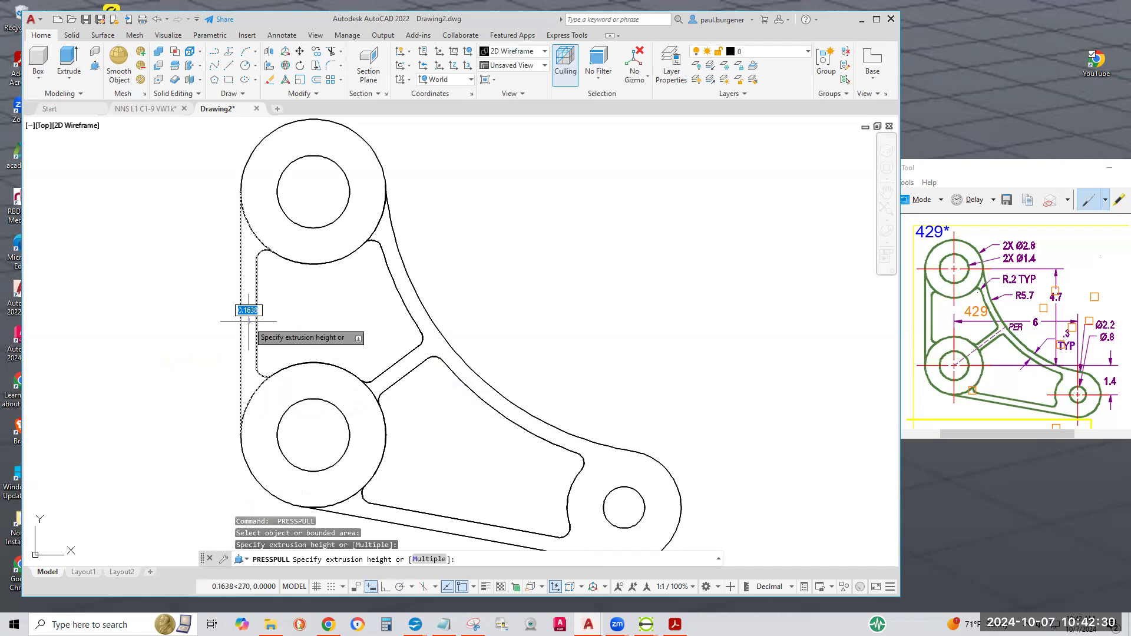
key("BackSpace")
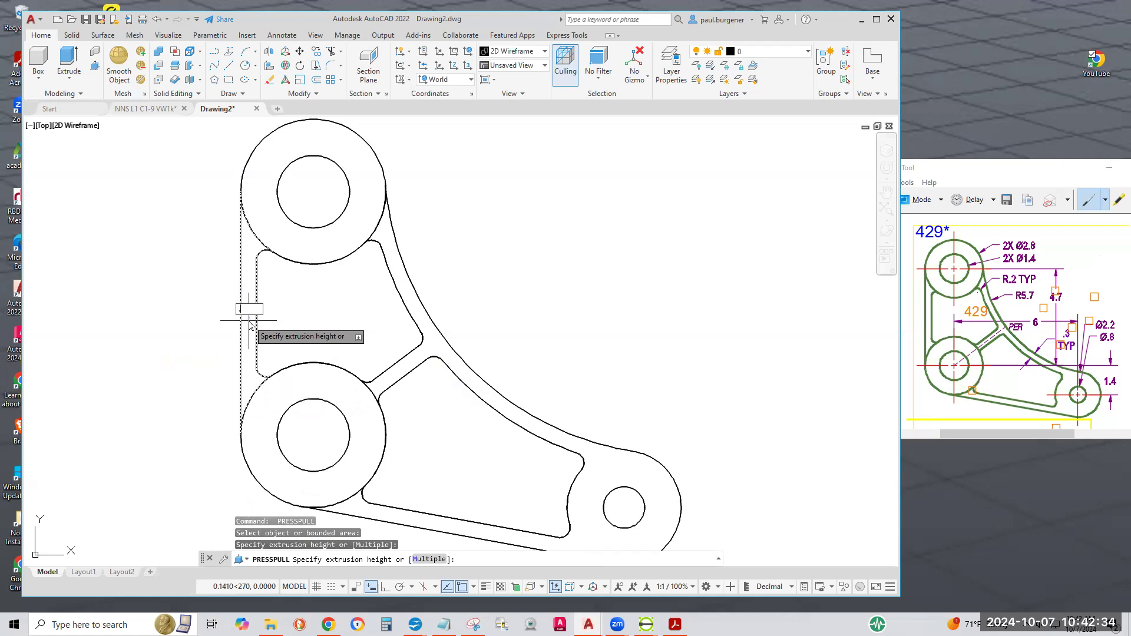
type(".2")
key("Return")
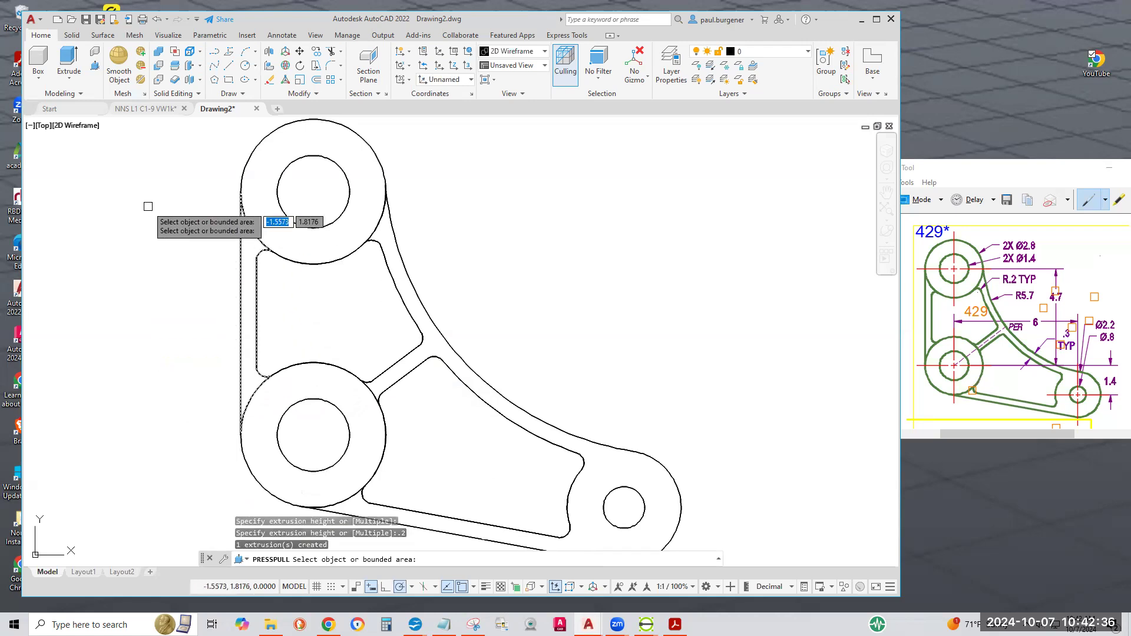
key("Return")
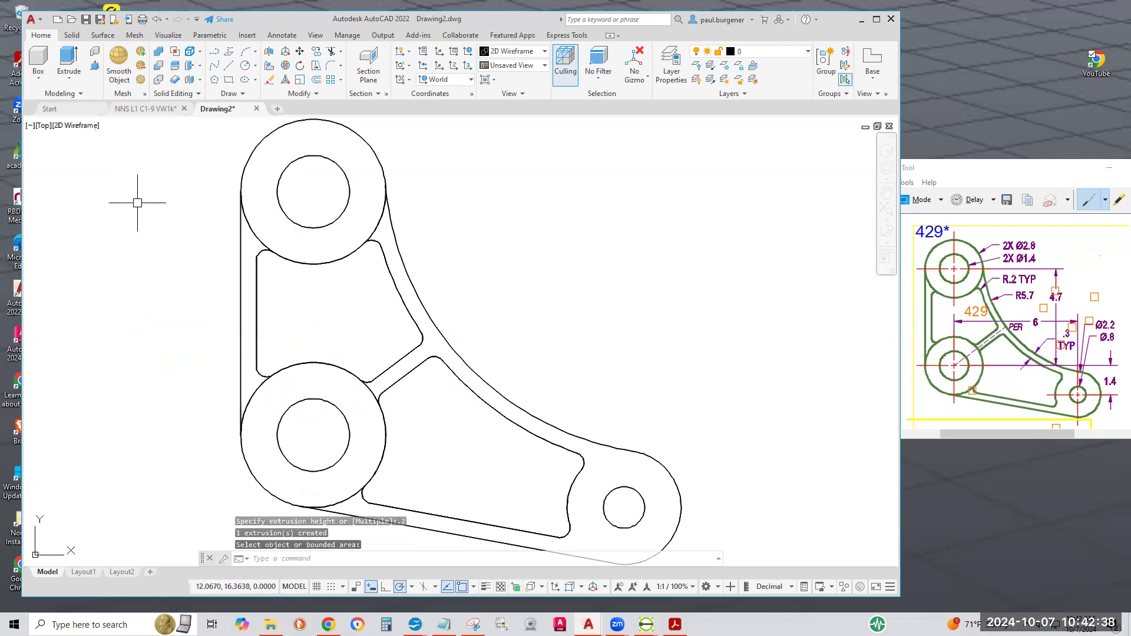
- Apply the X-Ray visual style and tilt the bracket into a 3D view with Free Orbit
left_click(81, 127)
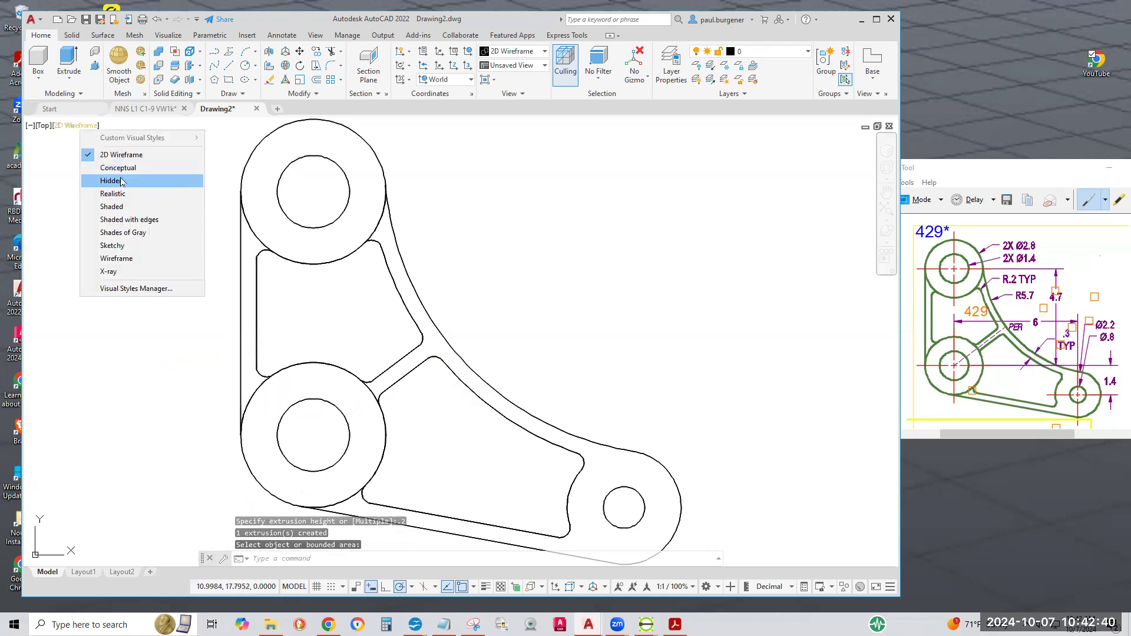
left_click(124, 271)
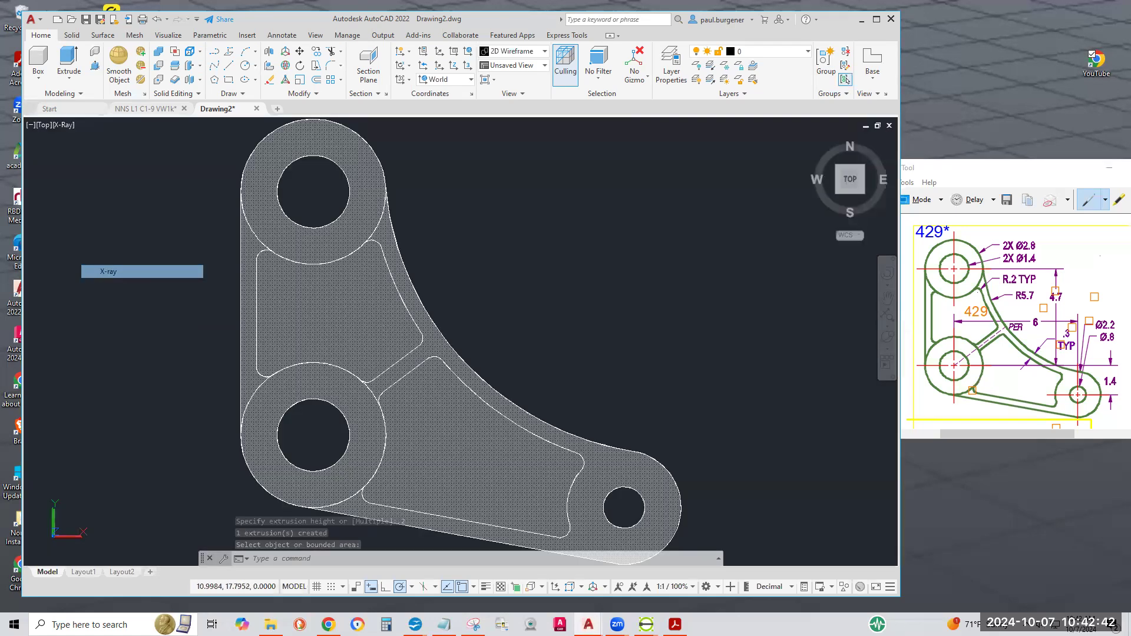
left_click(887, 337)
left_click_drag(448, 446, 577, 404)
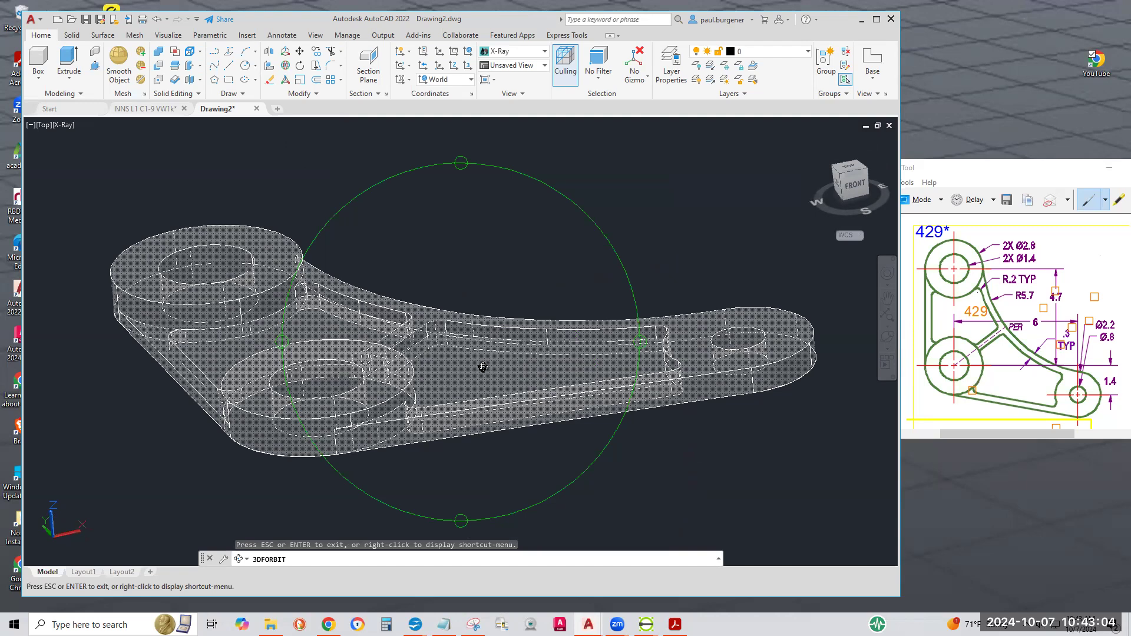
- Examine the bracket's walls, rib and pocket floors relative to the large bosses, from above, from below and close up
left_click_drag(460, 377, 465, 261)
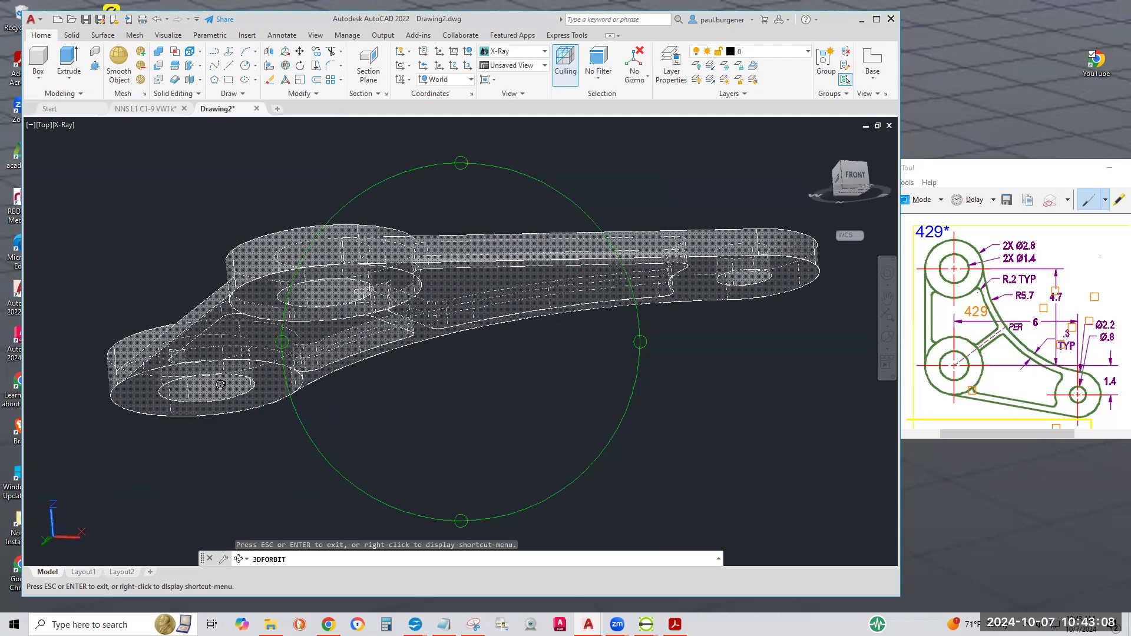
left_click_drag(483, 321, 458, 508)
left_click_drag(451, 436, 215, 323)
scroll(216, 323, "up", 1)
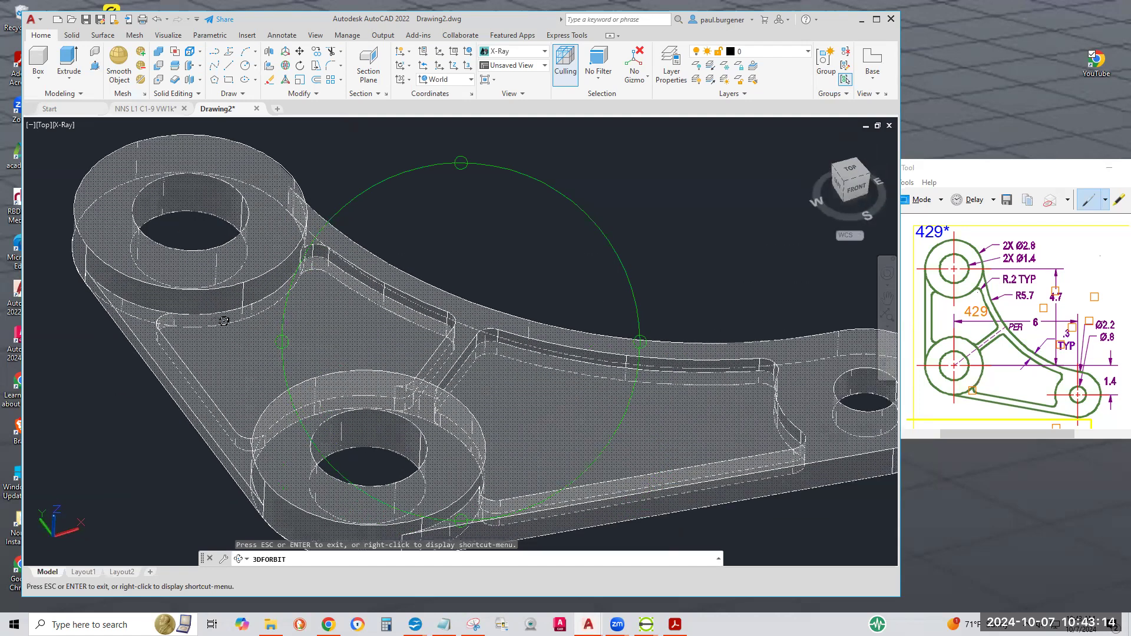
scroll(231, 318, "up", 3)
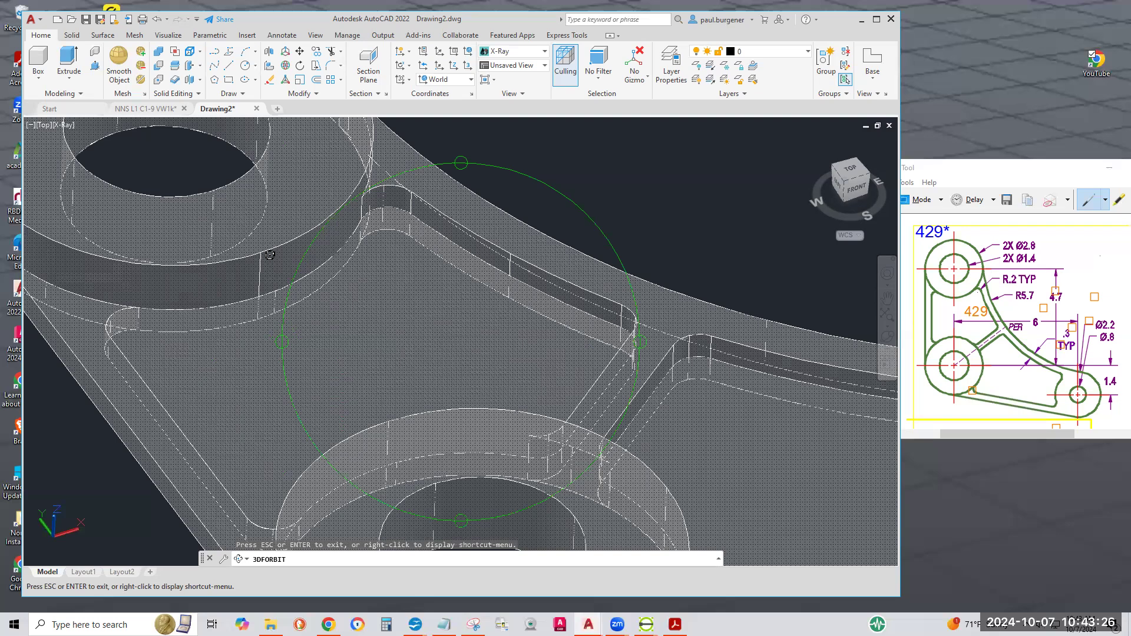
key("Escape")
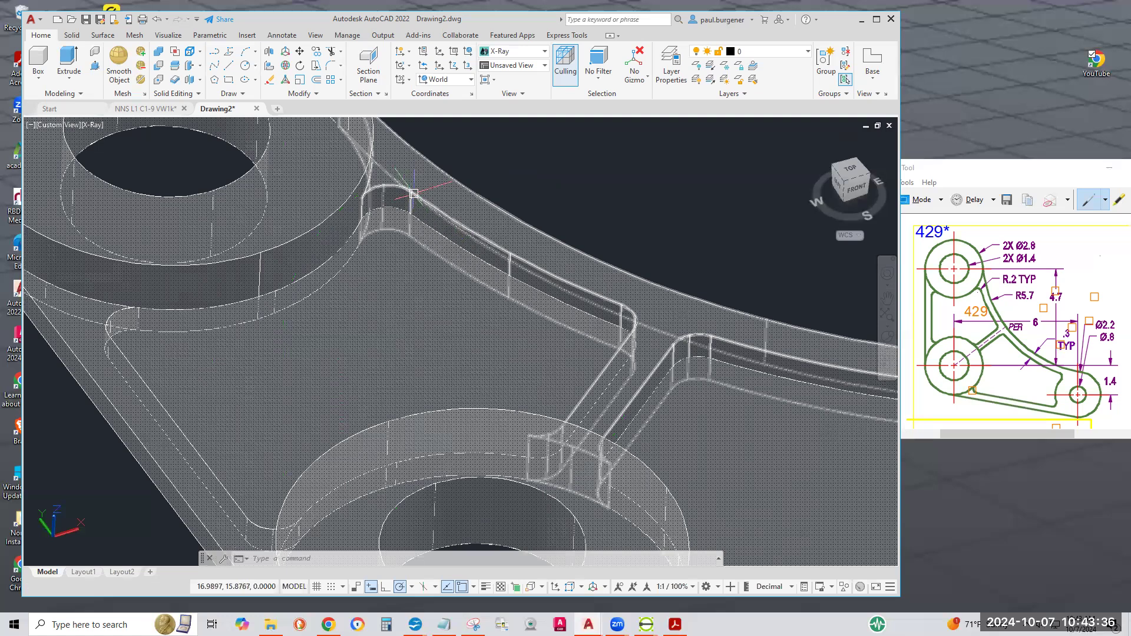
scroll(499, 277, "down", 2)
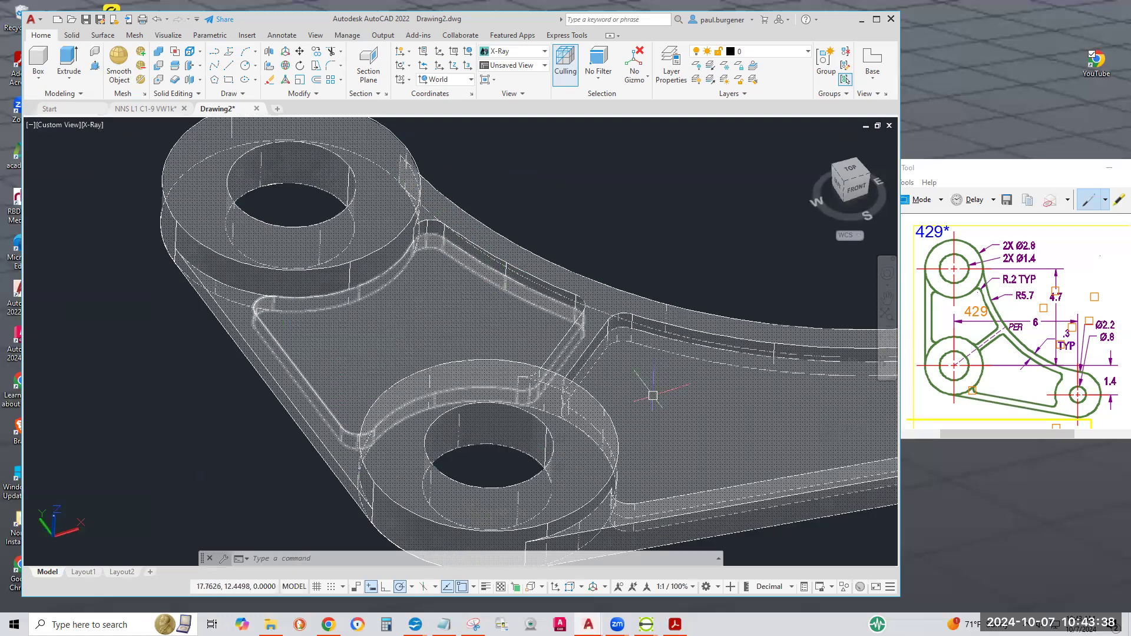
scroll(638, 386, "down", 2)
scroll(679, 405, "down", 2)
middle_click_drag(679, 405, 558, 384)
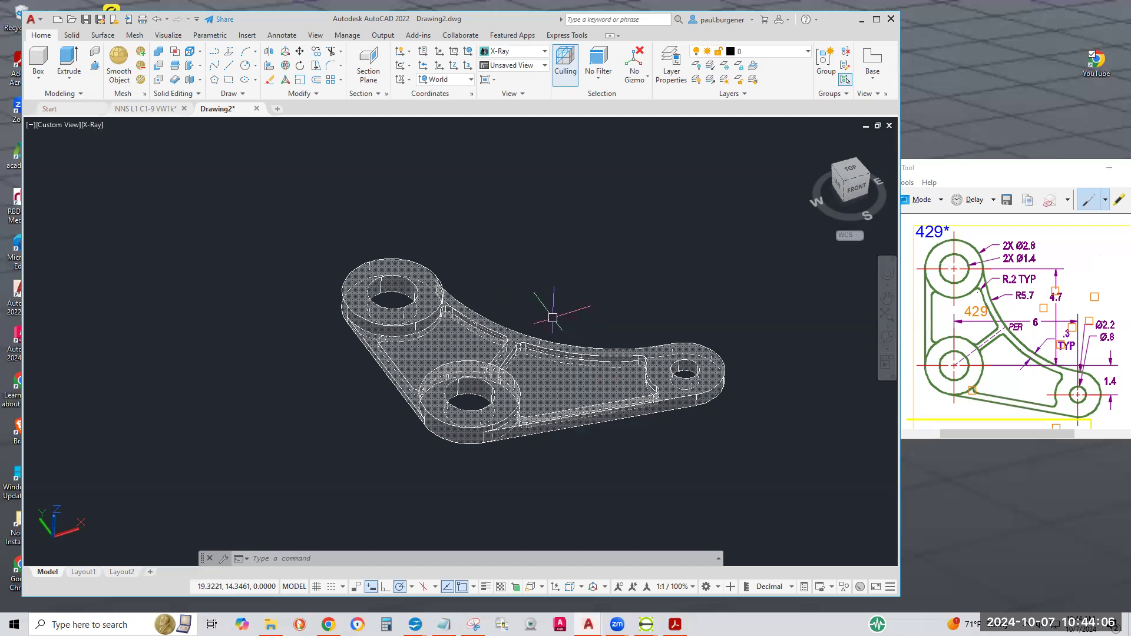
- Move the walls, rib, pocket floors and small boss from 0,0,0 to 0,0,.1, leaving the two large bosses in place
left_click(299, 52)
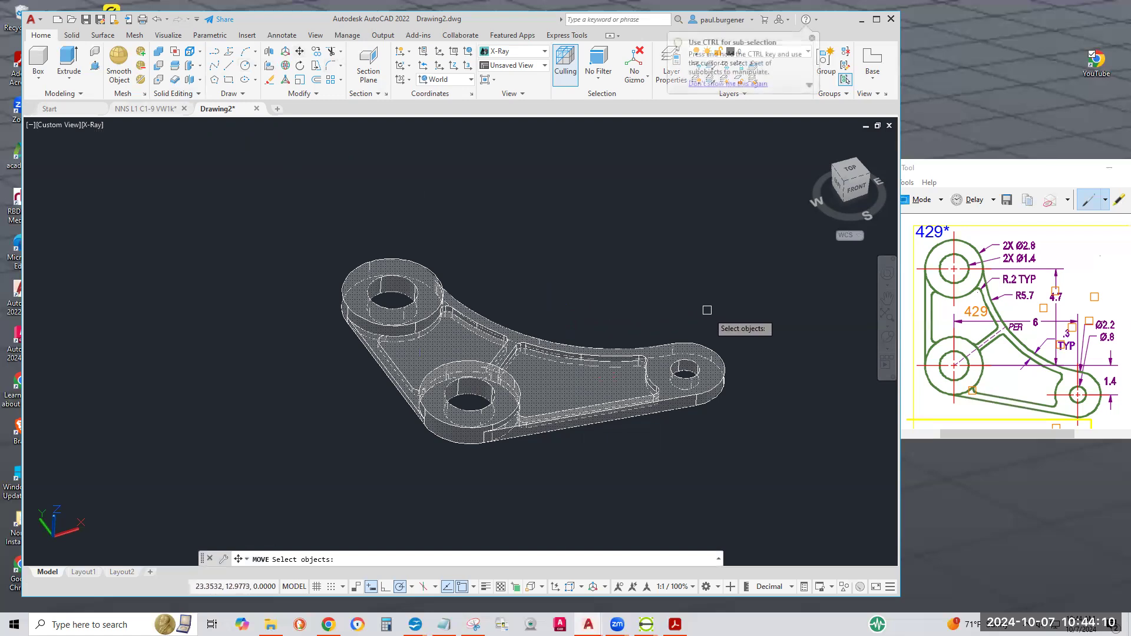
left_click(747, 467)
left_click(495, 306)
left_click(451, 348)
left_click(386, 425)
left_click(367, 369)
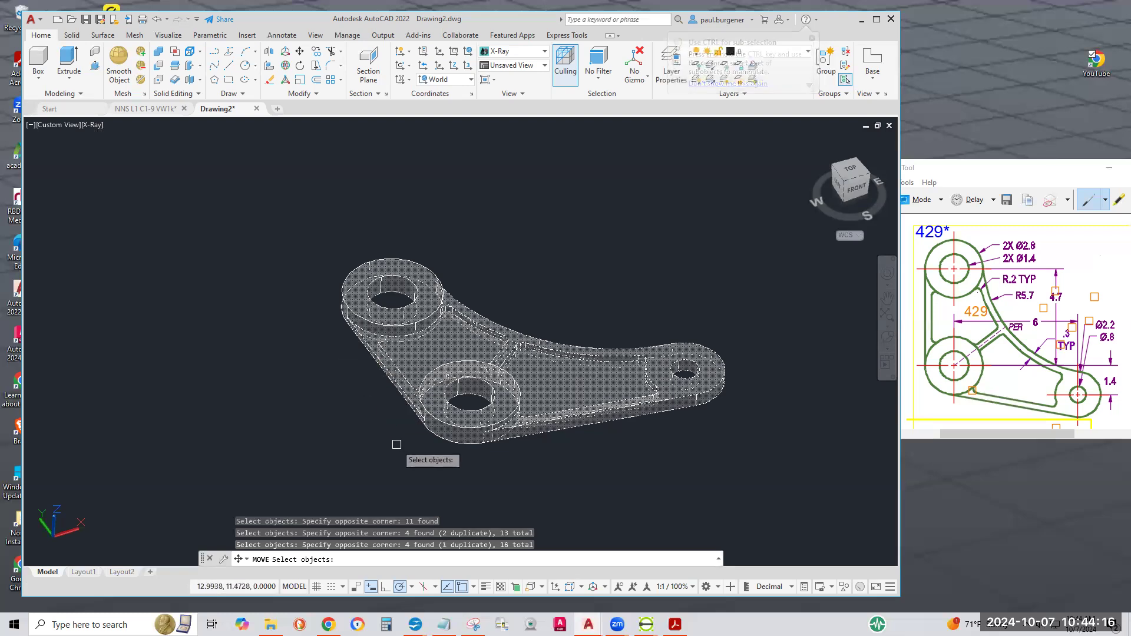
key("Return")
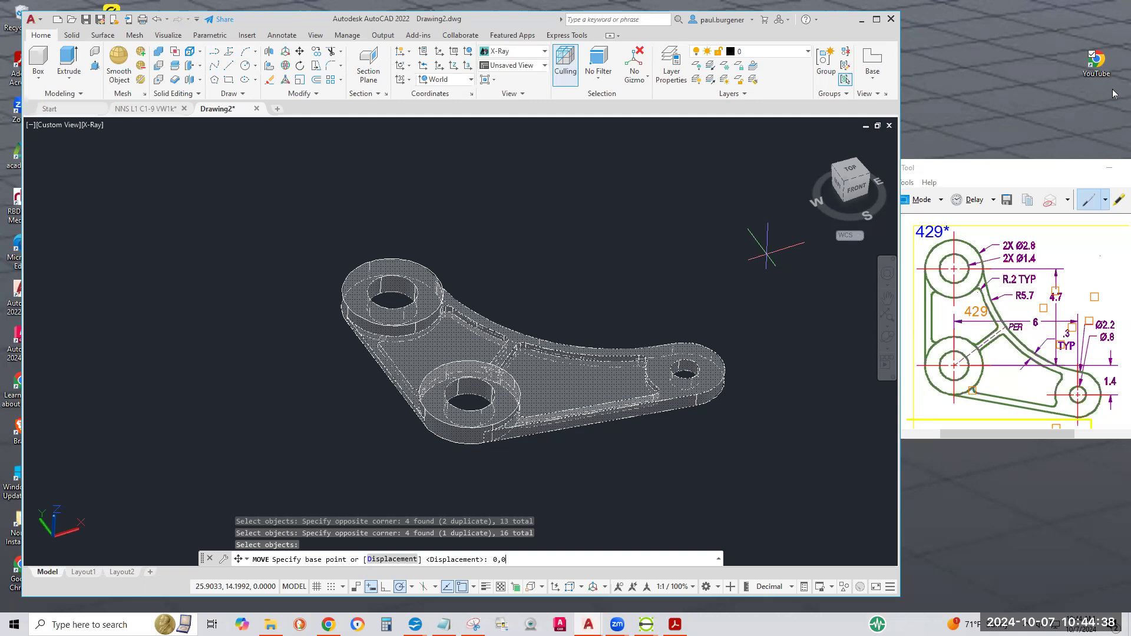
key("Return")
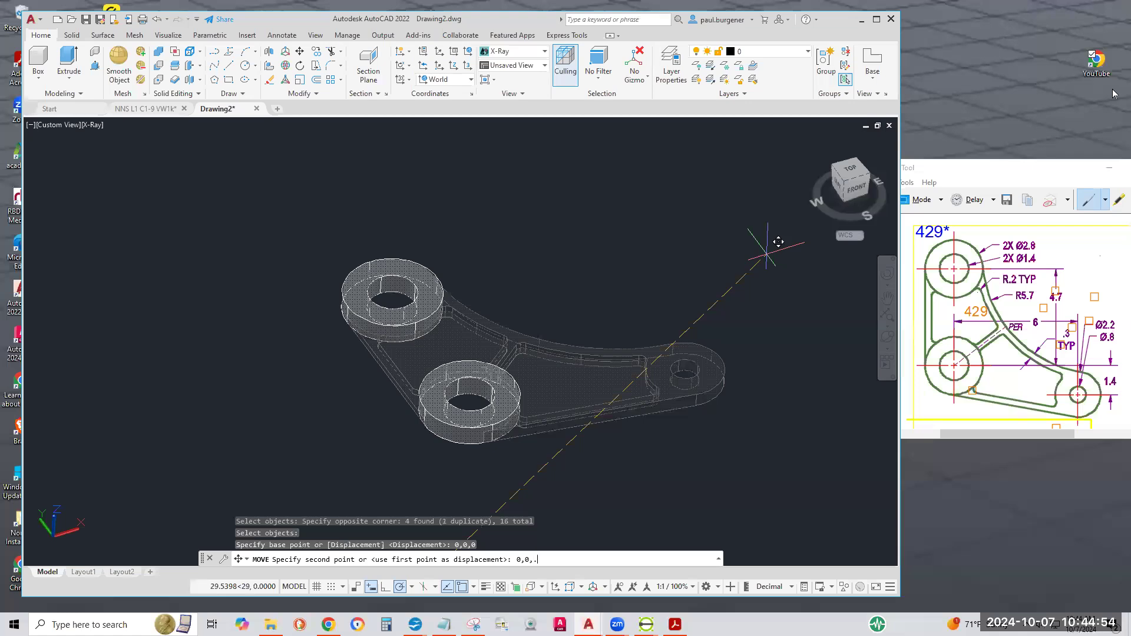
key("Return")
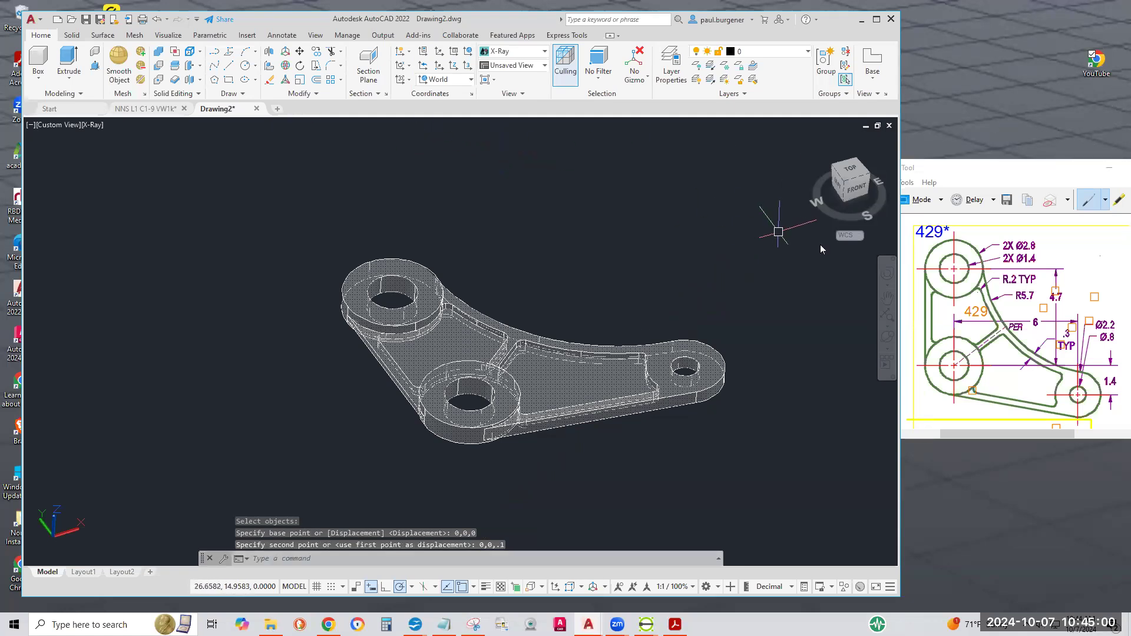
- Examine from other angles how the raised walls and pocket floors sit against the two large bosses
left_click(887, 340)
left_click_drag(501, 350, 493, 260)
scroll(413, 319, "up", 4)
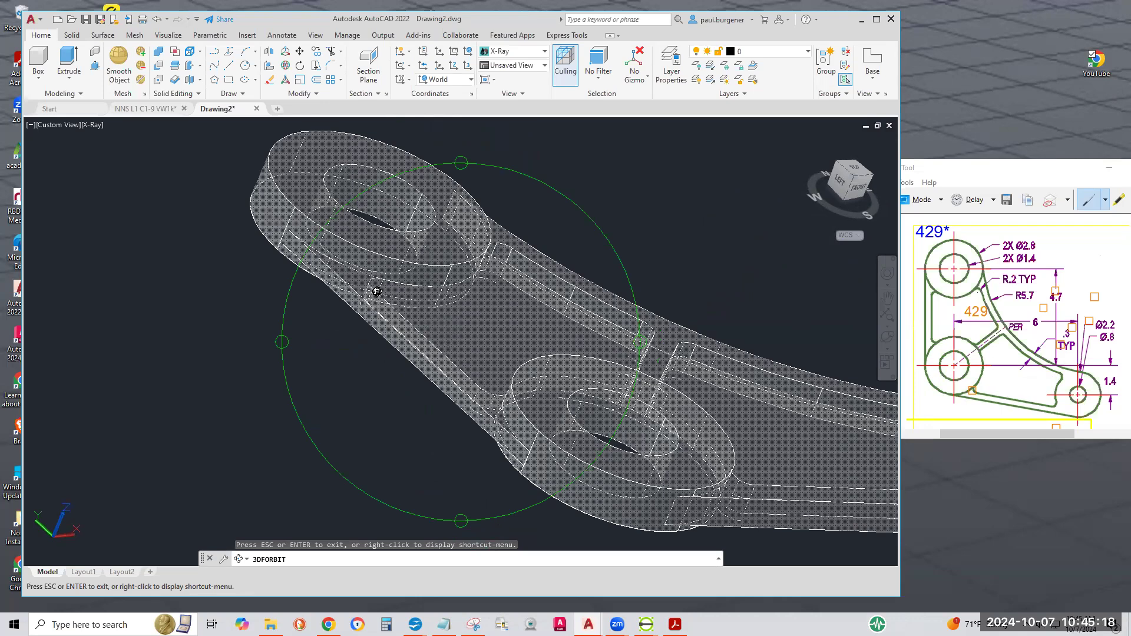
mouse_move(459, 379)
left_mouse_down()
mouse_move(449, 397)
mouse_move(457, 387)
left_mouse_up()
scroll(457, 387, "down", 3)
key("Escape")
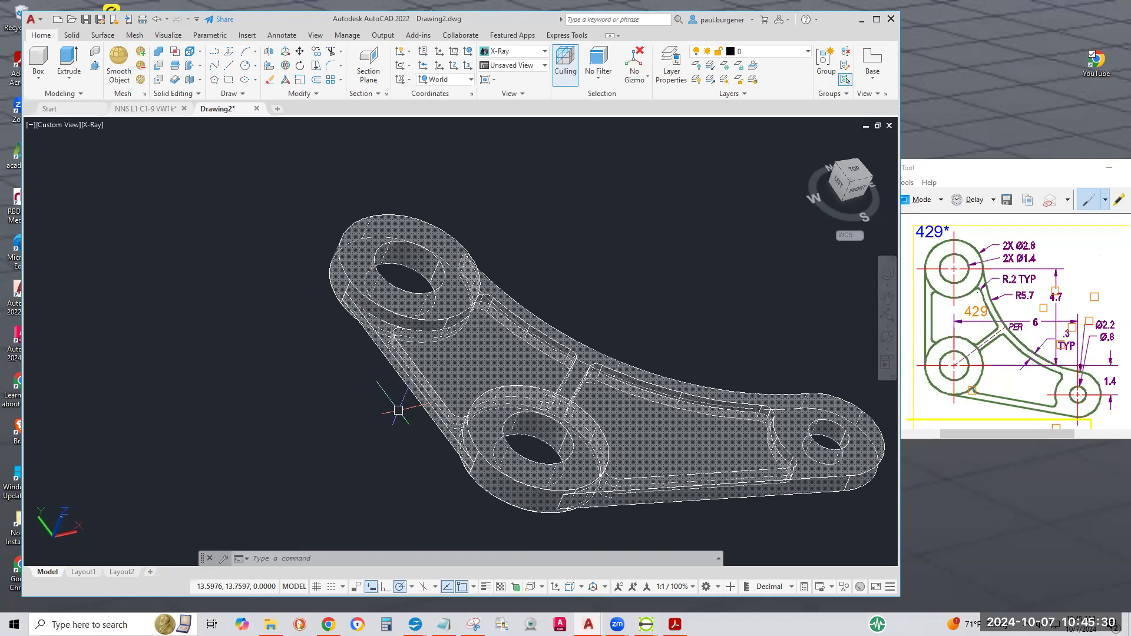
key("Escape")
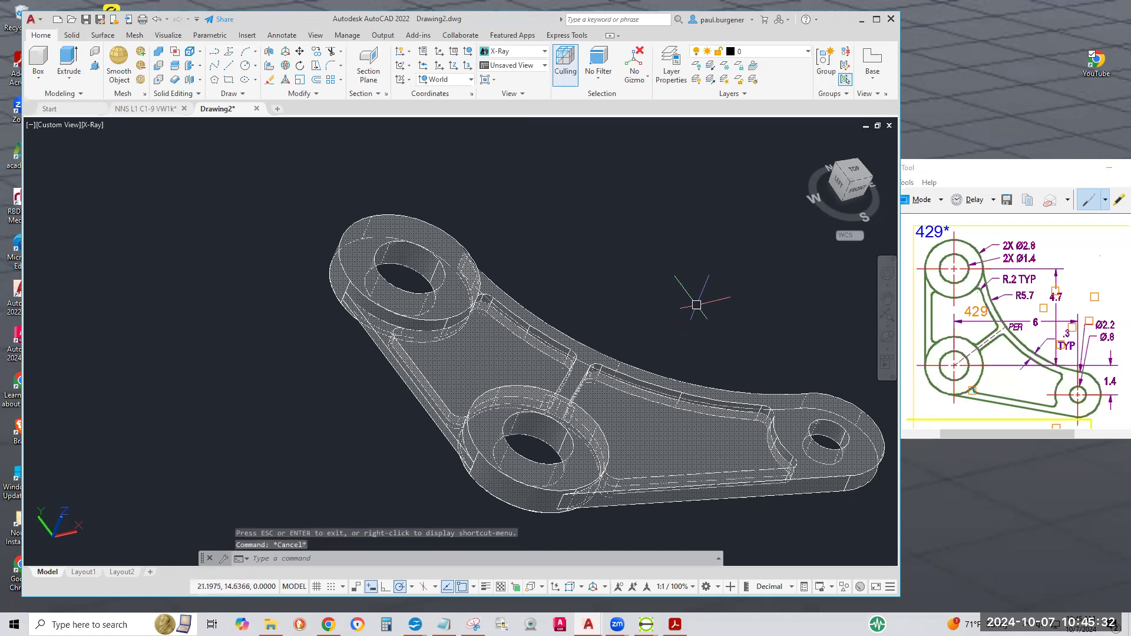
- Move the previous selection of walls, rib, floors and small boss by the relative displacement @0,0,.1 from a freely picked base point
left_click(301, 52)
type("p")
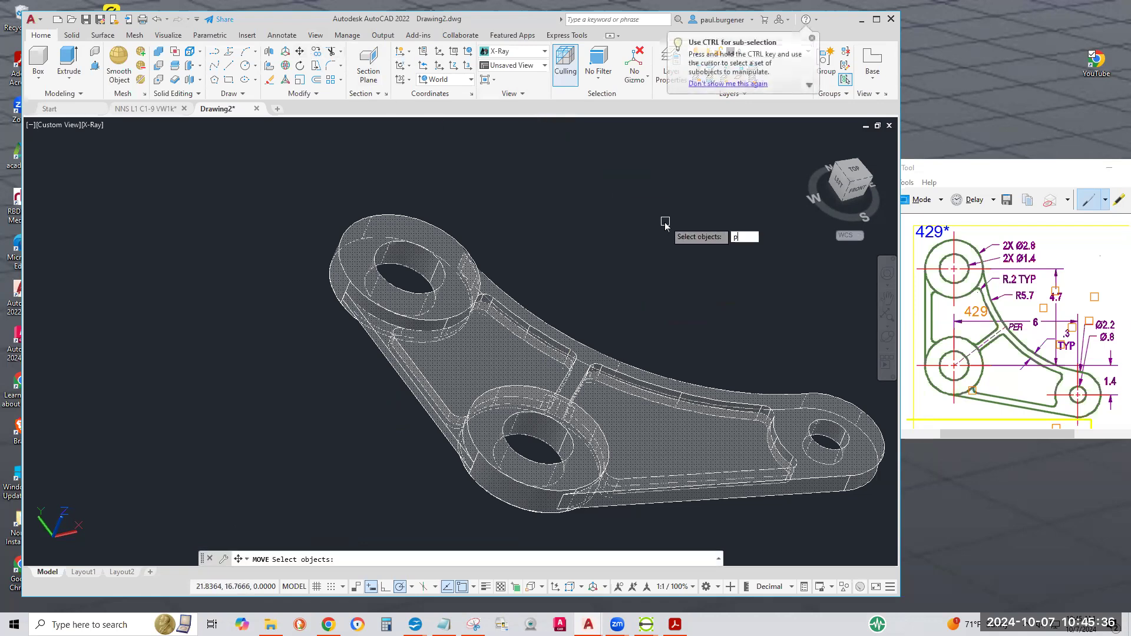
key("Return")
key("Return")
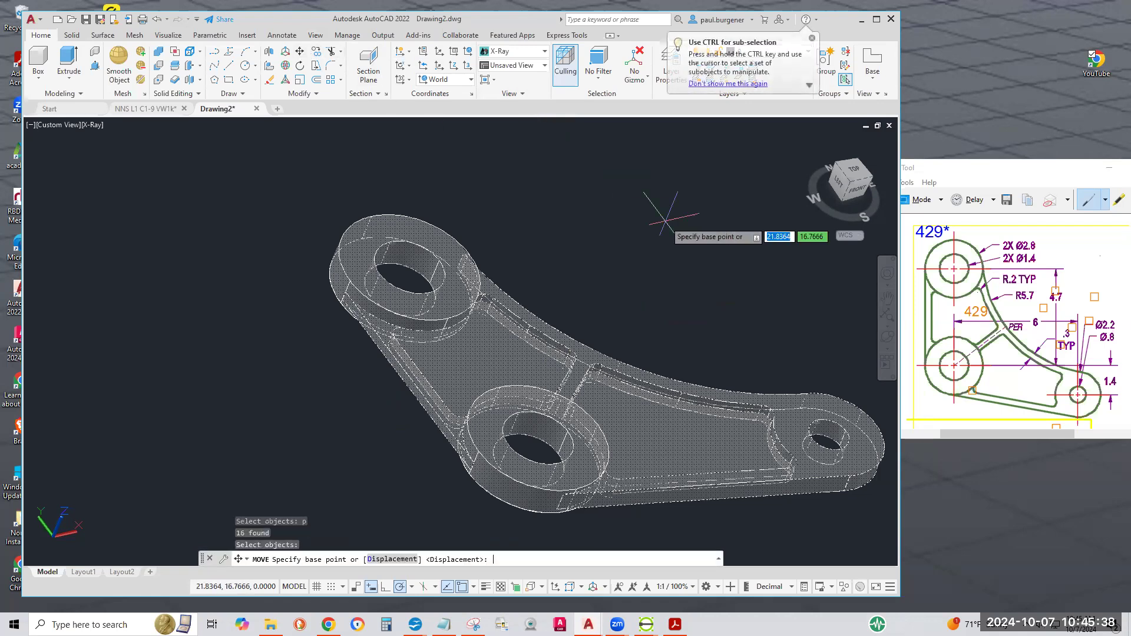
left_click(680, 268)
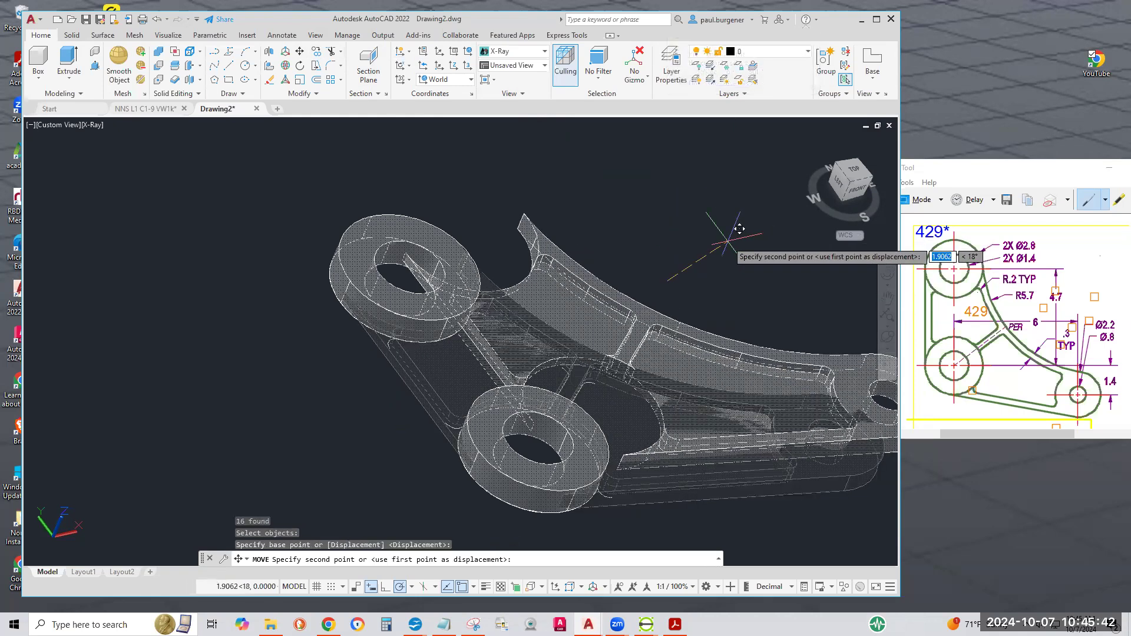
key("F8")
key("F10")
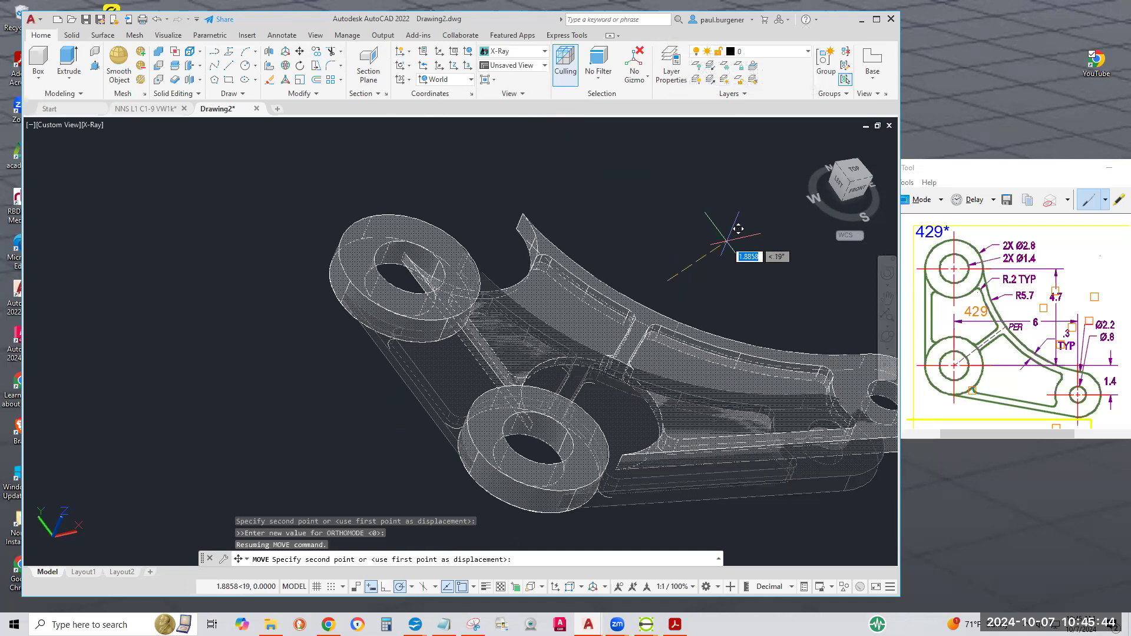
type("@")
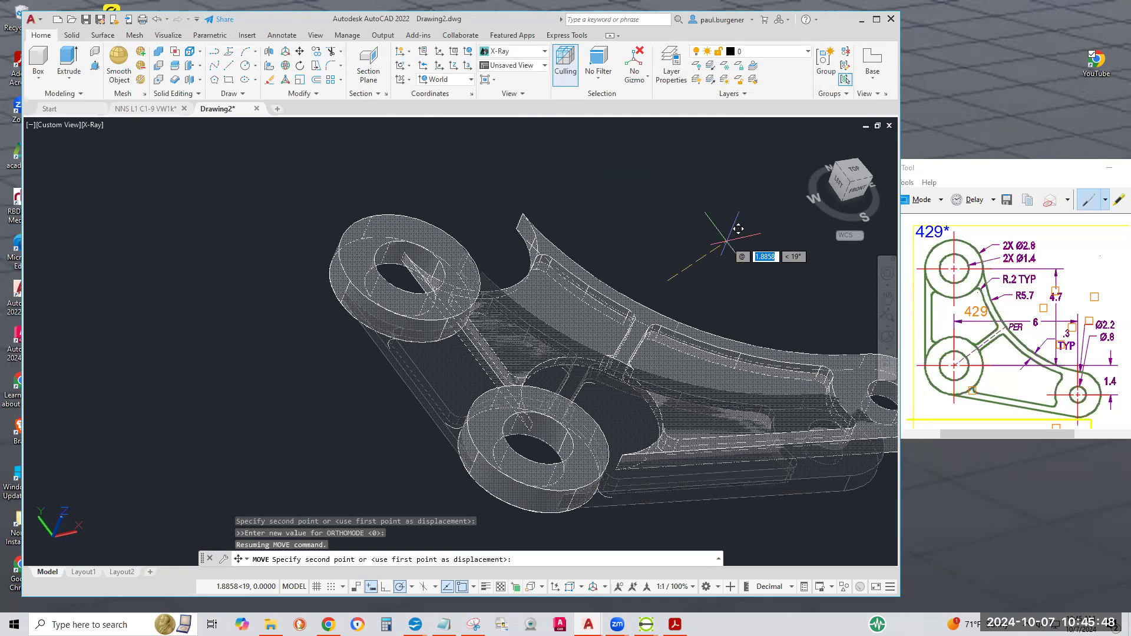
type("0,0")
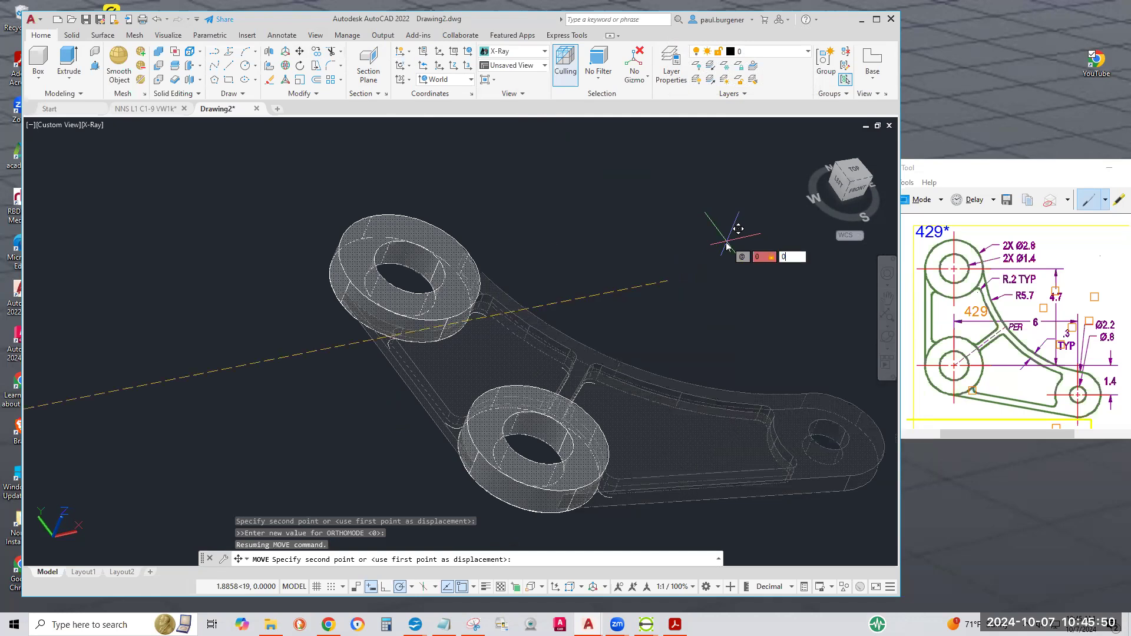
type(",.")
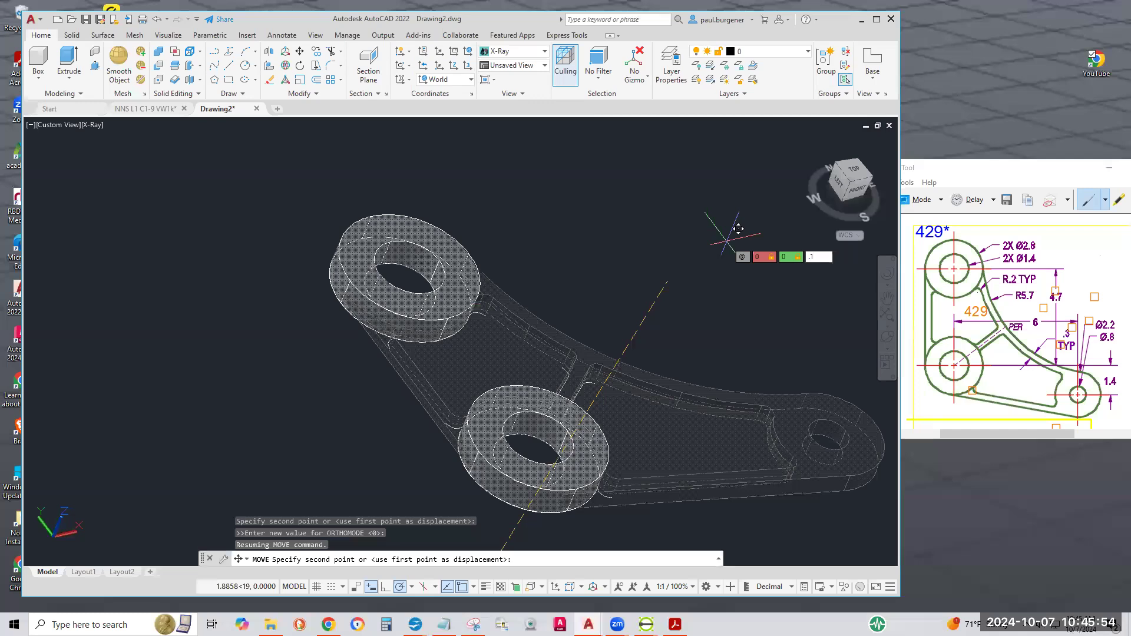
type("1")
key("Return")
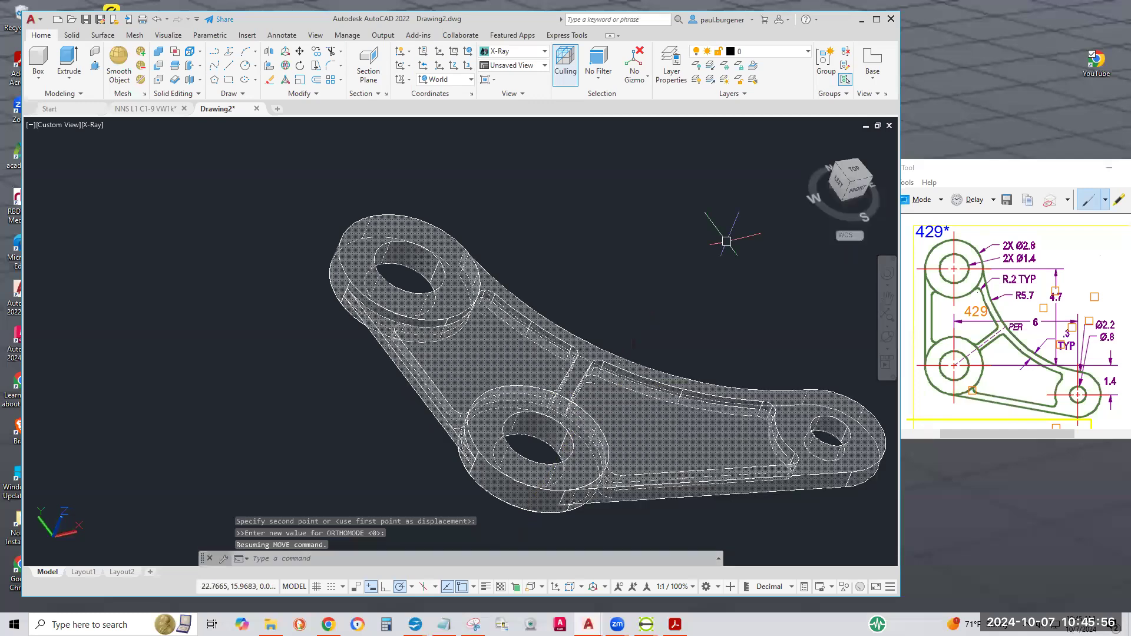
- Move the two pocket floors from base point 0,0,0 by the relative displacement @0,0,.1
left_click(889, 337)
left_click_drag(699, 455, 659, 370)
left_click_drag(554, 453, 625, 389)
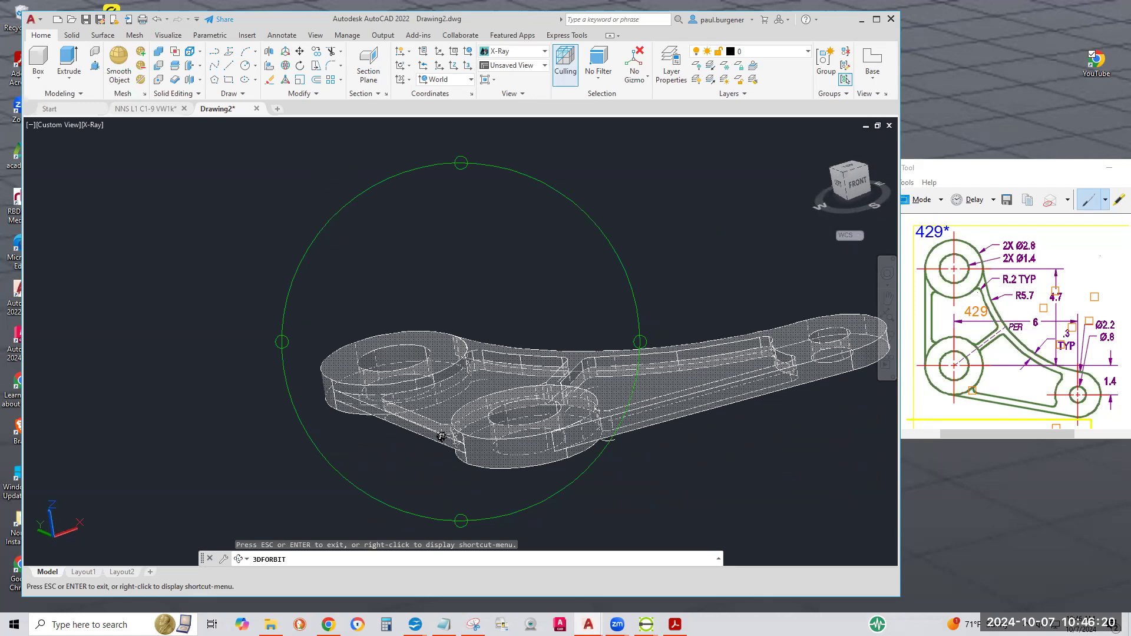
key("Escape")
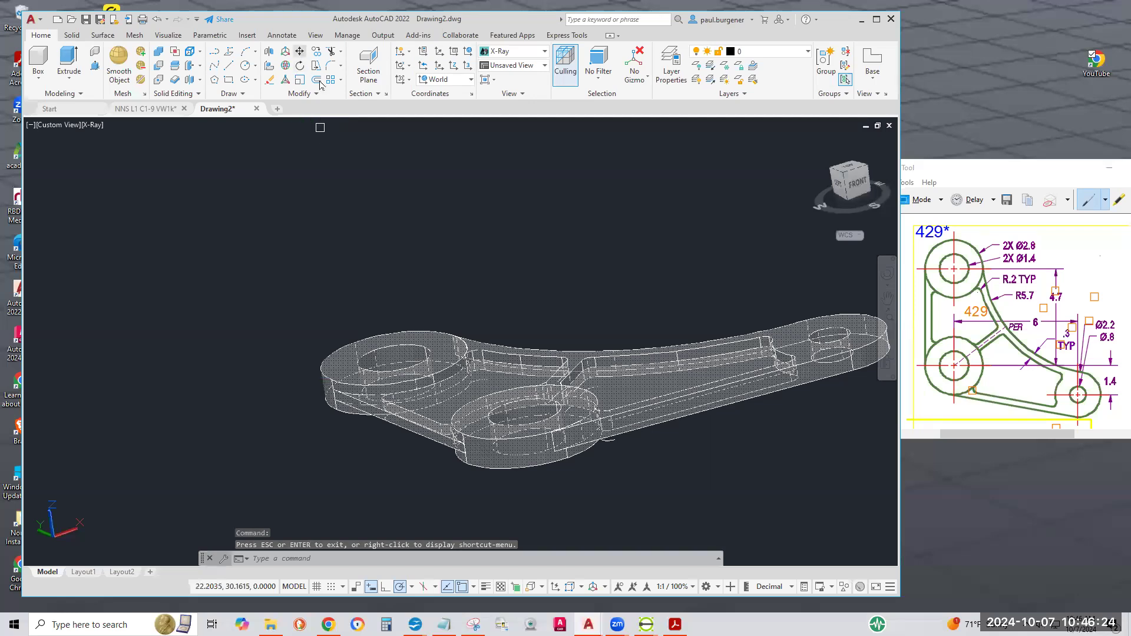
left_click(300, 52)
left_click(636, 393)
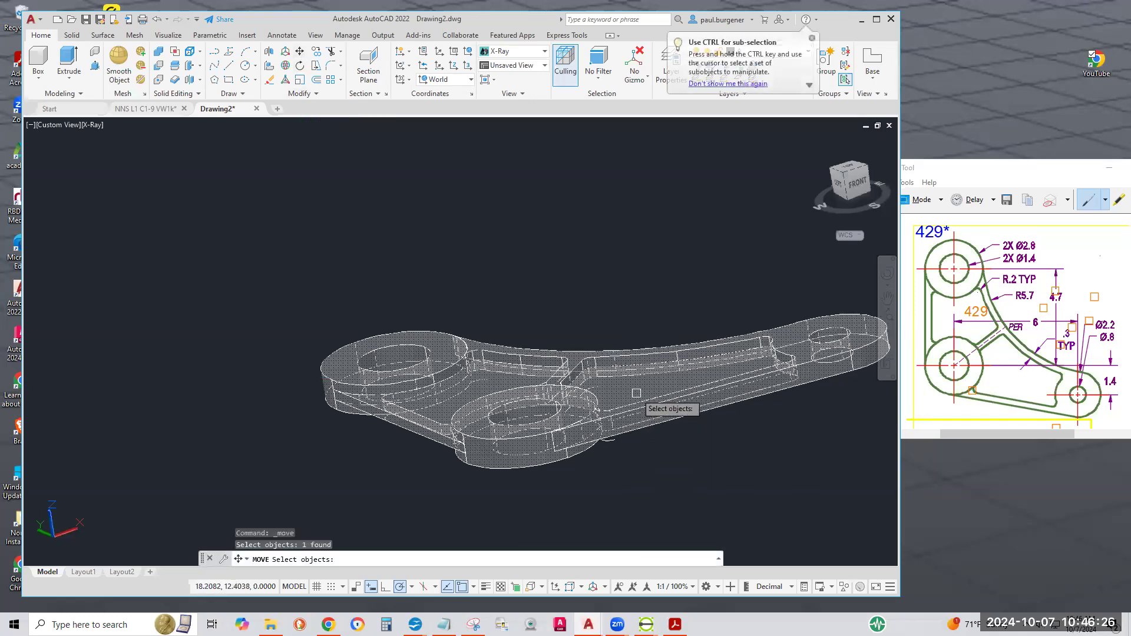
left_click(438, 407)
key("Return")
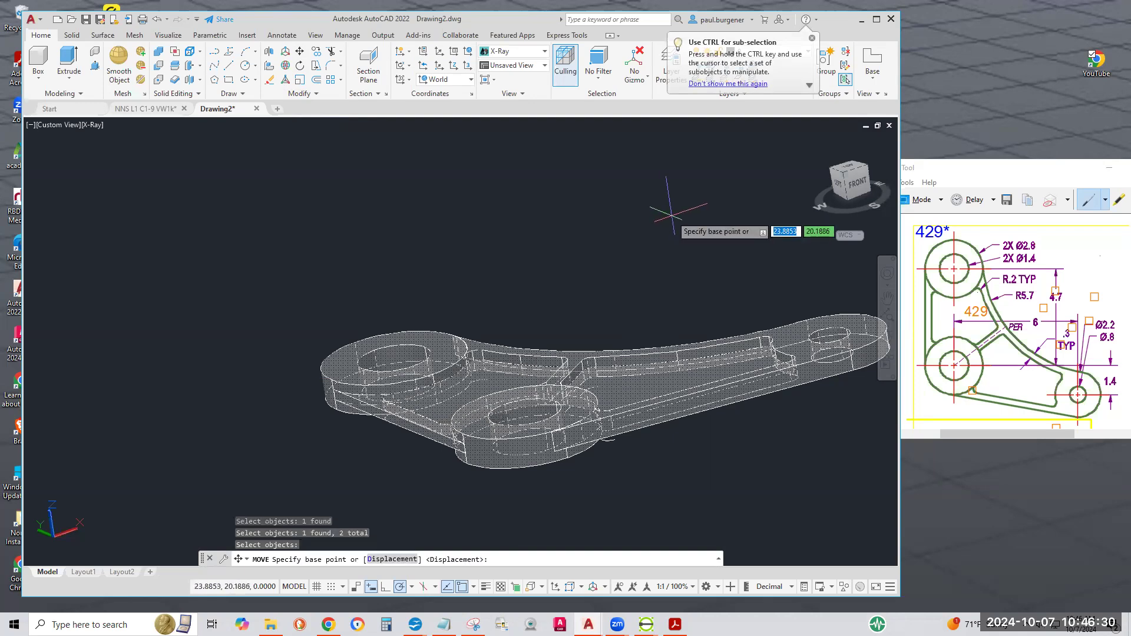
type("0")
key("Tab")
type("0")
key("Tab")
type("0")
key("Return")
type("0")
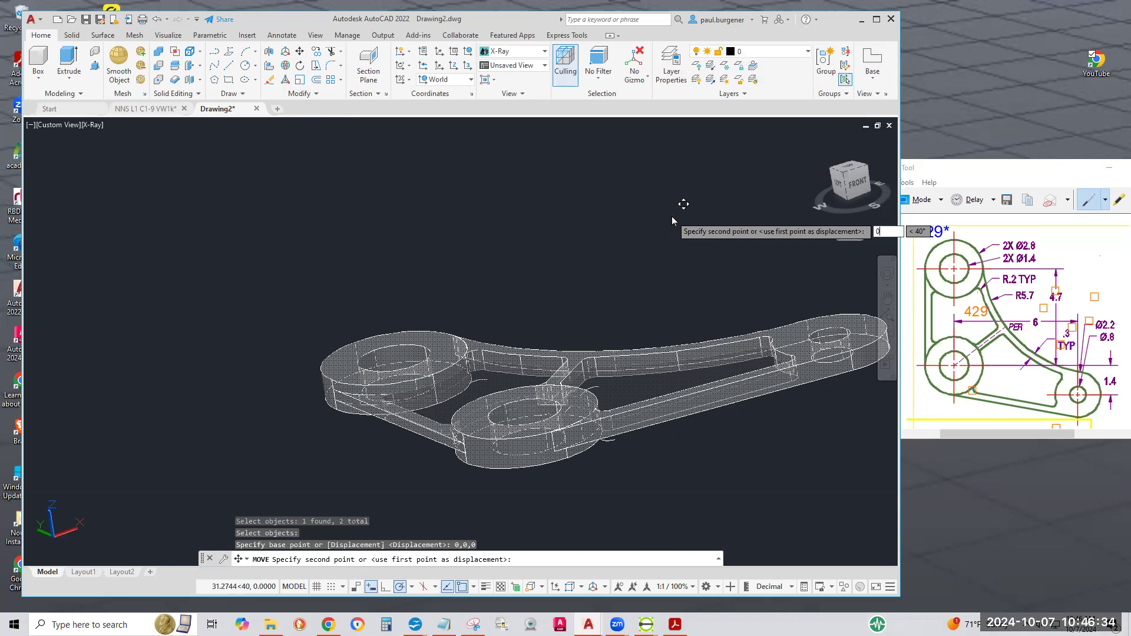
key("Tab")
type("0")
key("Tab")
type(".")
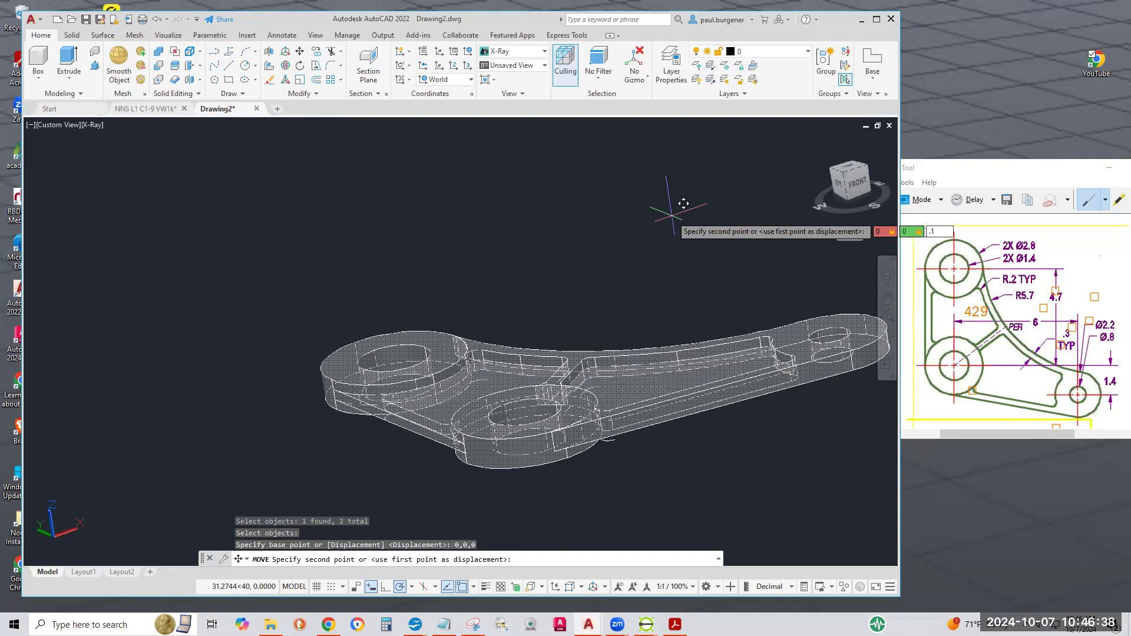
key("Return")
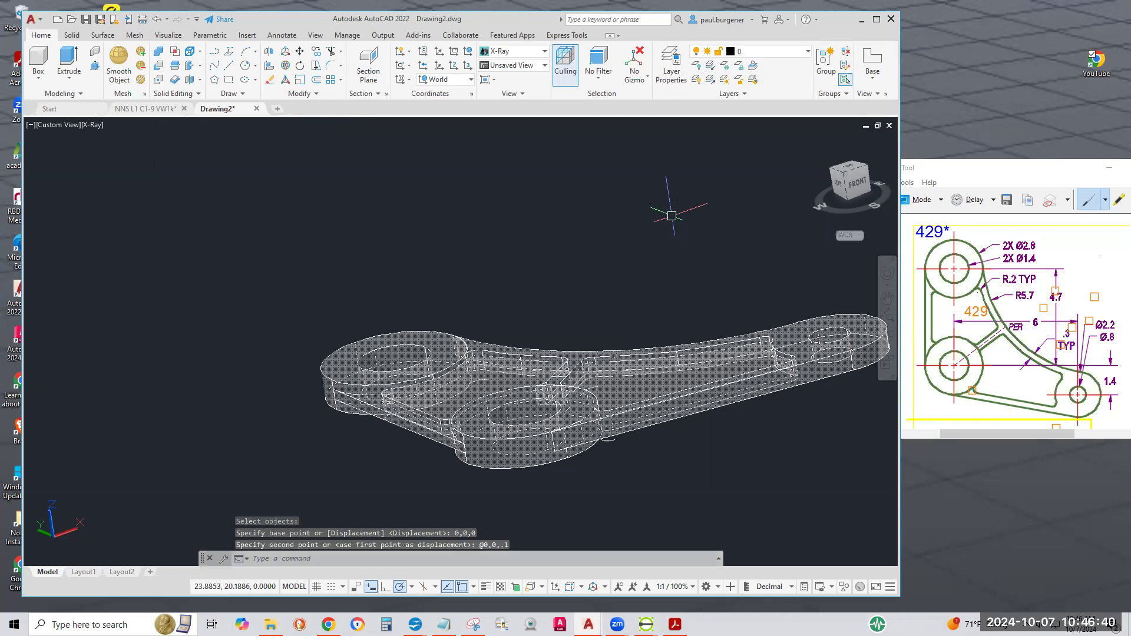
- Switch the bracket's display to the Conceptual visual style and inspect the pocket edges around the large bosses
scroll(371, 380, "up", 5)
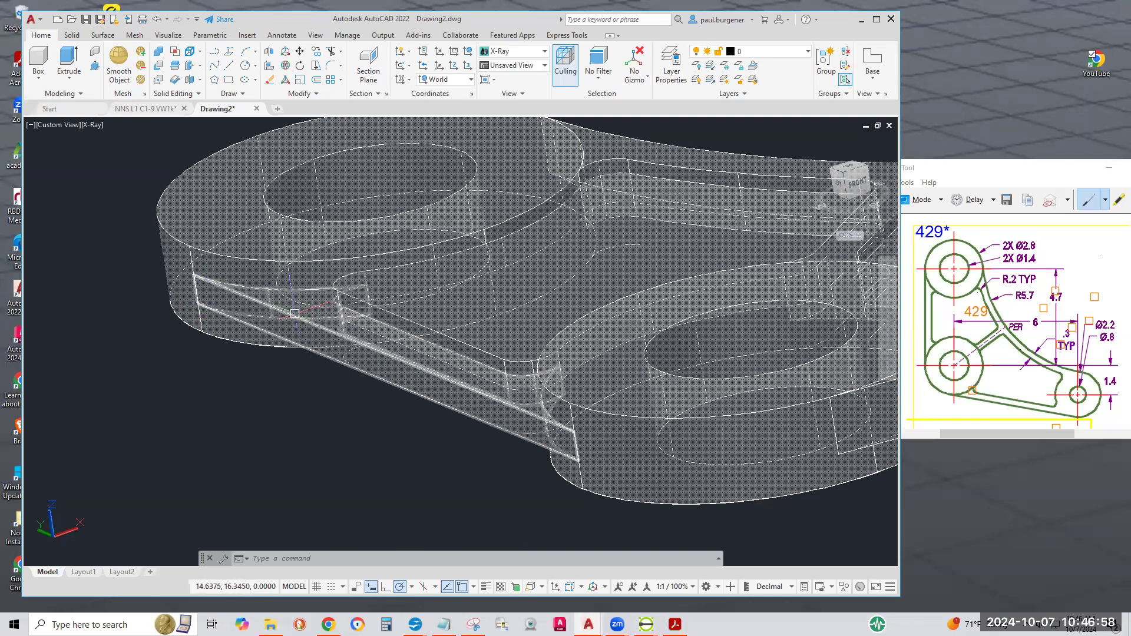
left_click(95, 125)
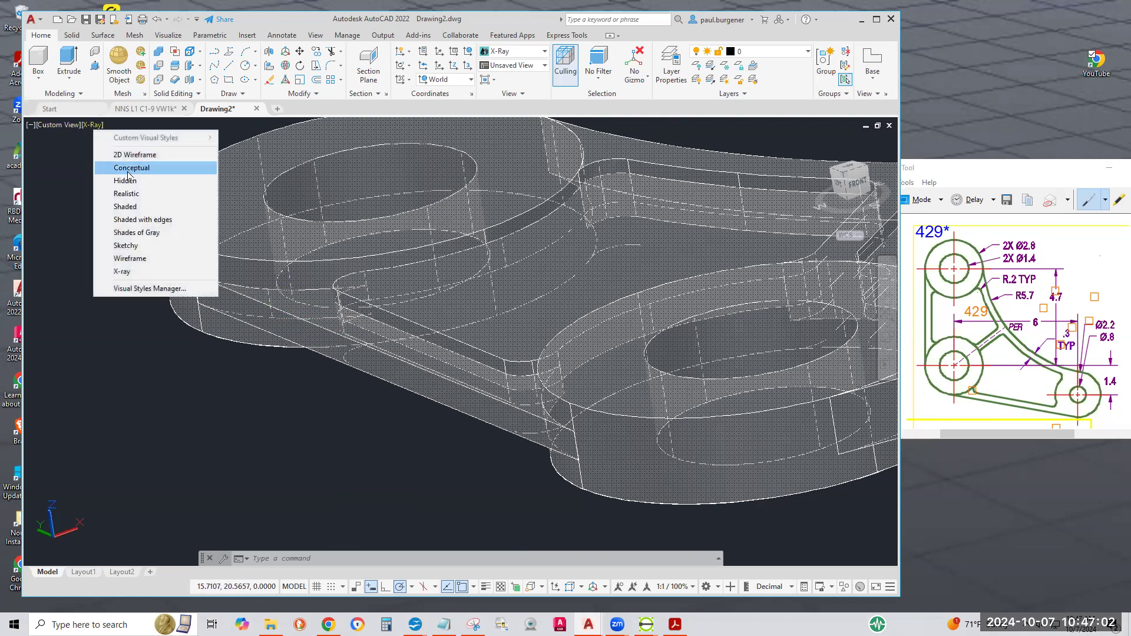
left_click(128, 170)
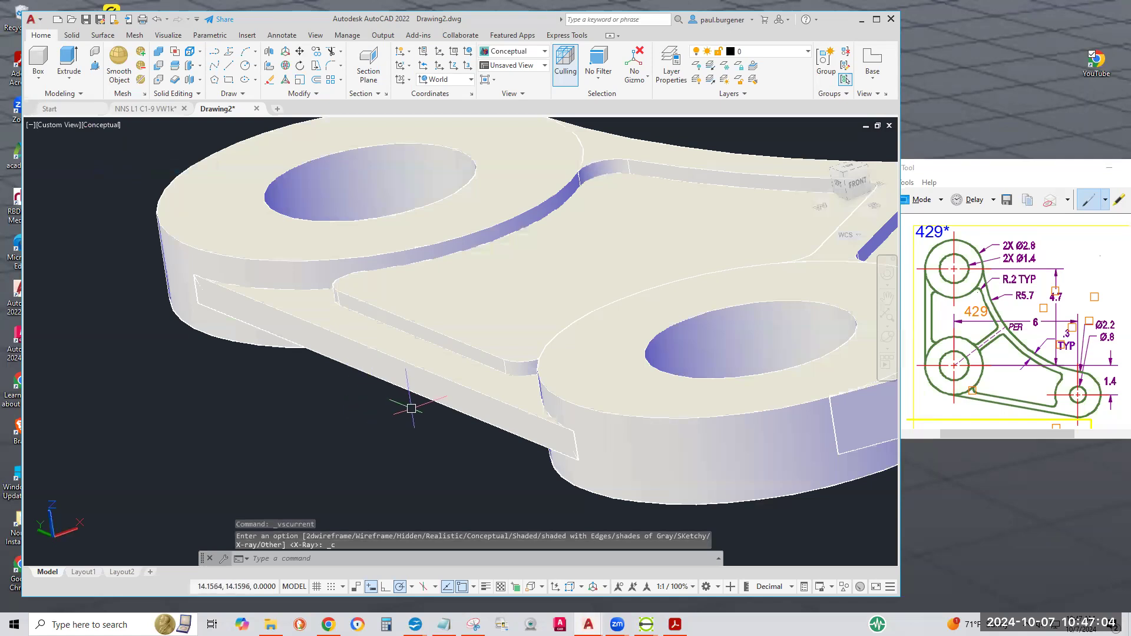
middle_click_drag(676, 208, 149, 299)
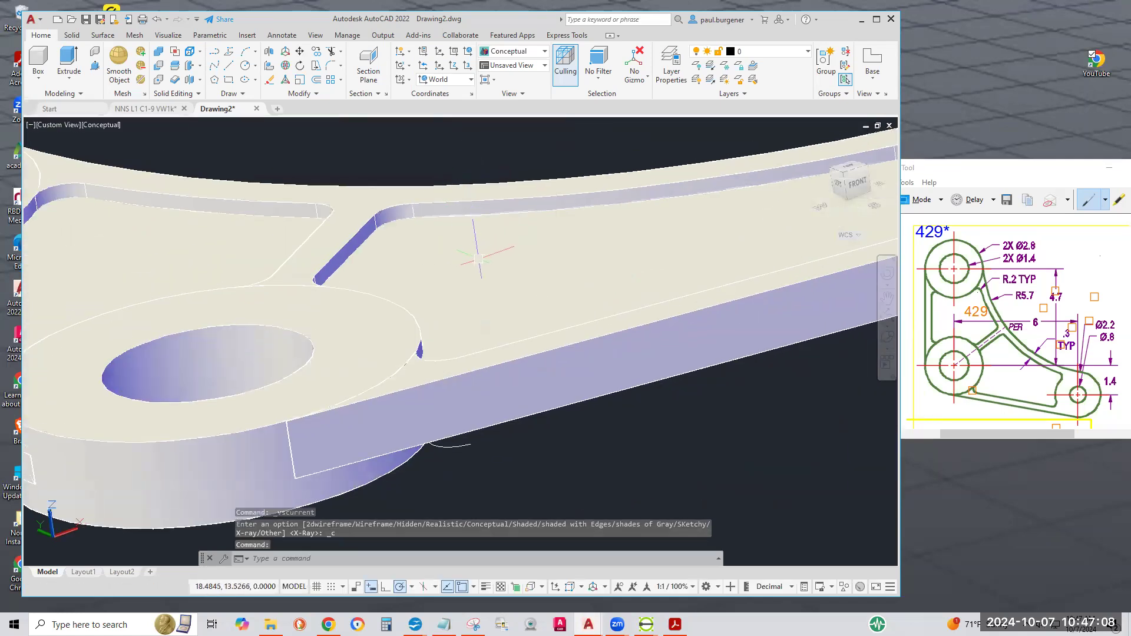
scroll(479, 258, "down", 5)
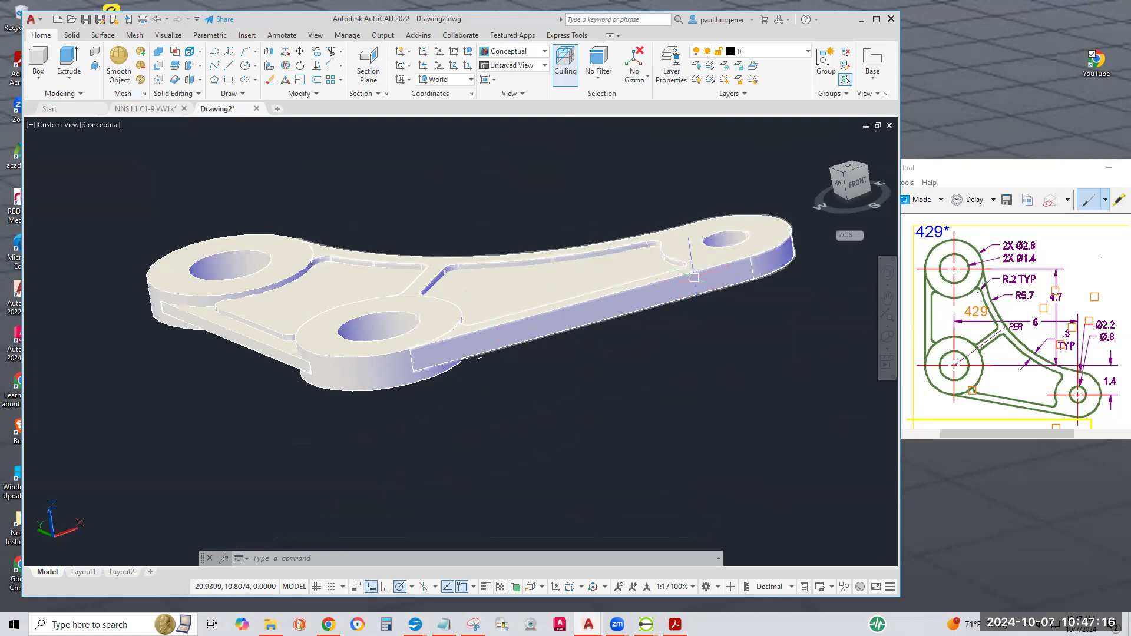
- Move the walls, rib, pocket floors and small boss from 0,0,0 by @0,0,-.1, leaving the two large bosses in place
left_click(888, 337)
left_click_drag(567, 353, 474, 421)
key("Escape")
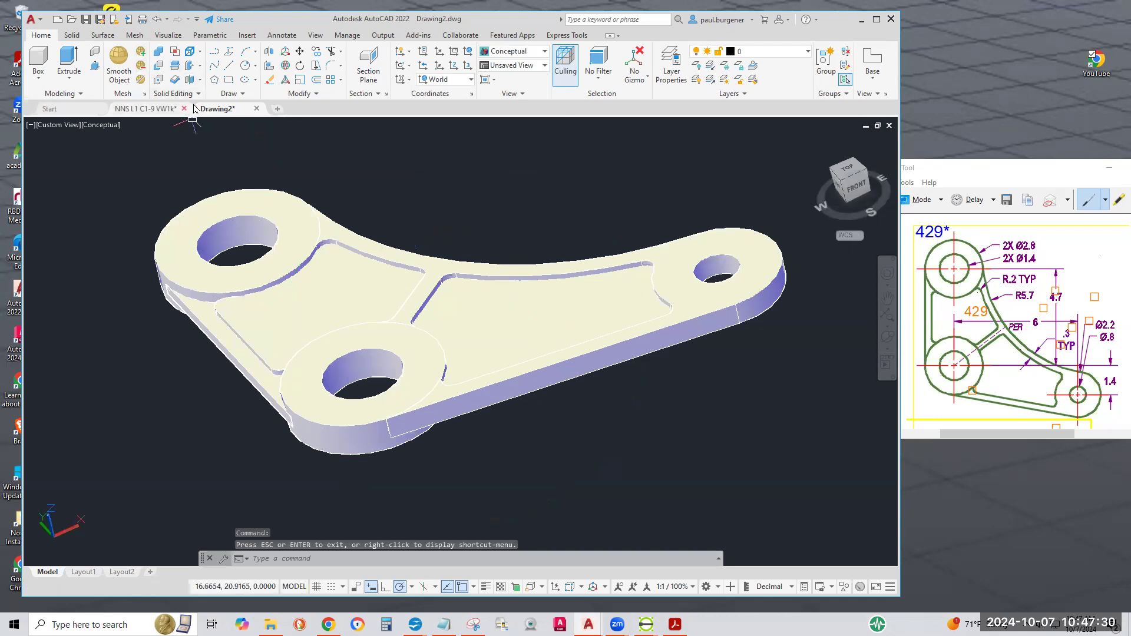
left_click(759, 454)
left_click(556, 197)
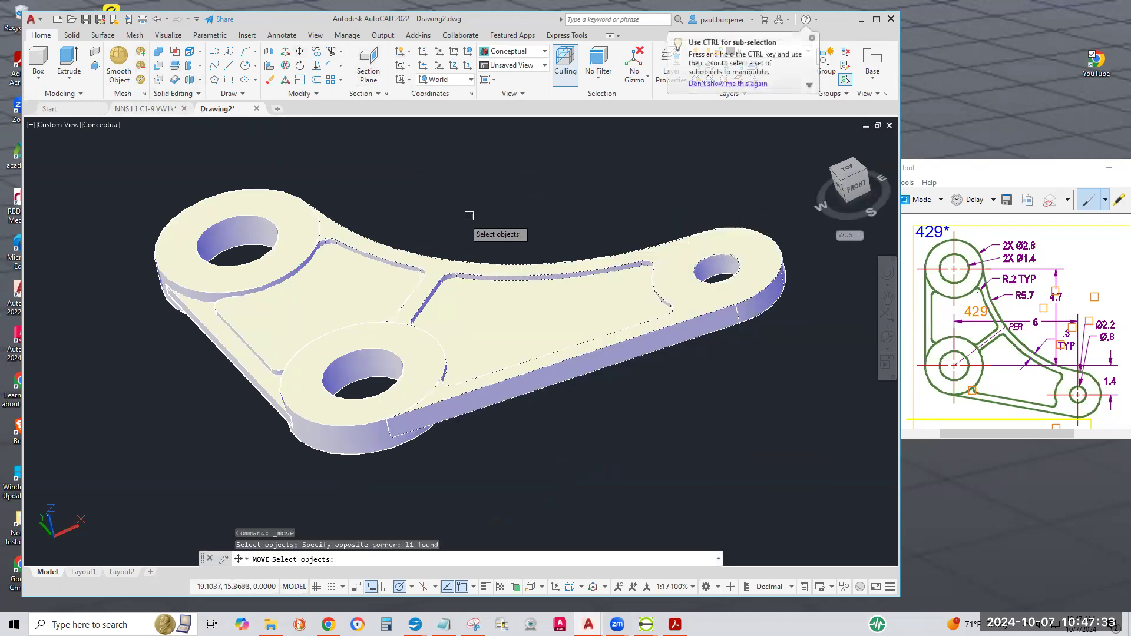
left_click(374, 294)
key("Return")
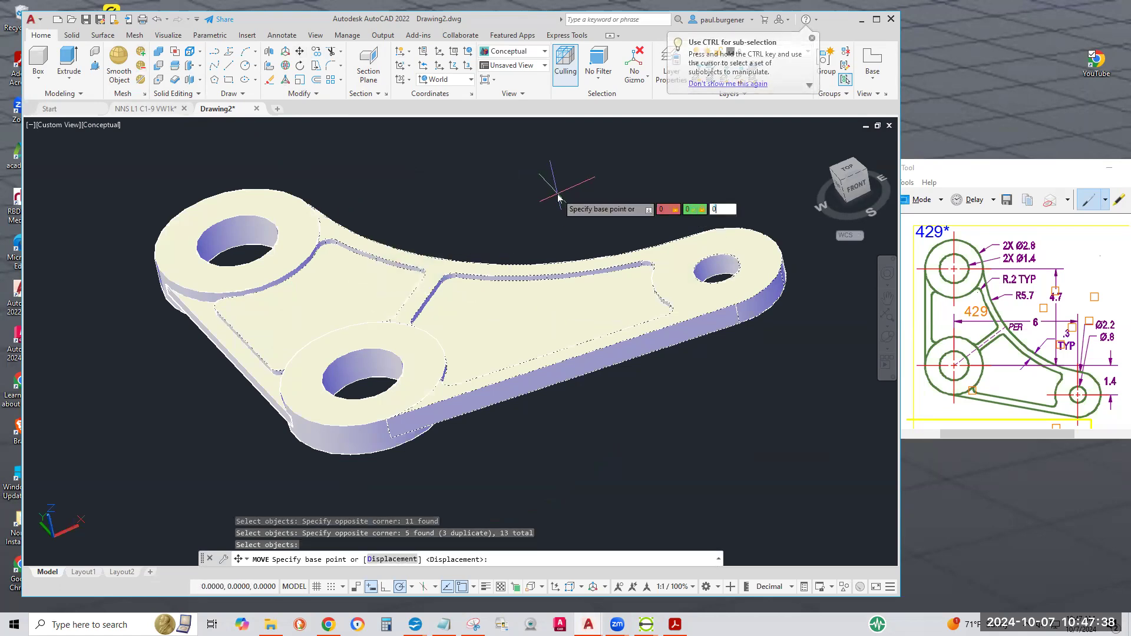
key("Return")
type("0")
key("Tab")
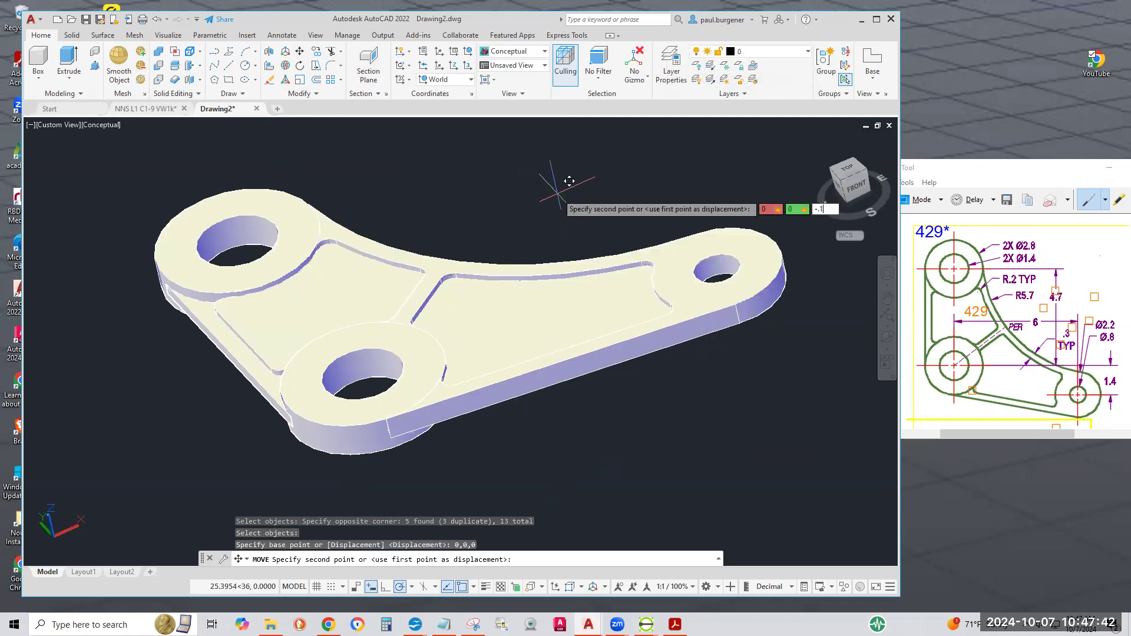
key("Return")
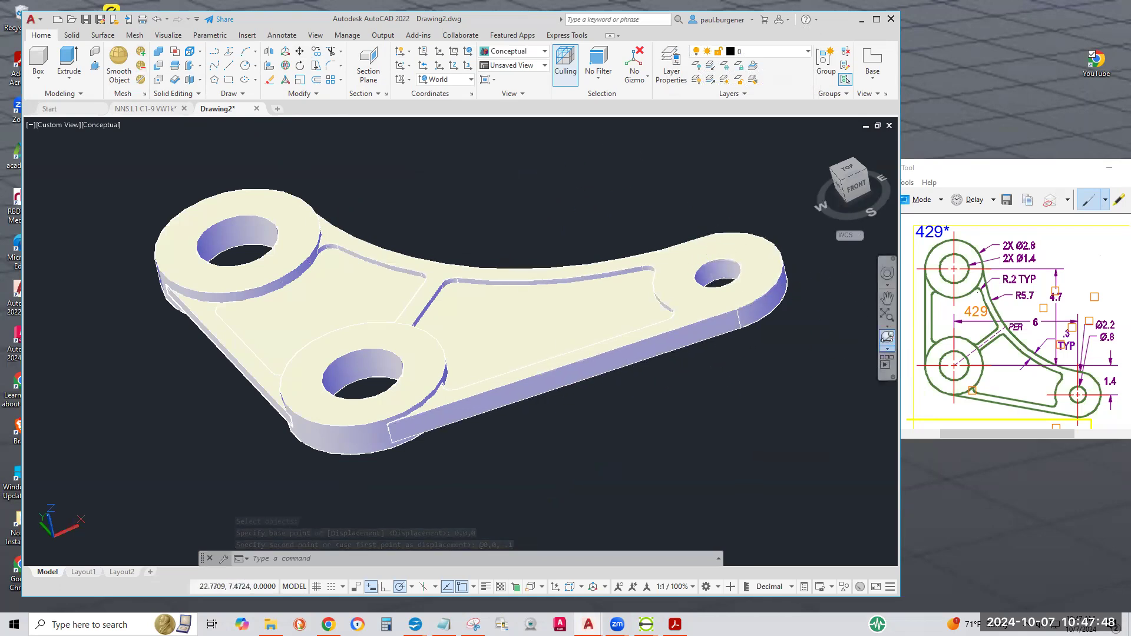
- Examine the bracket from below and along the straight wall between the two large bosses
left_click(887, 337)
left_click_drag(513, 387, 476, 257)
scroll(436, 339, "up", 5)
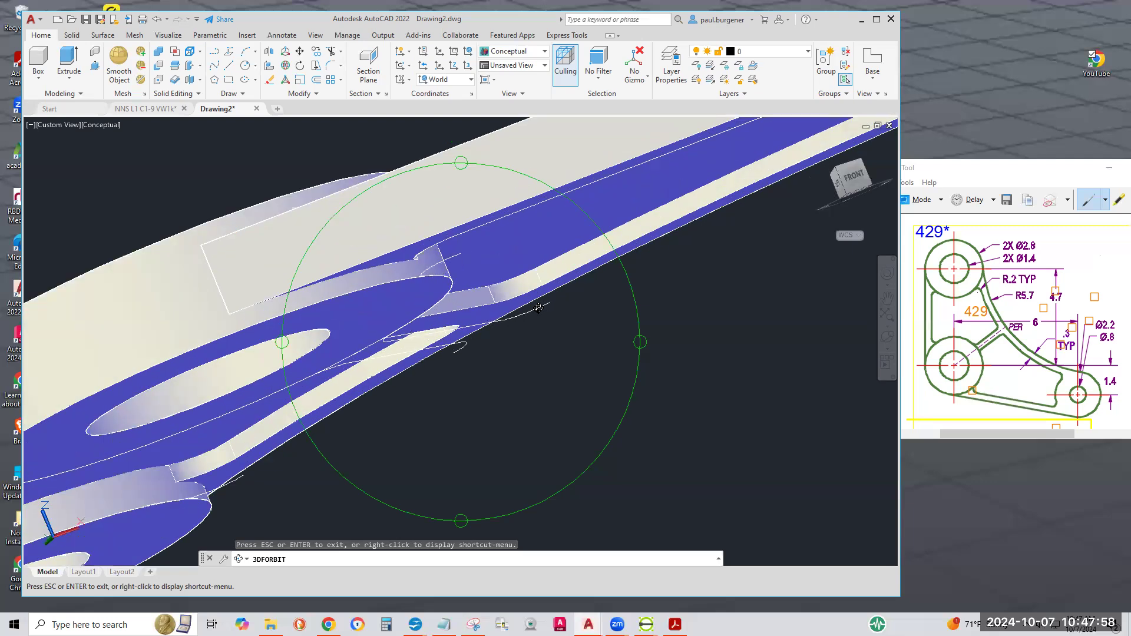
mouse_move(433, 374)
left_mouse_down()
mouse_move(484, 327)
mouse_move(589, 384)
mouse_move(639, 348)
mouse_move(581, 429)
mouse_move(469, 440)
mouse_move(464, 430)
mouse_move(472, 453)
mouse_move(490, 432)
mouse_move(494, 452)
left_mouse_up()
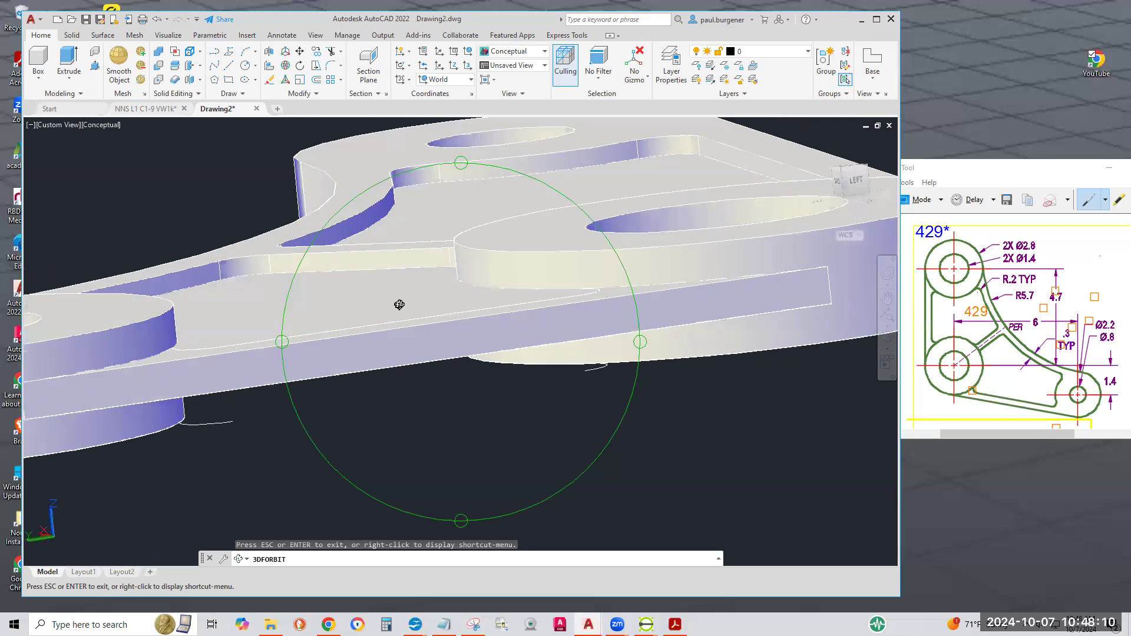
middle_click_drag(440, 405, 545, 373)
key("Escape")
key("Escape")
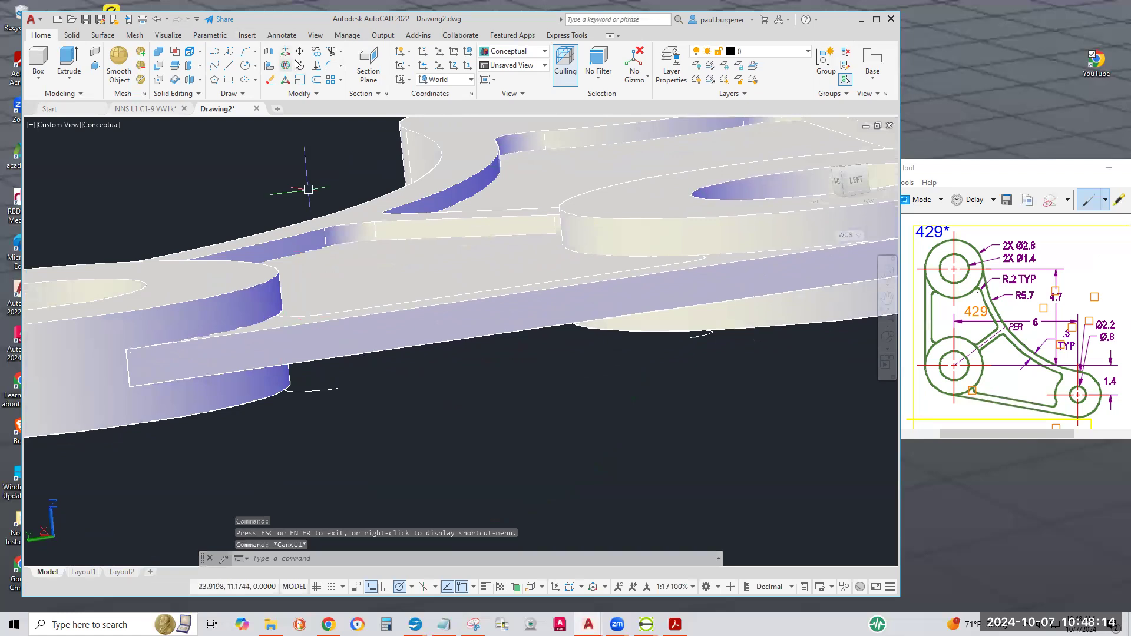
- Copy the straight wall between the two large bosses upward, from its lower end corner to the midpoint of its vertical end edge
left_click(313, 52)
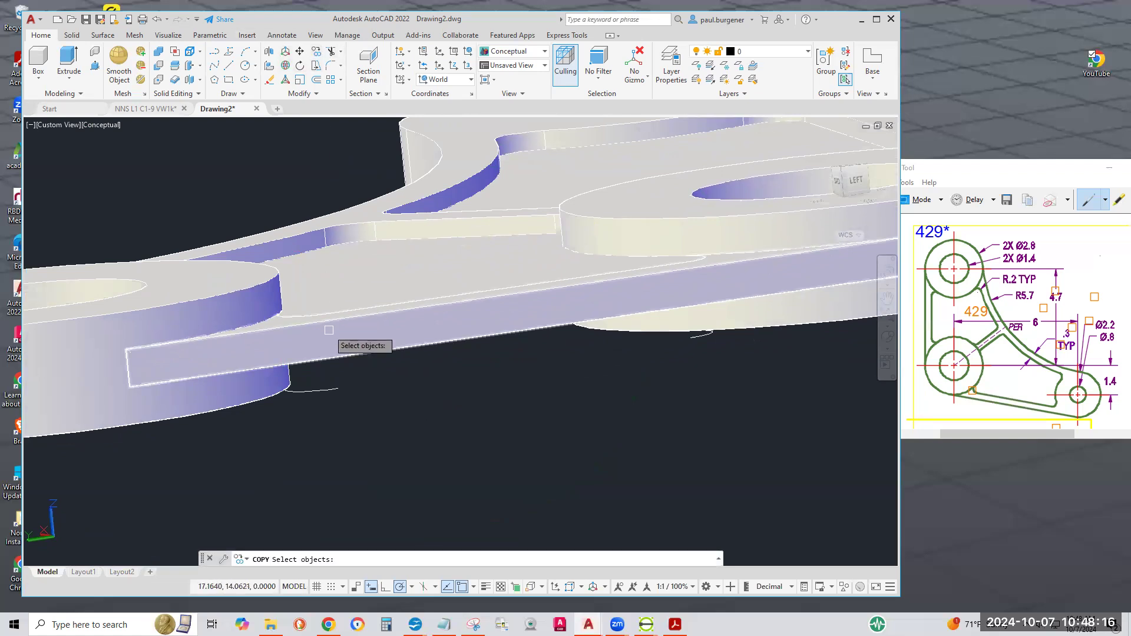
left_click(329, 330)
key("Return")
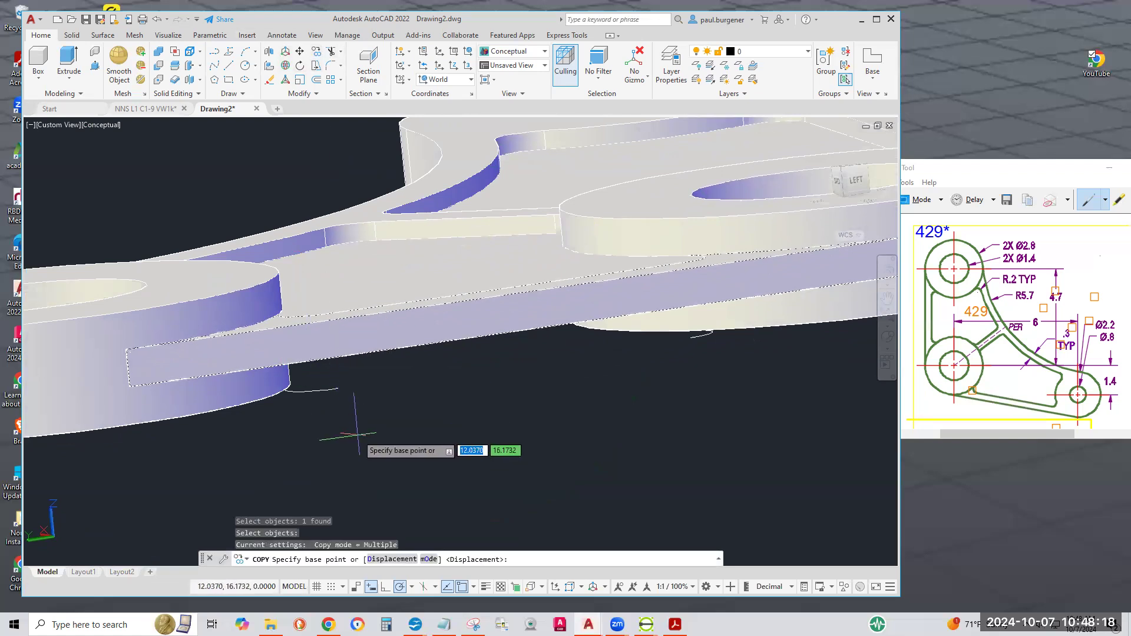
left_click(129, 383)
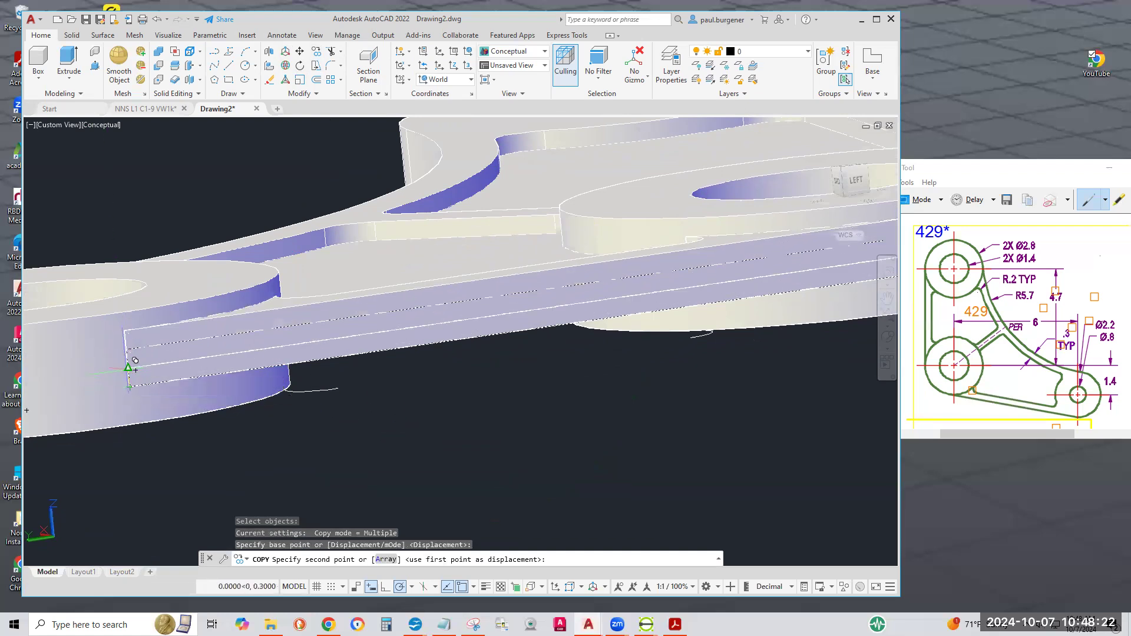
left_click(129, 368)
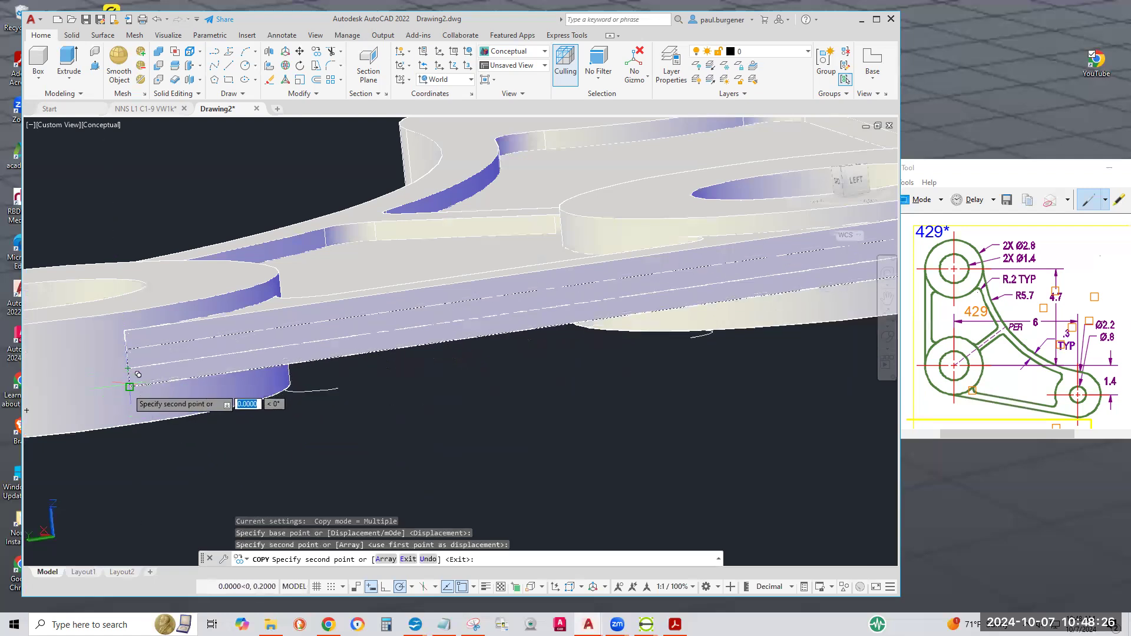
key("Return")
- Copy the original straight wall downward, from the upper copy's lower end corner to the original wall's lower end corner
key("Return")
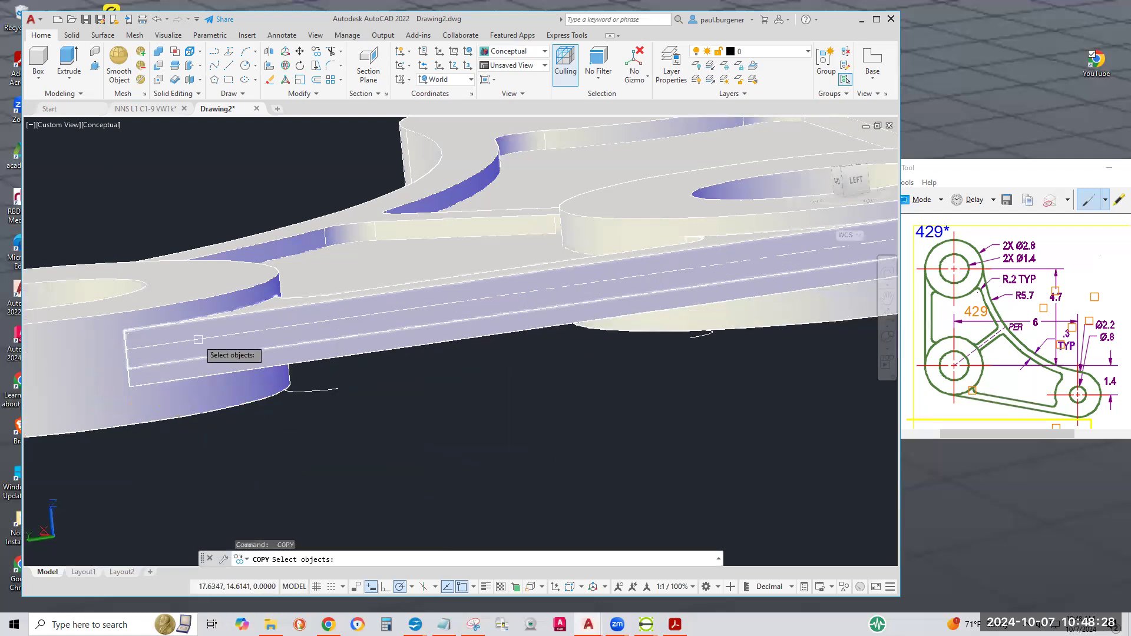
left_click(202, 376)
key("Return")
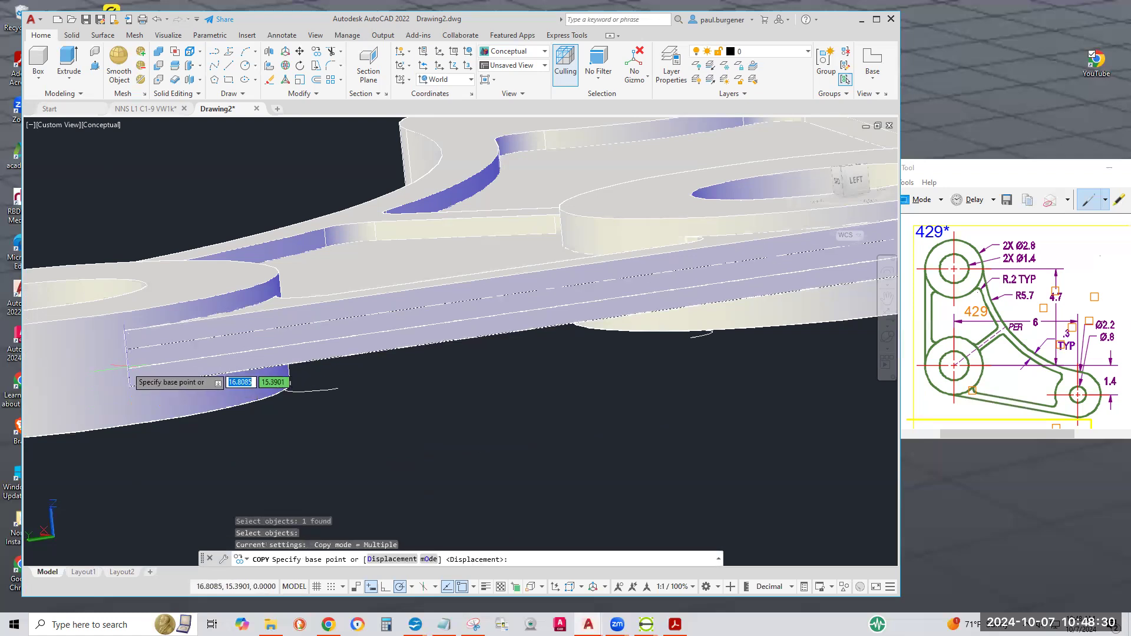
left_click(129, 369)
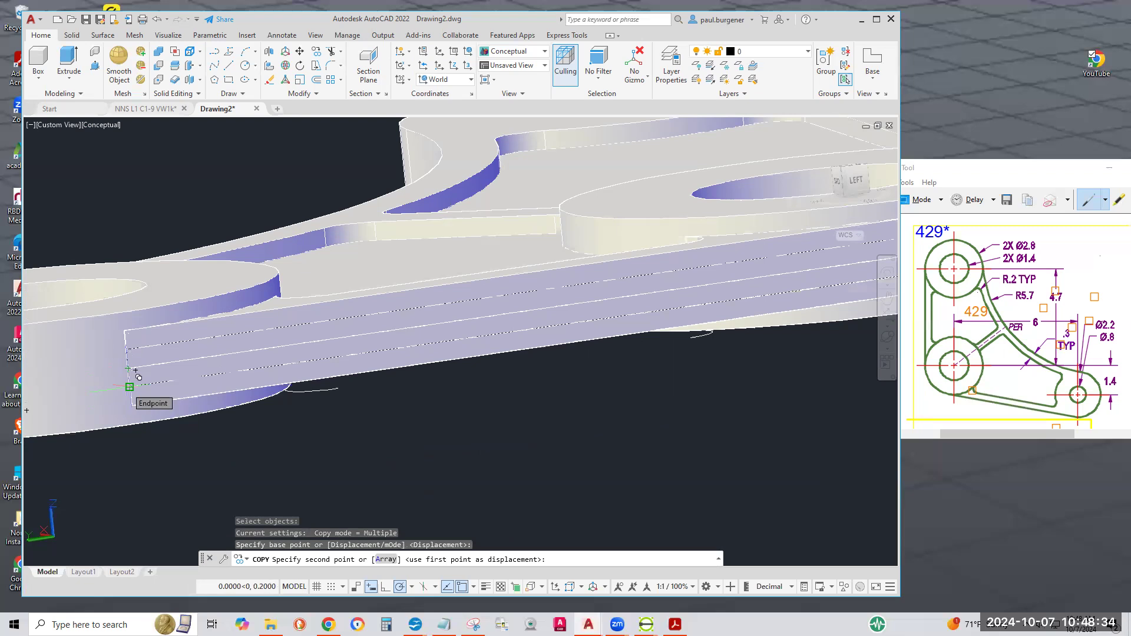
left_click(135, 373)
key("Return")
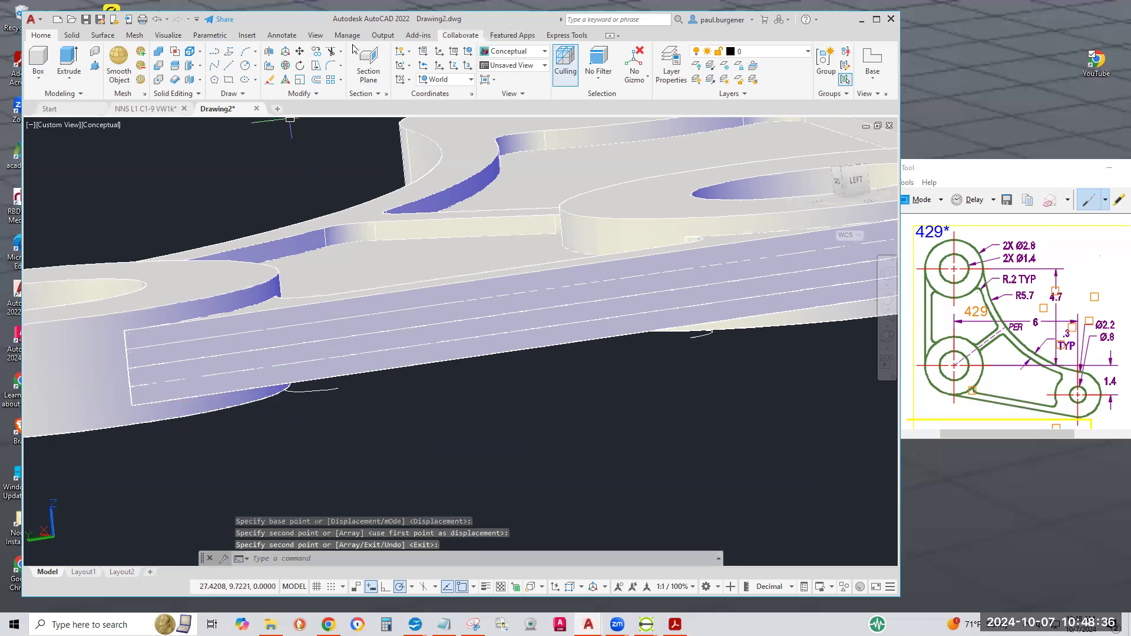
- Union the straight wall between the large bosses with its upper and lower copies
left_click(159, 52)
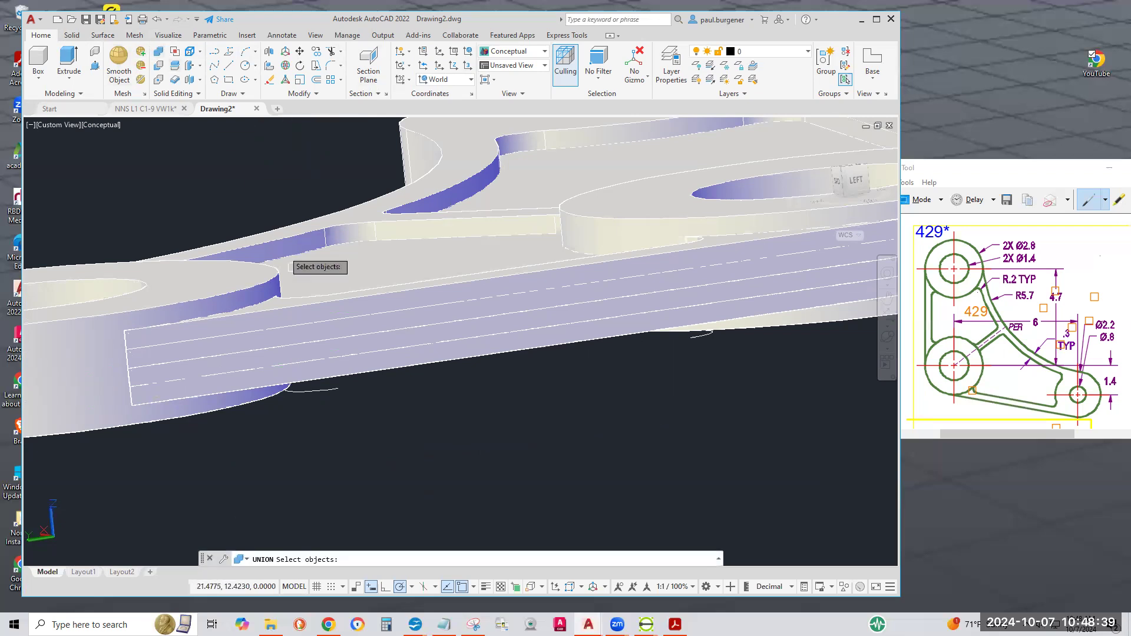
left_click(304, 307)
left_click(303, 319)
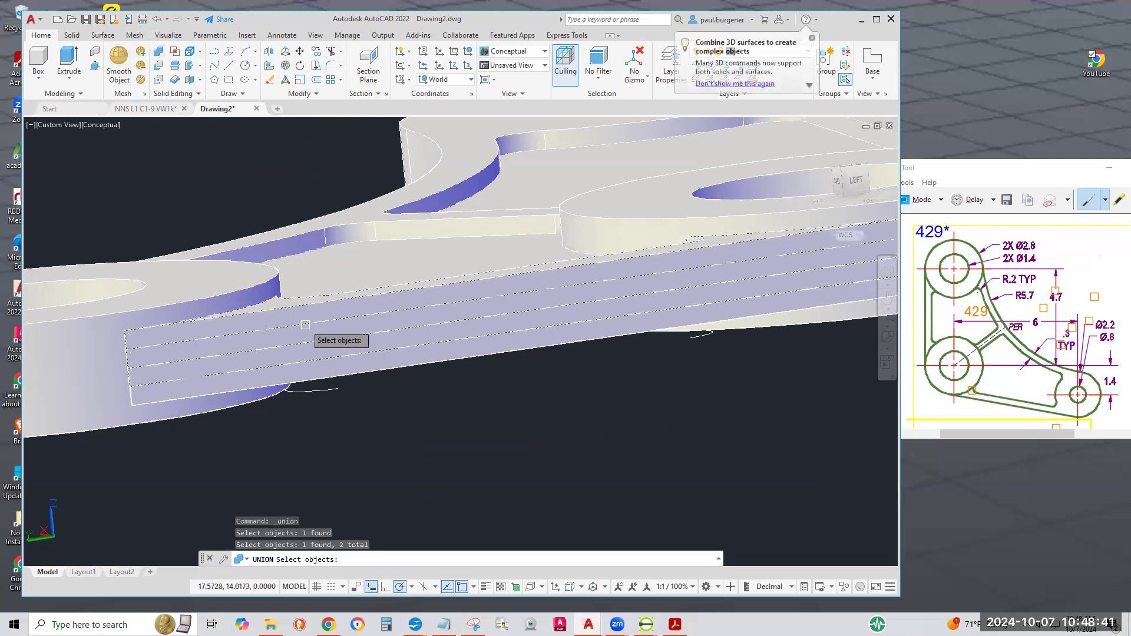
left_click(332, 377)
key("Return")
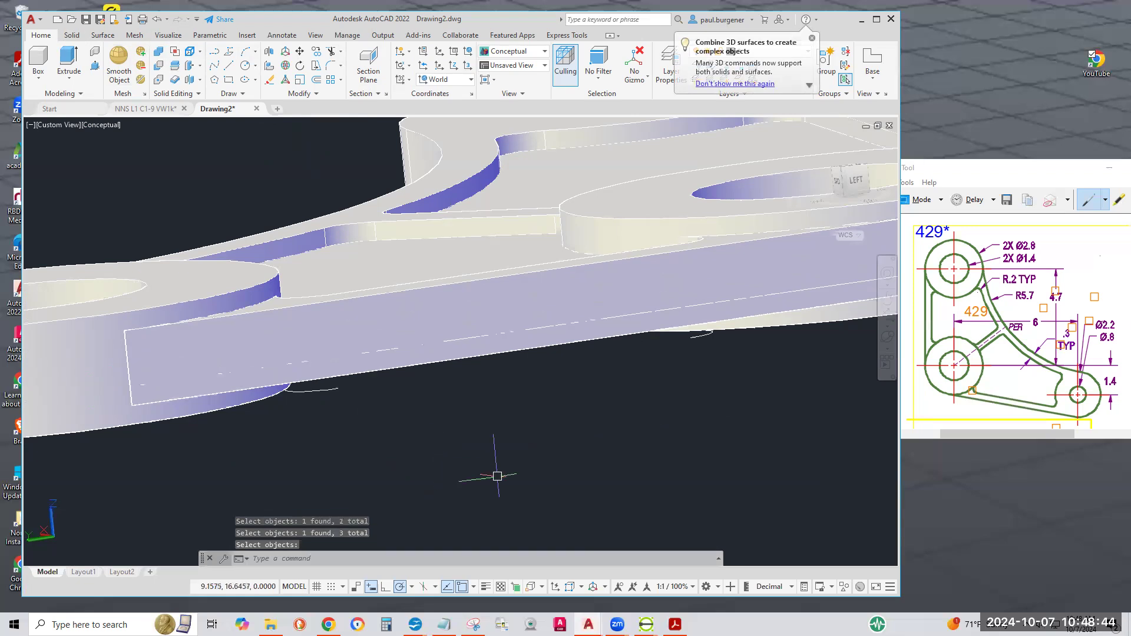
- Move the six bracket solids 10 units in the 270° direction, away from the original flat outline
scroll(674, 457, "down", 5)
middle_click_drag(674, 457, 464, 398)
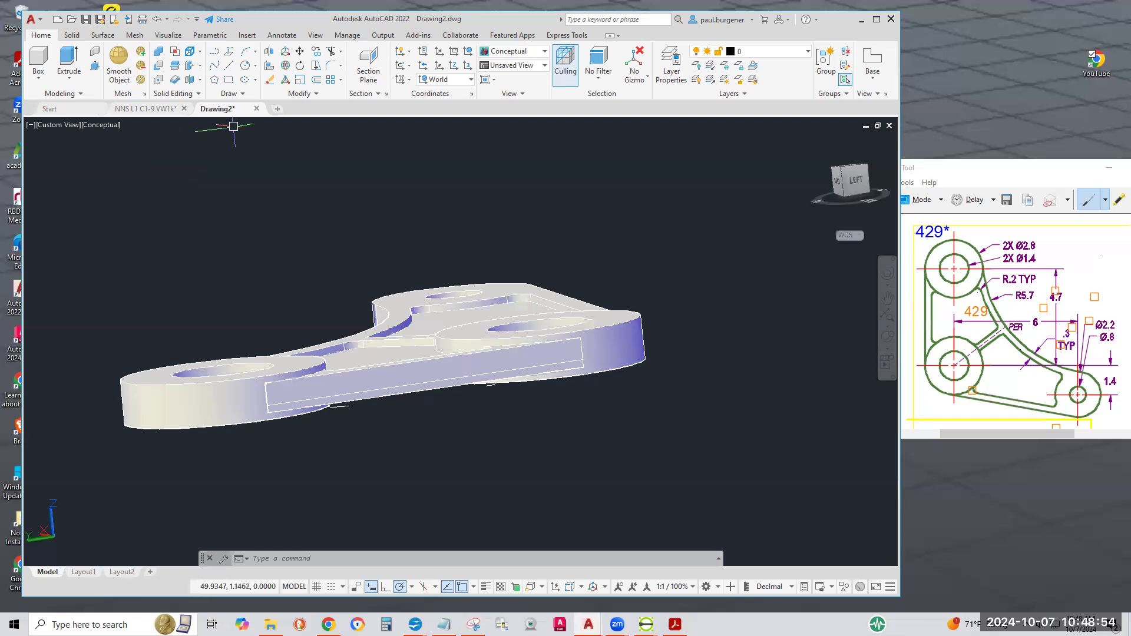
left_click(302, 55)
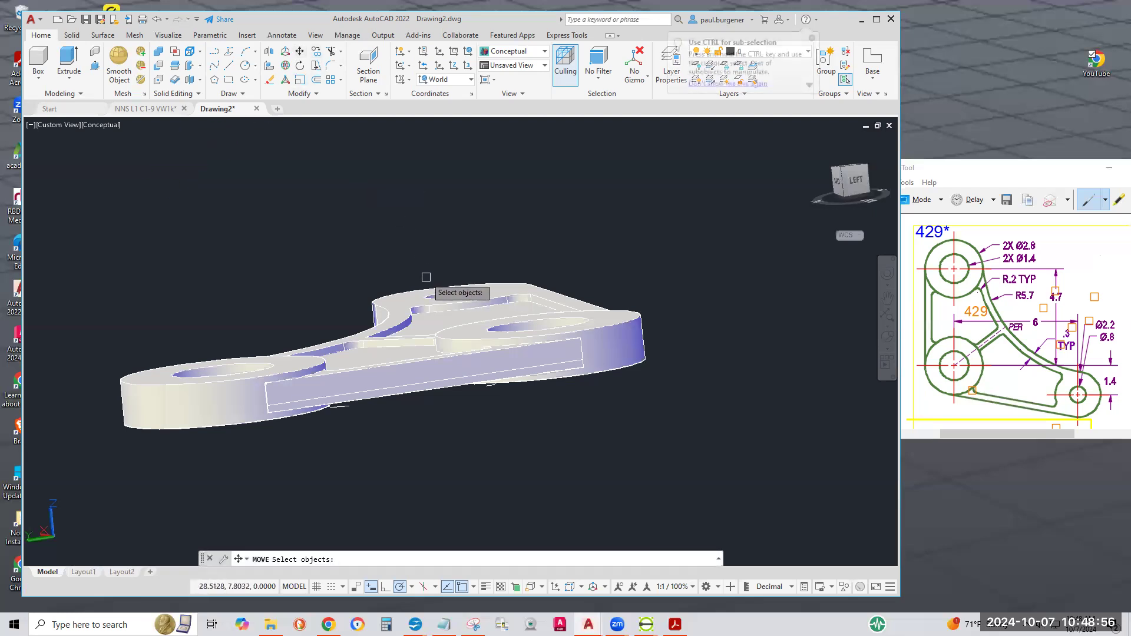
left_click(434, 300)
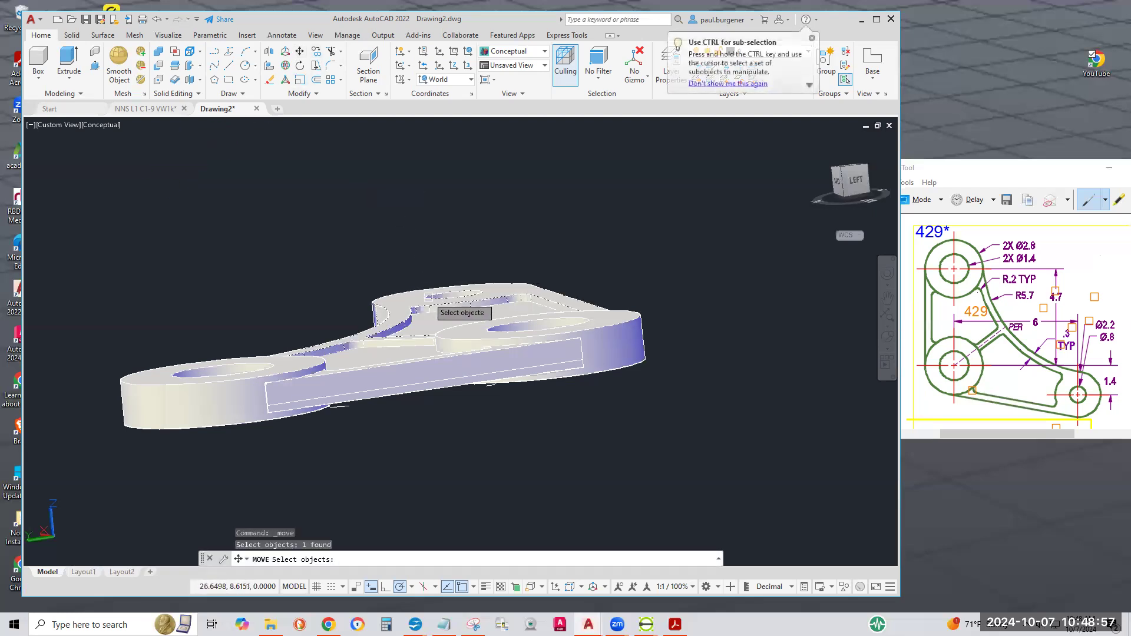
left_click(464, 329)
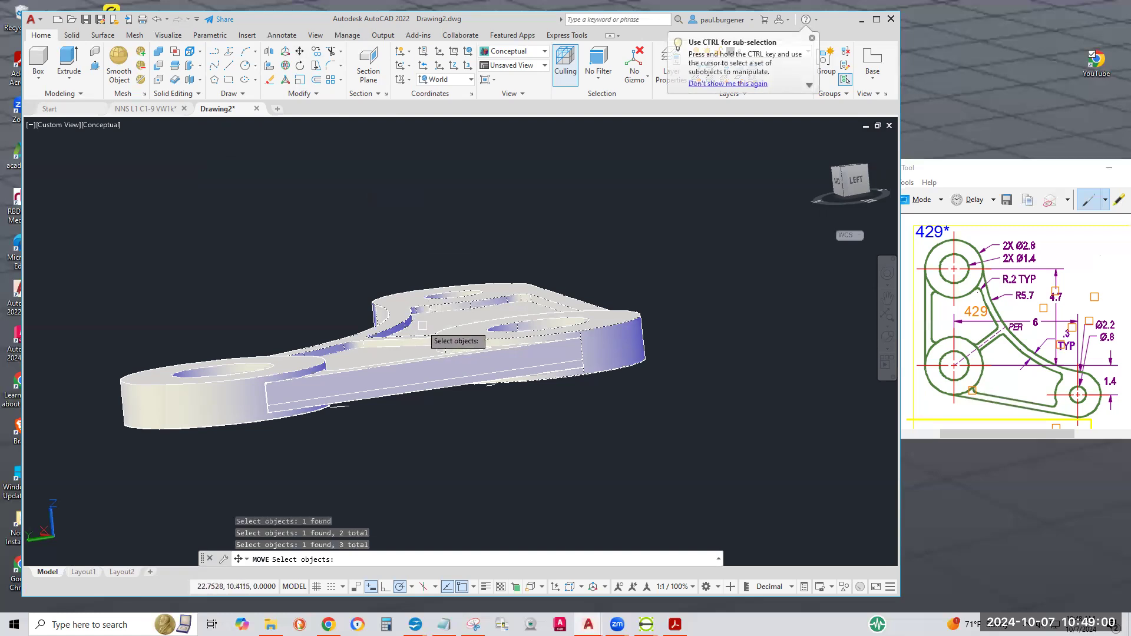
left_click(371, 357)
left_click(218, 381)
left_click(353, 406)
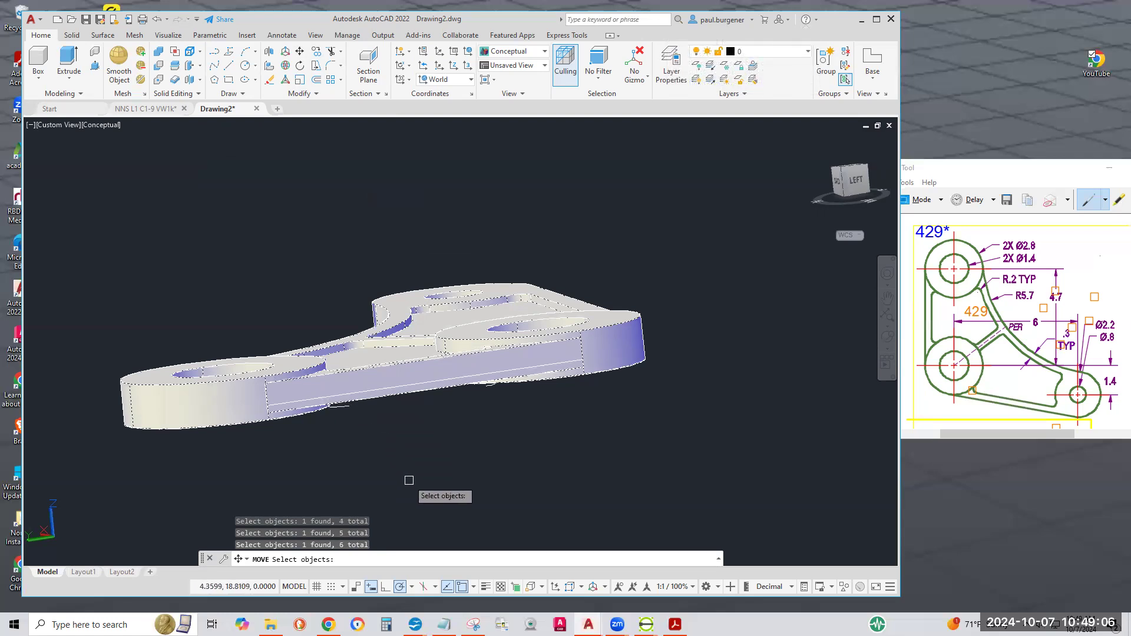
key("Return")
left_click(357, 475)
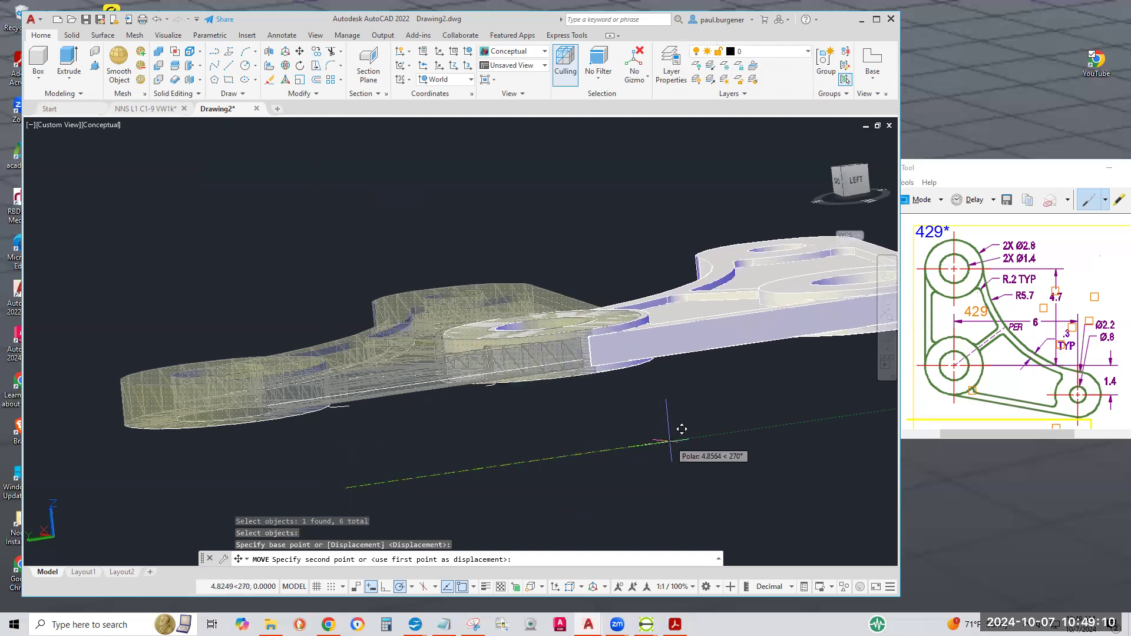
middle_click_drag(764, 408, 445, 418)
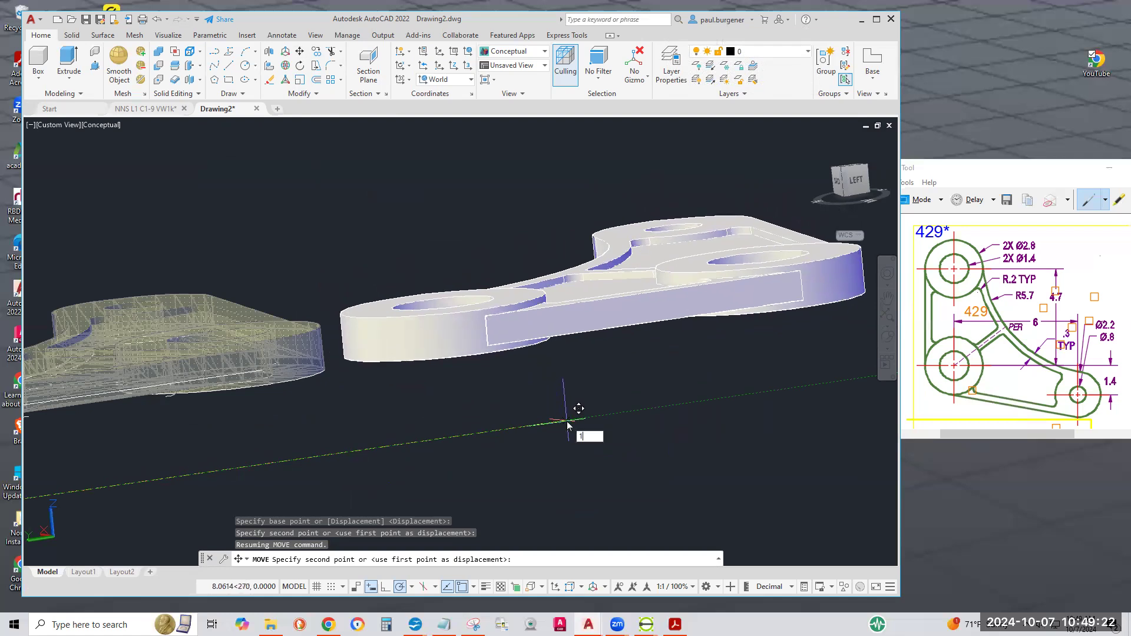
key("Return")
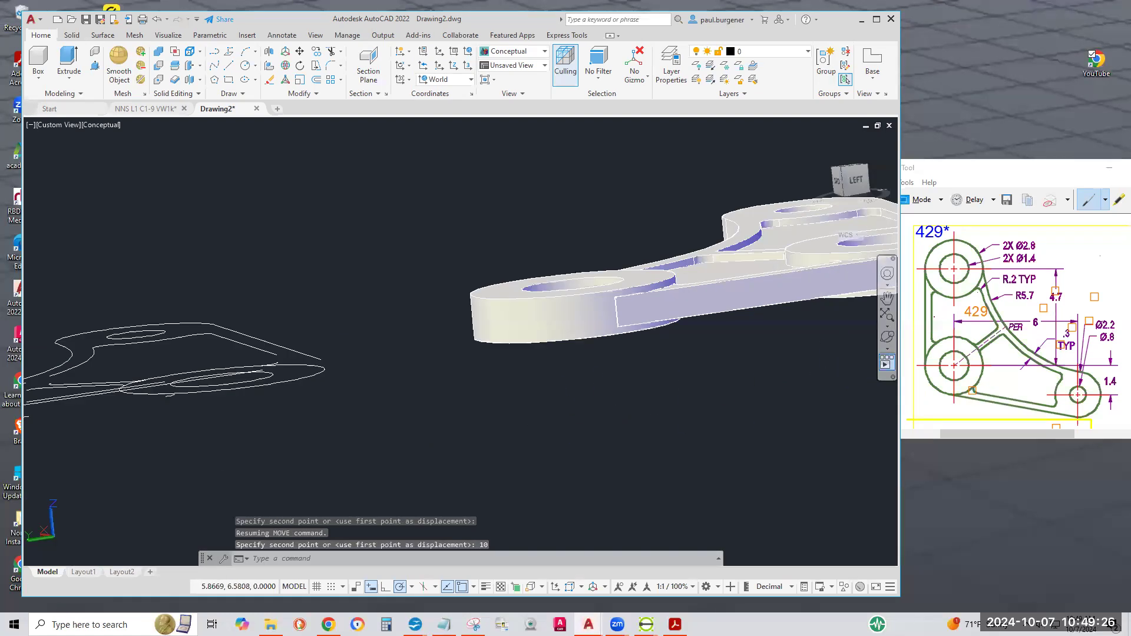
- Examine the moved bracket solids and the separate flat outline from several angles, ending with a view of the underside
key("Escape")
key("Escape")
left_click(888, 337)
left_click_drag(791, 364, 677, 441)
left_click_drag(487, 394, 538, 423)
middle_click_drag(620, 387, 404, 349)
left_click_drag(692, 391, 639, 393)
left_click_drag(478, 380, 738, 409)
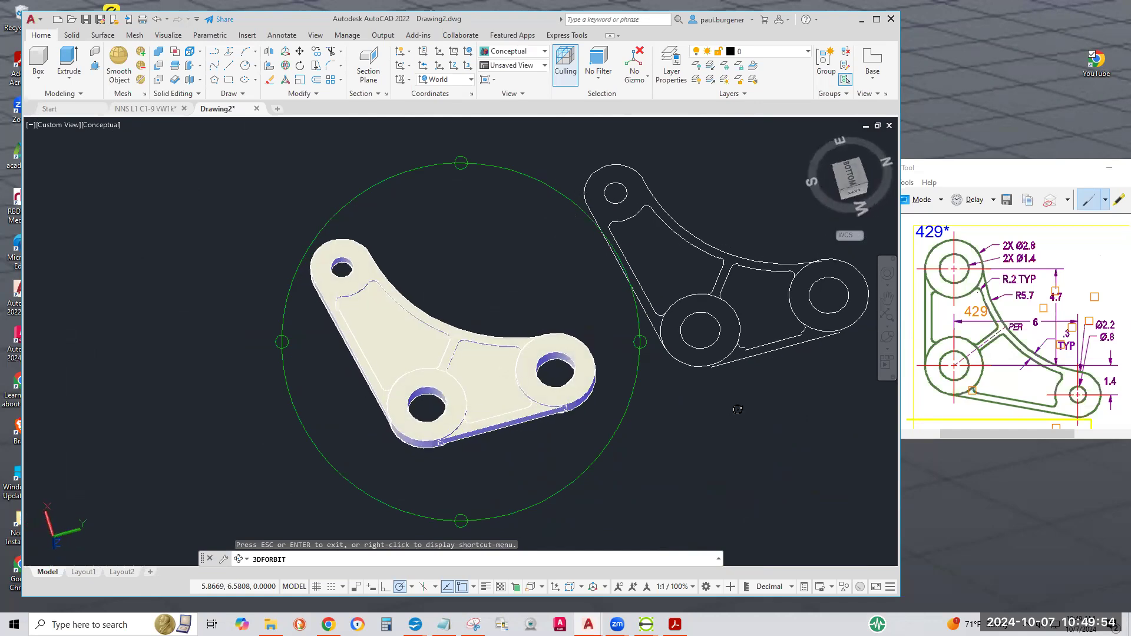
key("Escape")
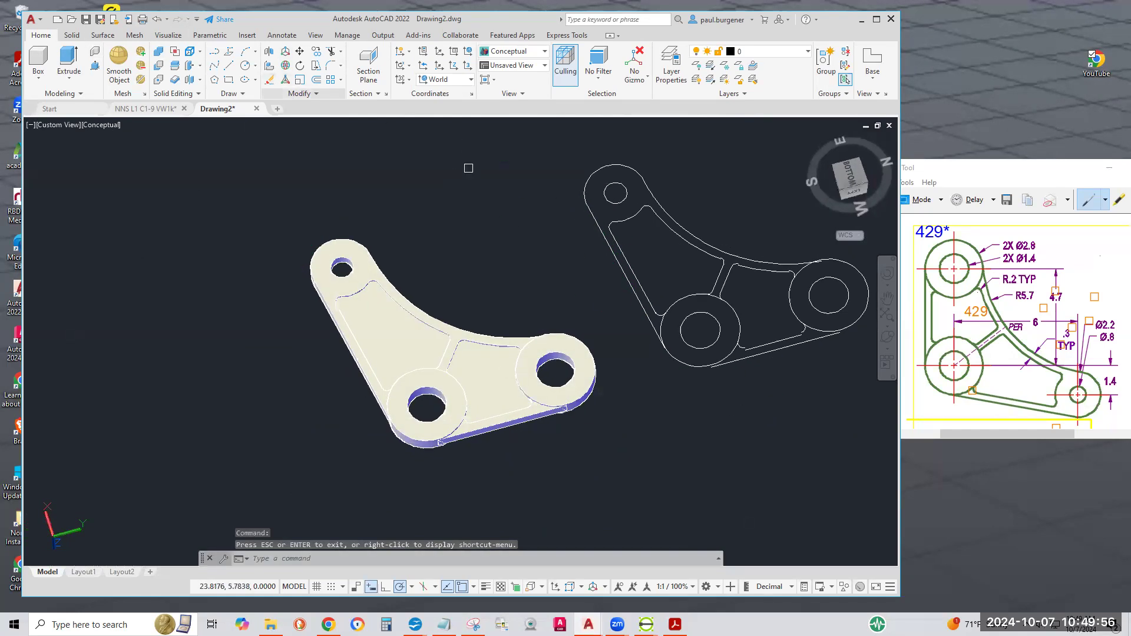
- Erase all the leftover flat outline geometry beside the bracket solids
type("e")
key("Return")
mouse_move(849, 389)
left_mouse_down()
mouse_move(825, 248)
mouse_move(683, 162)
mouse_move(579, 131)
mouse_move(591, 285)
mouse_move(786, 422)
mouse_move(813, 425)
left_mouse_up()
left_click(856, 375)
left_click(824, 294)
key("Return")
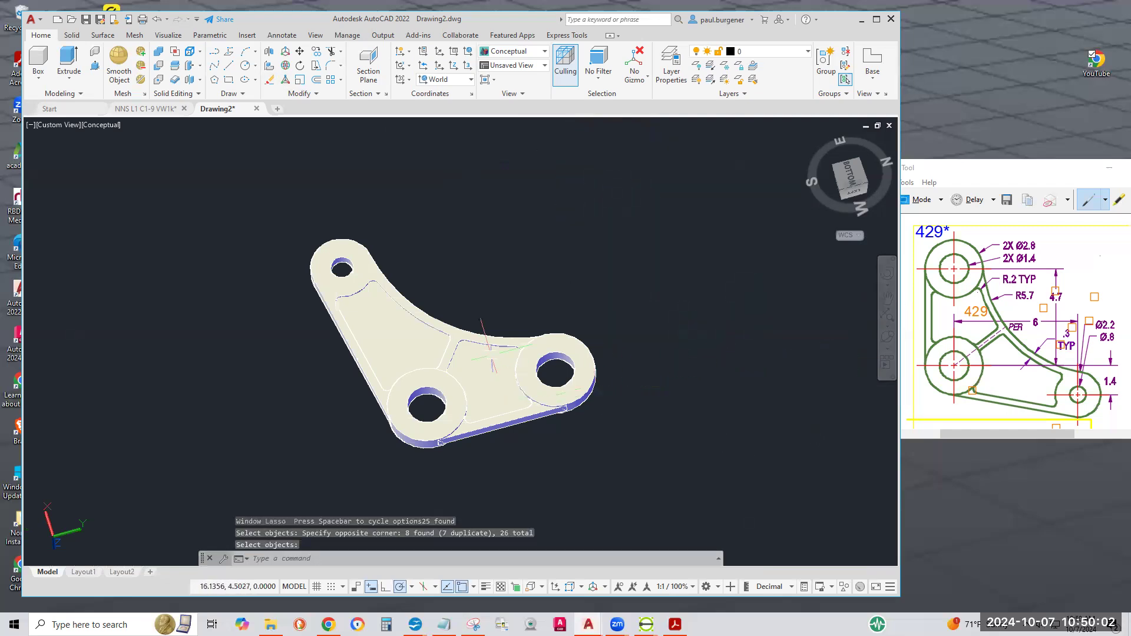
- Show the bracket in the Top view with the 2D Wireframe visual style
left_click(67, 126)
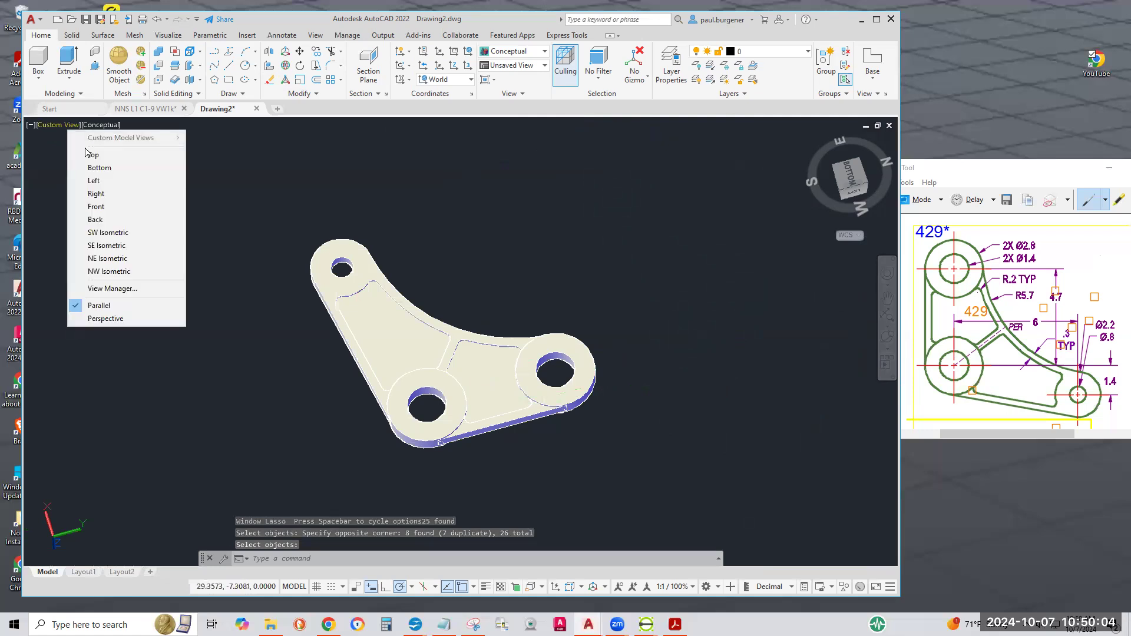
left_click(89, 155)
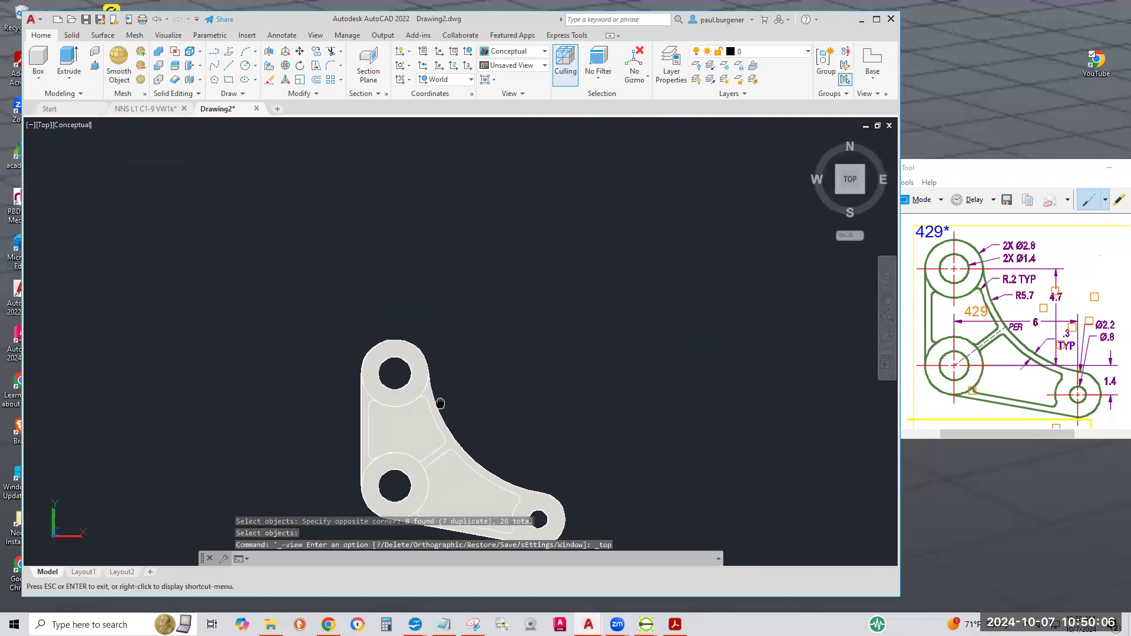
key("Escape")
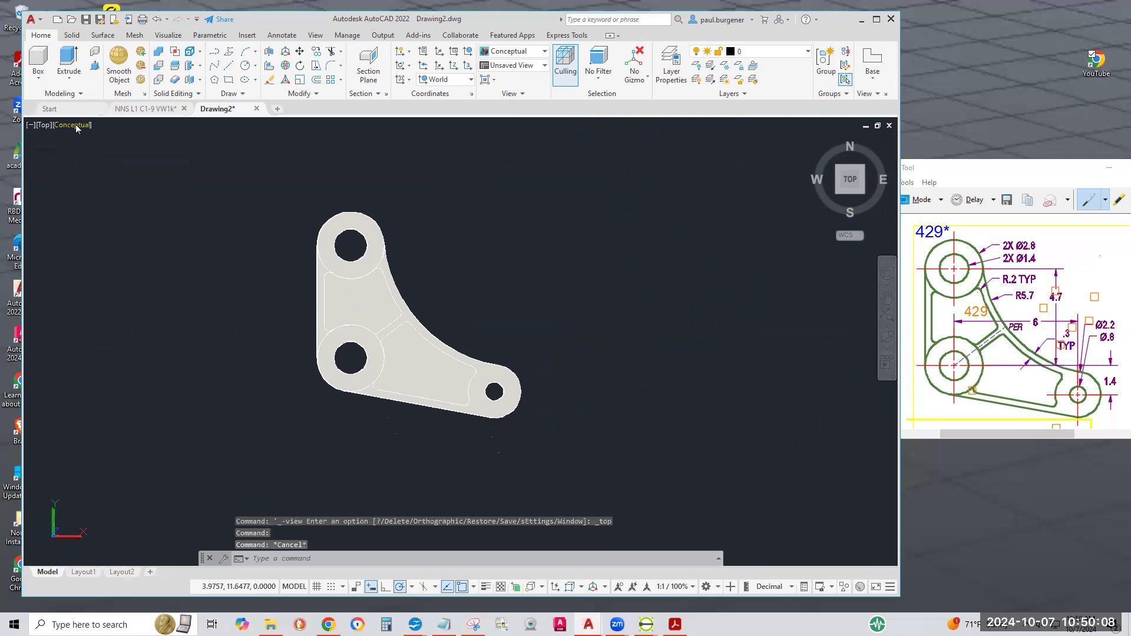
left_click(76, 126)
left_click(110, 152)
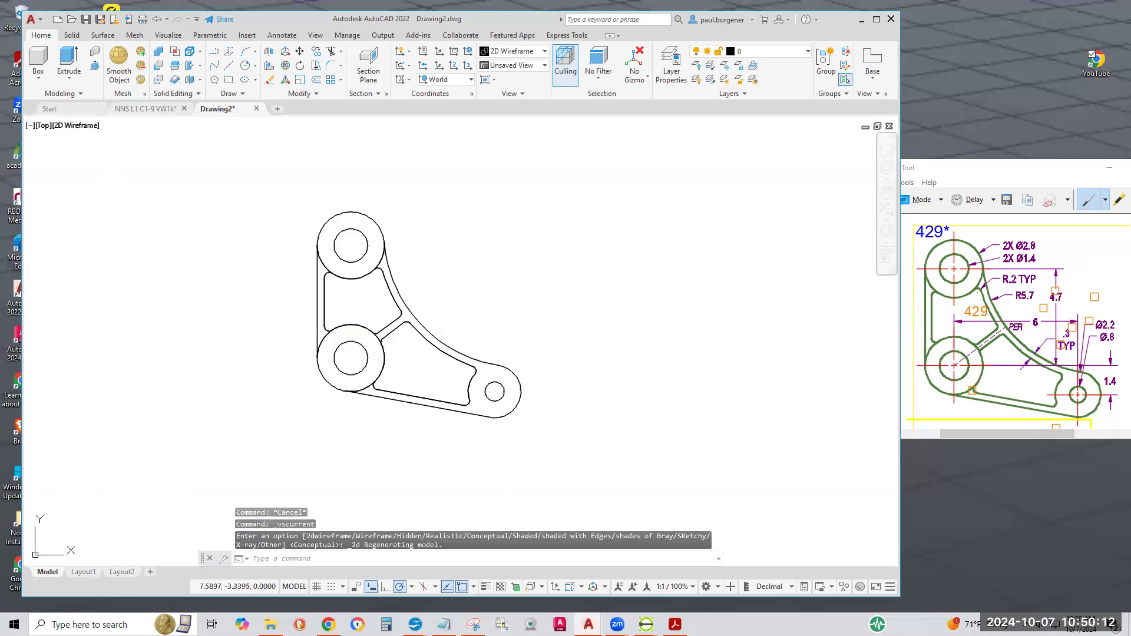
scroll(323, 459, "up", 5)
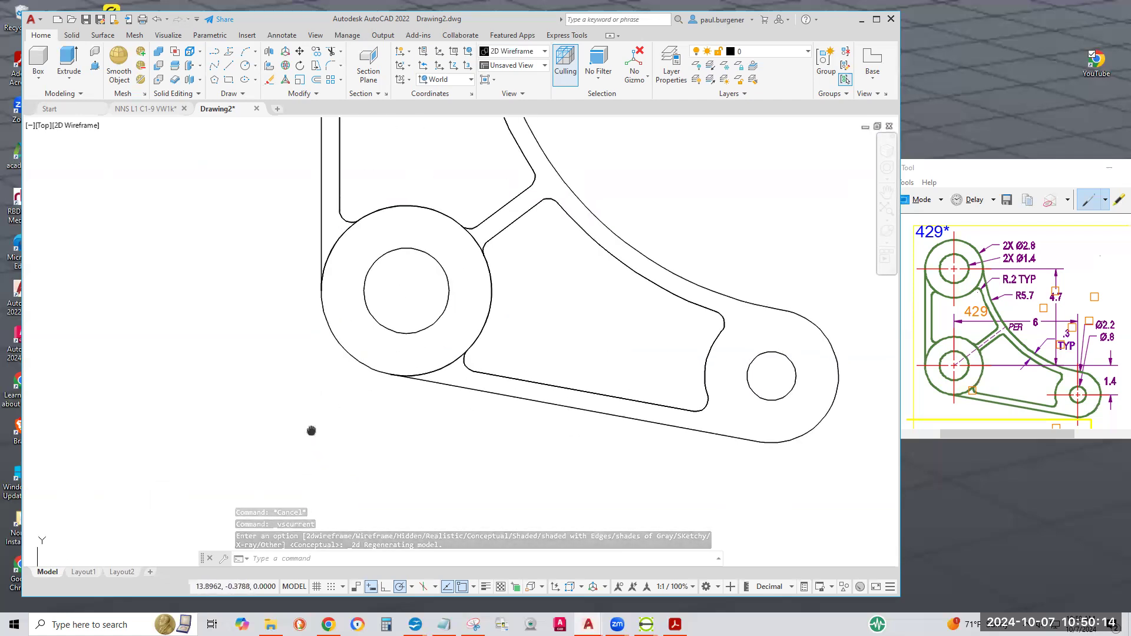
scroll(259, 486, "down", 2)
mouse_move(260, 480)
middle_mouse_down()
mouse_move(275, 458)
mouse_move(288, 460)
middle_mouse_up()
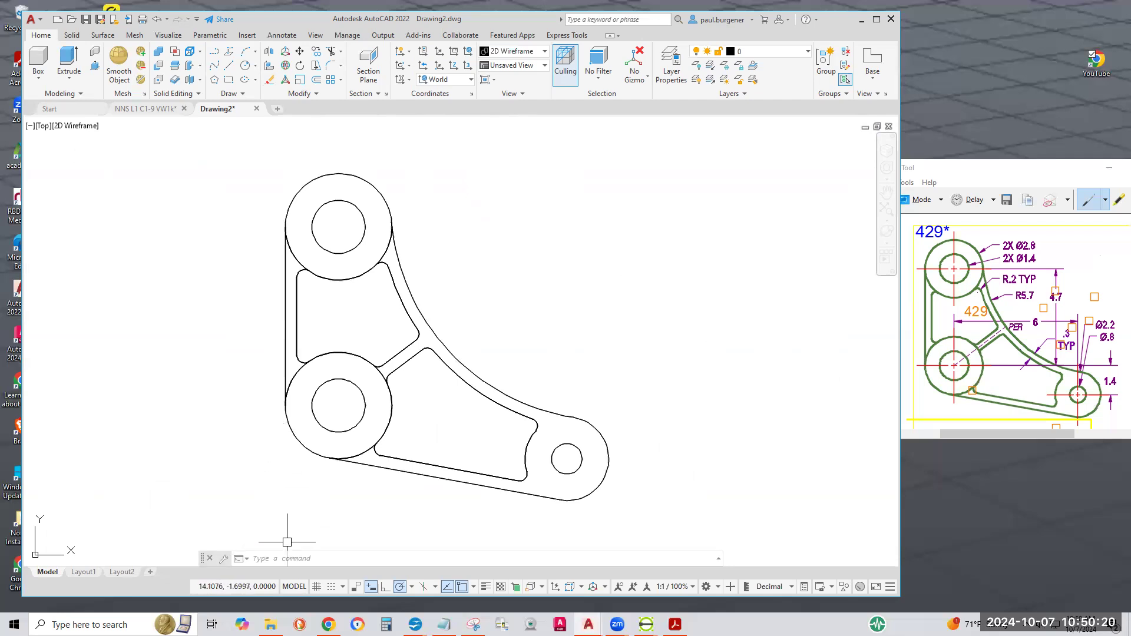
mouse_move(416, 625)
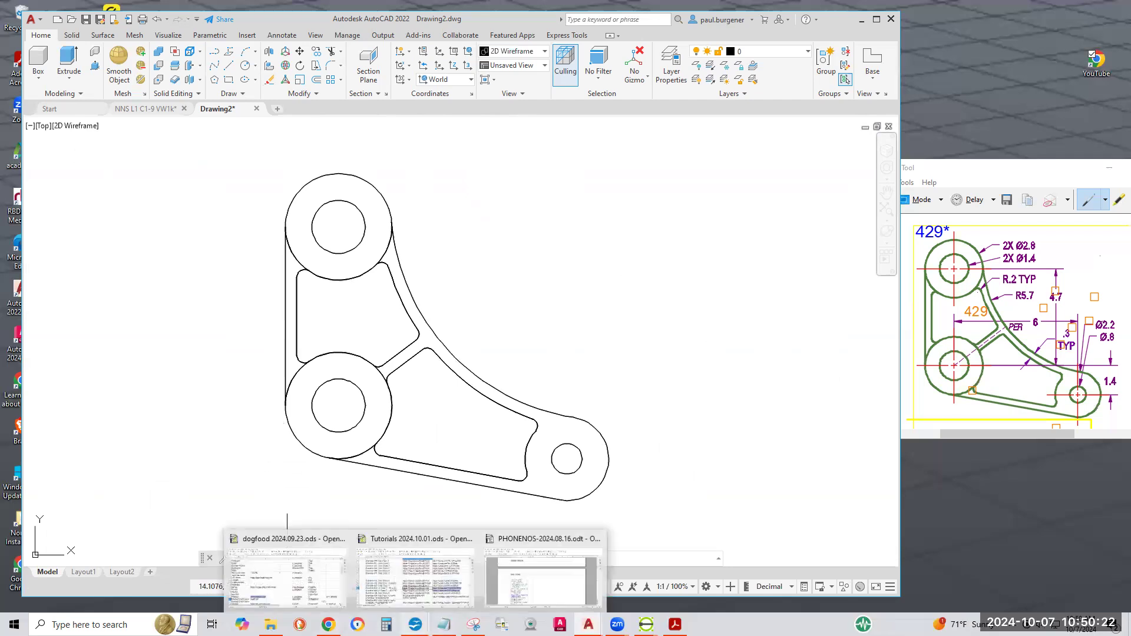